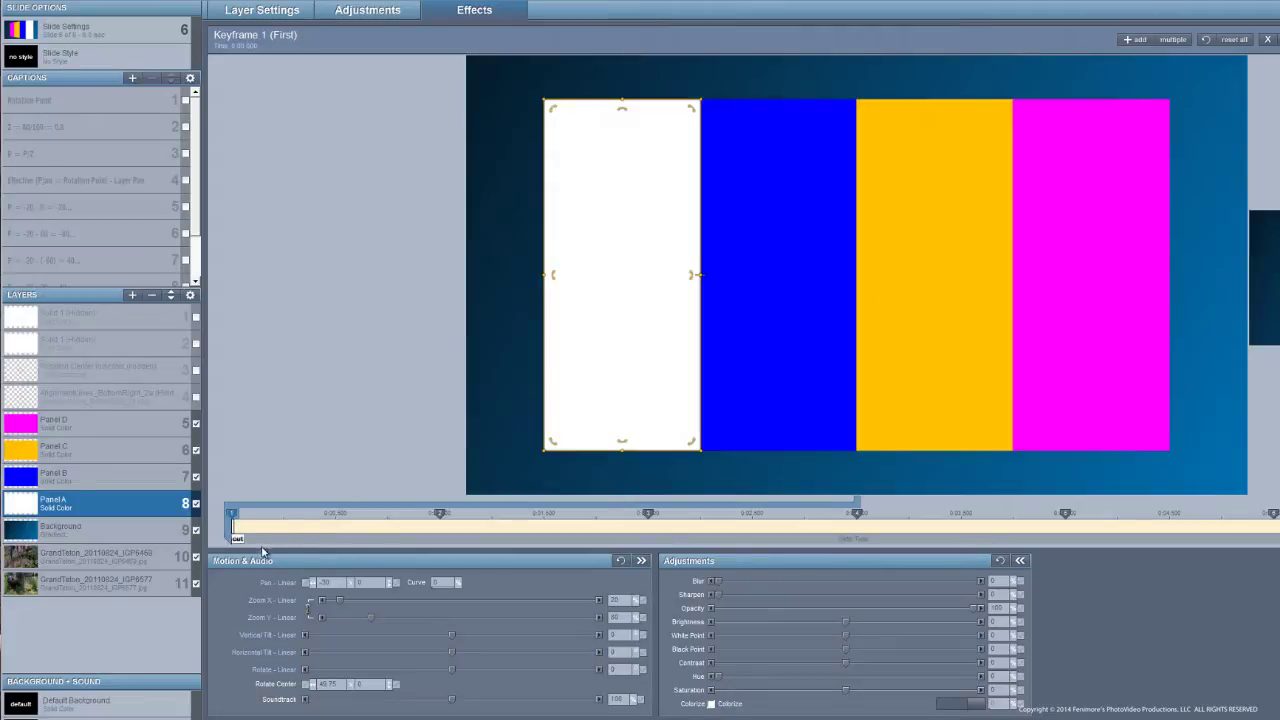
Preview the panels' motion and the finished example slide, then return to the coloured-panels slide
{"action": "mouse_move", "coordinate": [256, 539]}
{"action": "left_mouse_down"}
{"action": "mouse_move", "coordinate": [238, 540]}
{"action": "mouse_move", "coordinate": [249, 540]}
{"action": "left_mouse_up"}
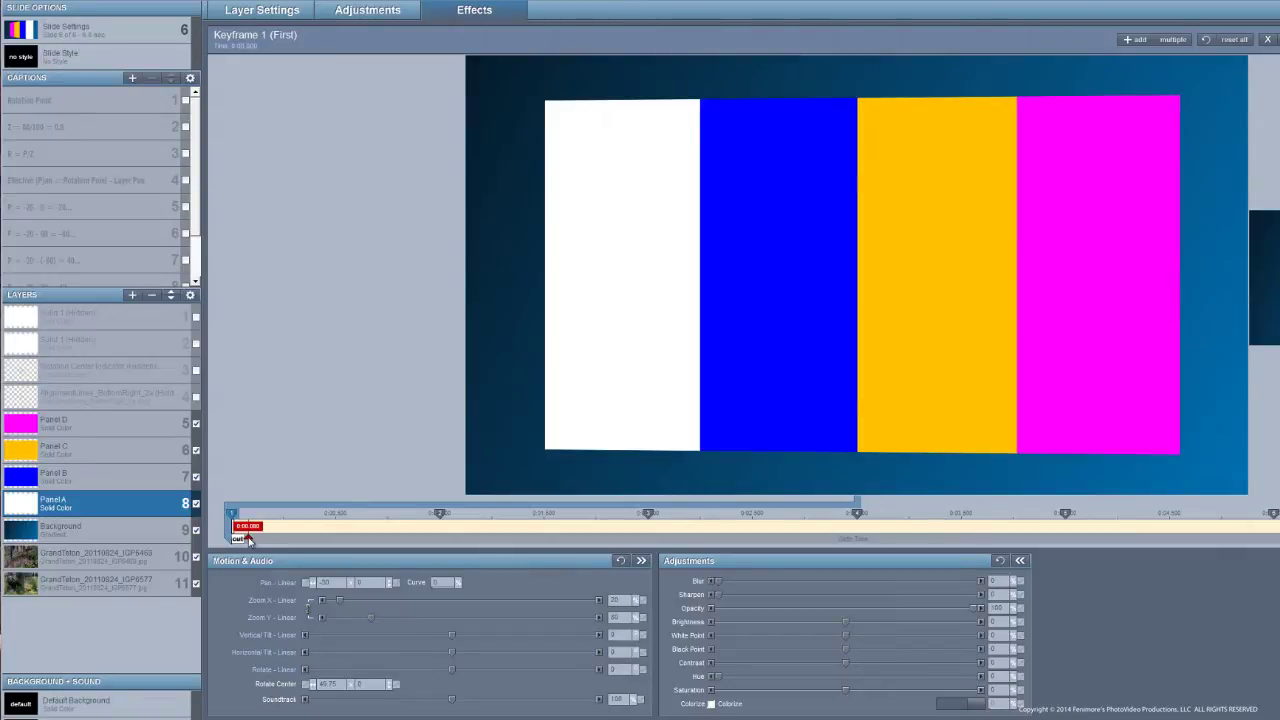
{"action": "left_click_drag", "start_coordinate": [249, 540], "coordinate": [1279, 537]}
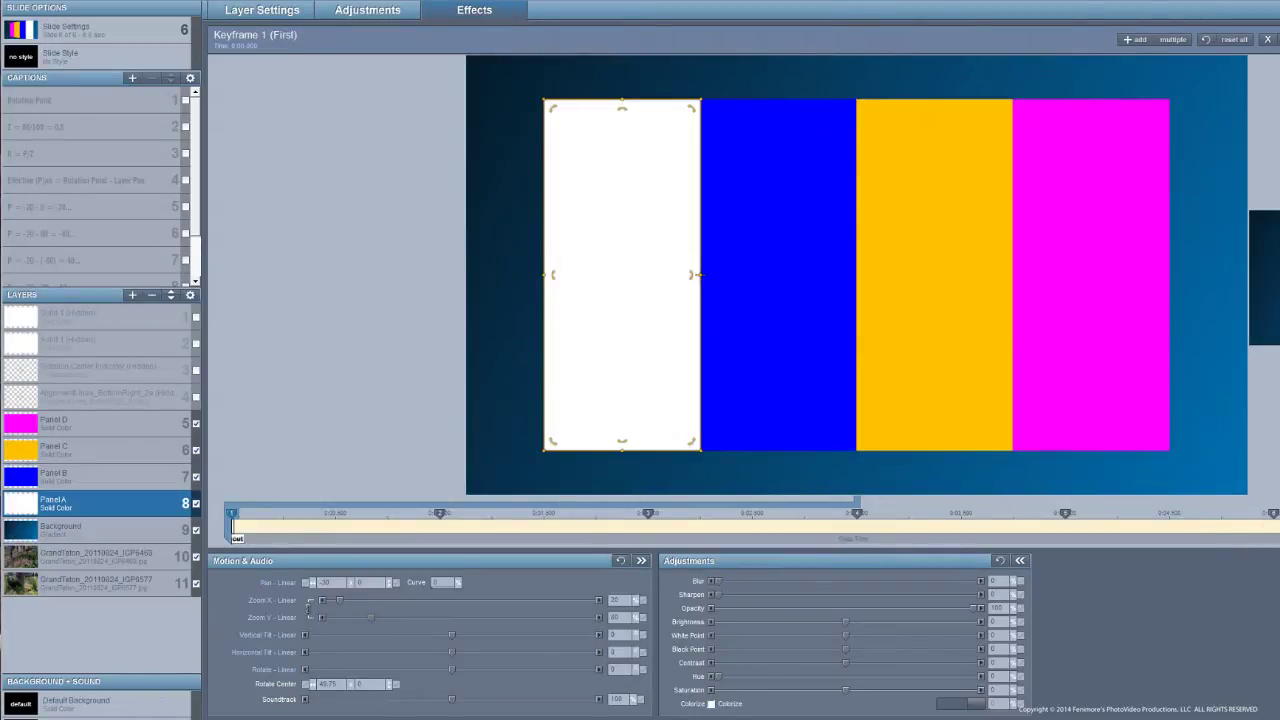
{"action": "key", "text": "Page_Up"}
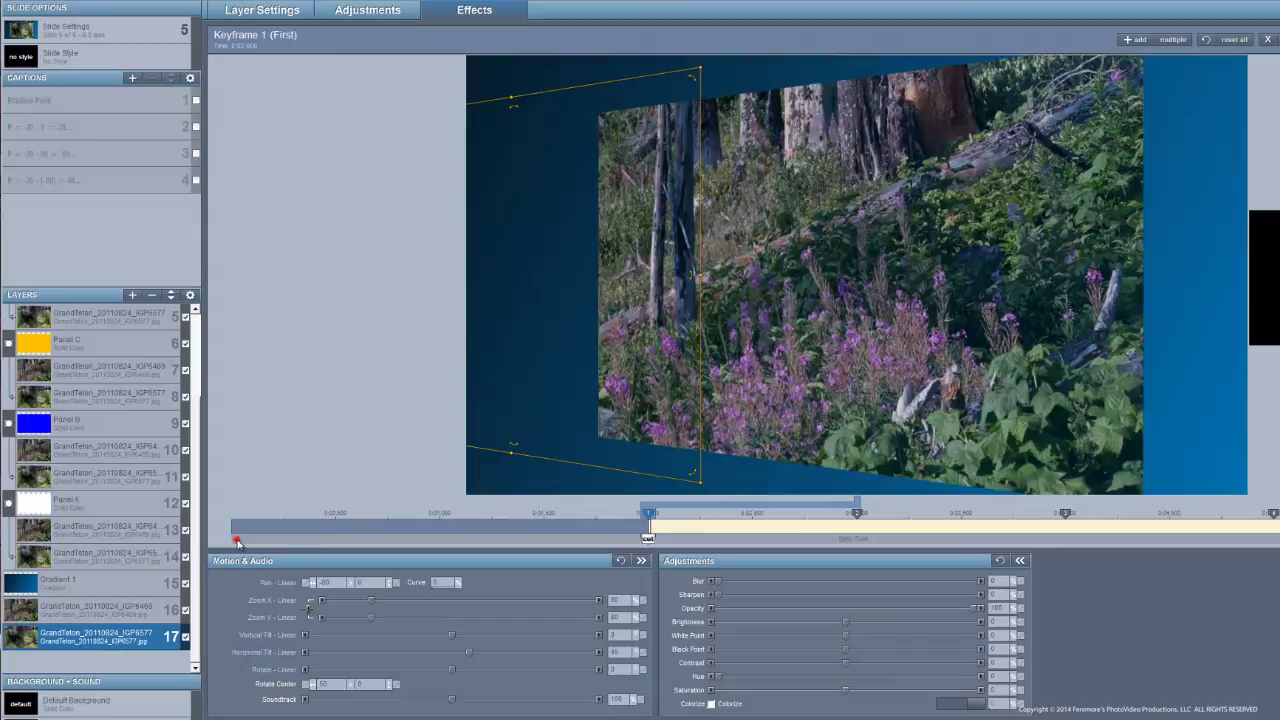
{"action": "left_click", "coordinate": [236, 538]}
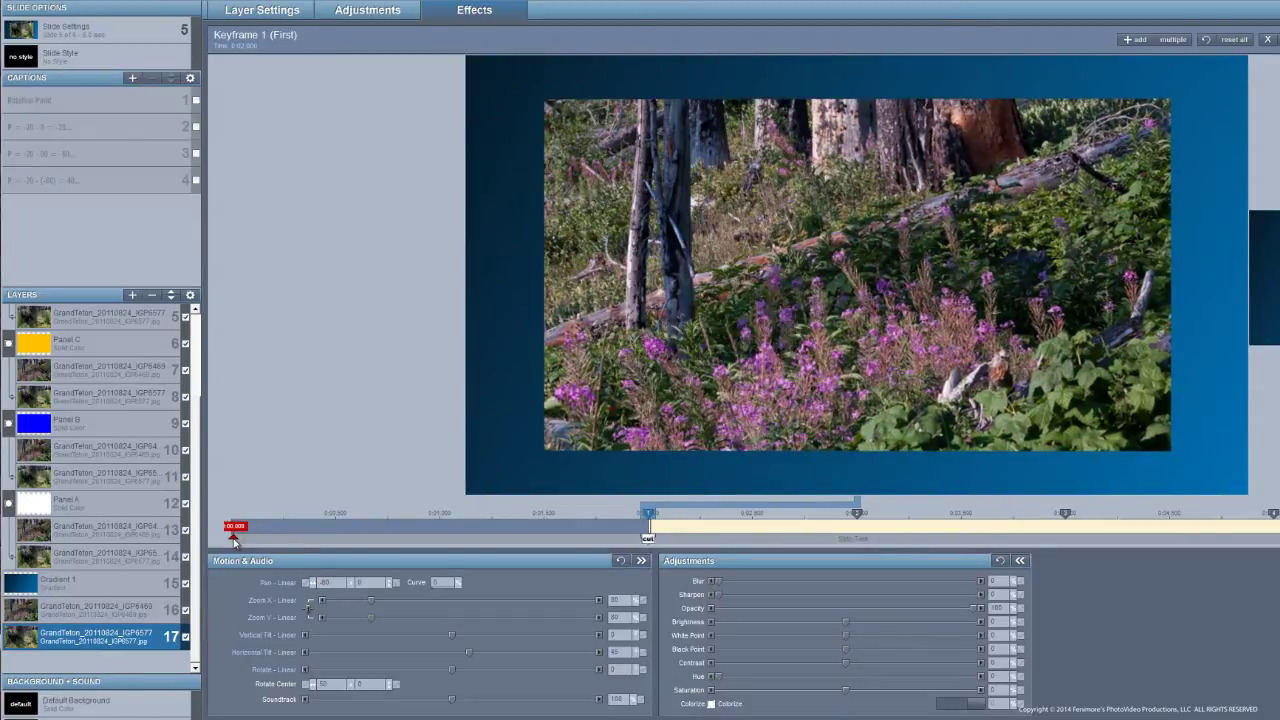
{"action": "mouse_move", "coordinate": [233, 540]}
{"action": "left_mouse_down"}
{"action": "mouse_move", "coordinate": [254, 528]}
{"action": "mouse_move", "coordinate": [567, 514]}
{"action": "mouse_move", "coordinate": [1279, 540]}
{"action": "left_mouse_up"}
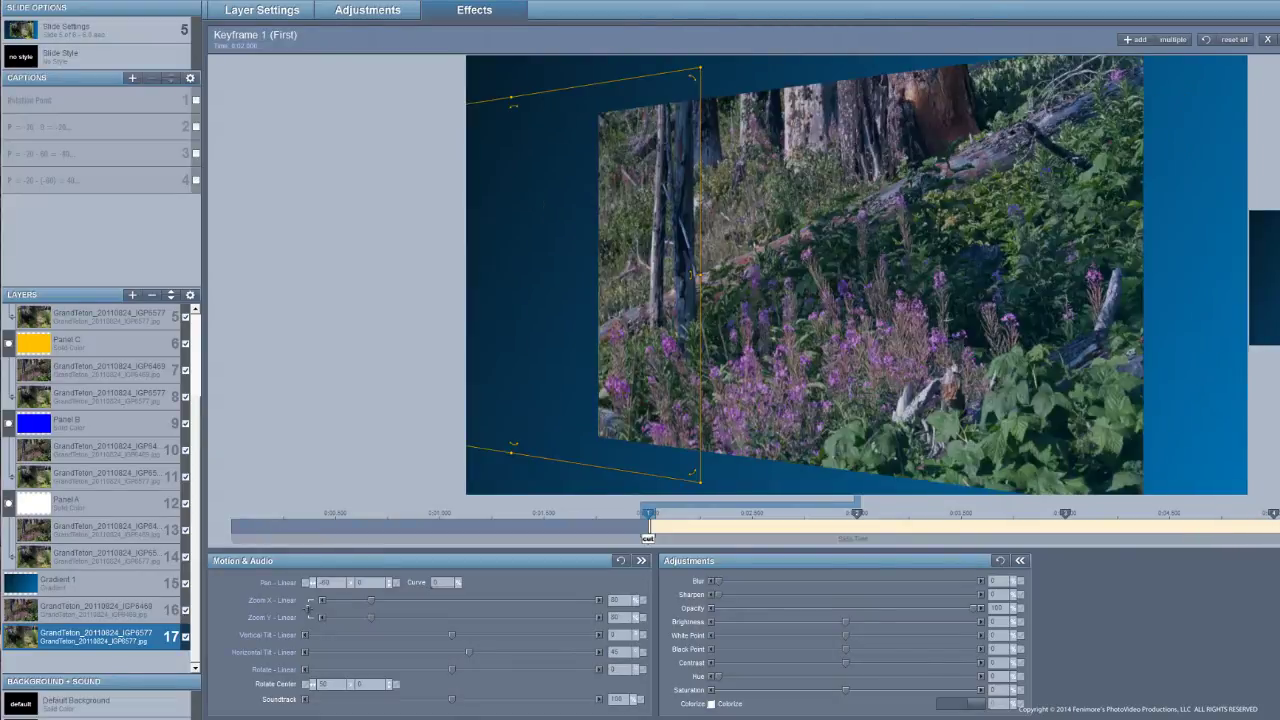
{"action": "key", "text": "Page_Down"}
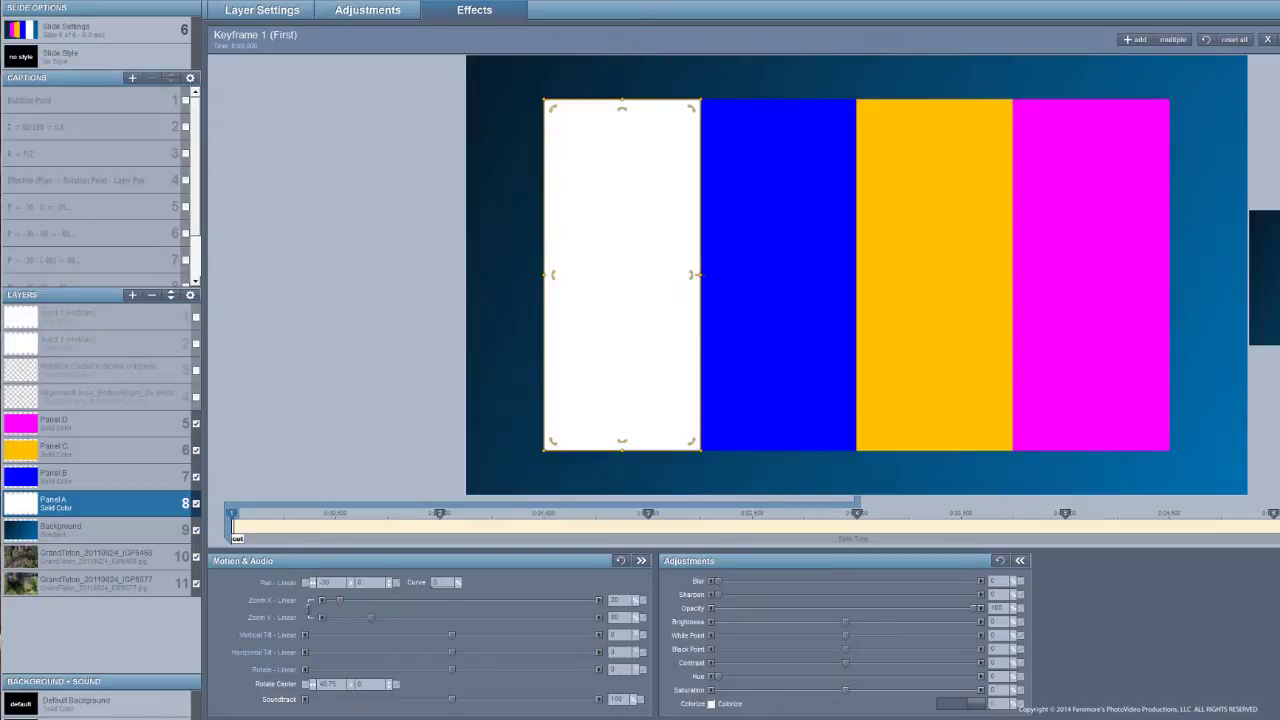
Move GrandTeton_IGP6469 and GrandTeton_IGP6577 above the background and set their zoom to 80
{"action": "left_click", "coordinate": [74, 560]}
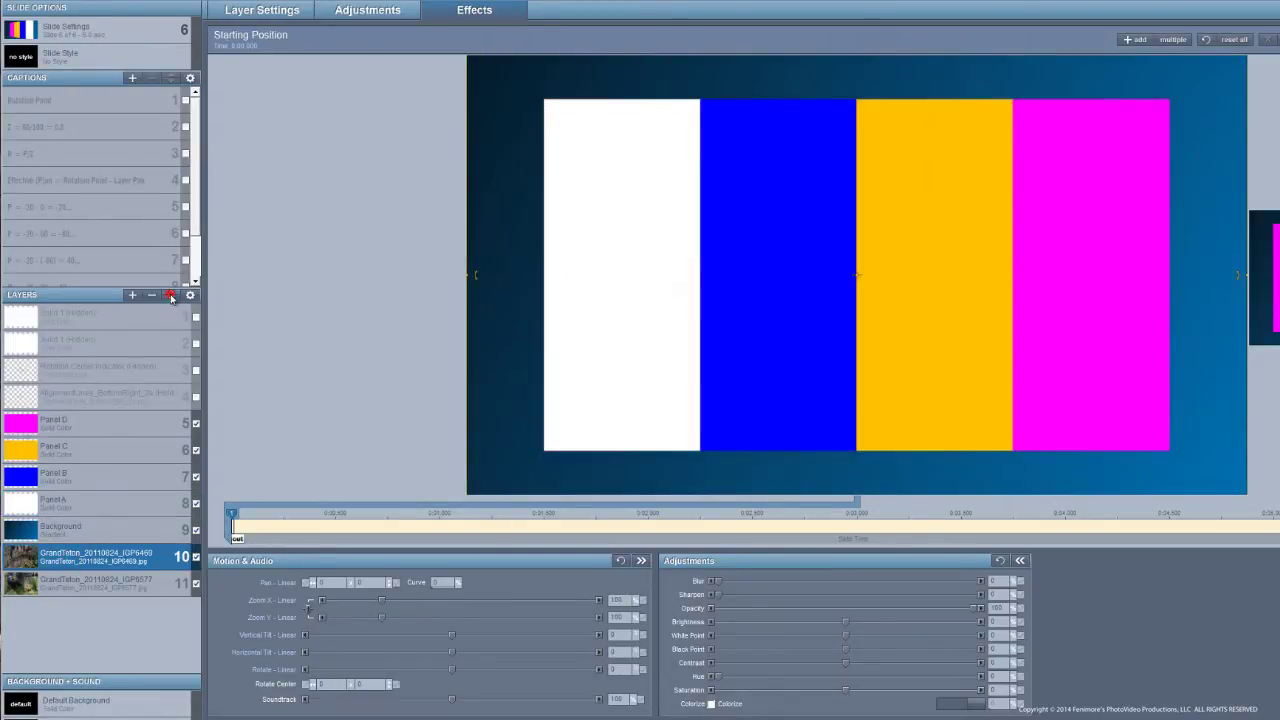
{"action": "left_click", "coordinate": [171, 294]}
{"action": "left_click", "coordinate": [55, 590]}
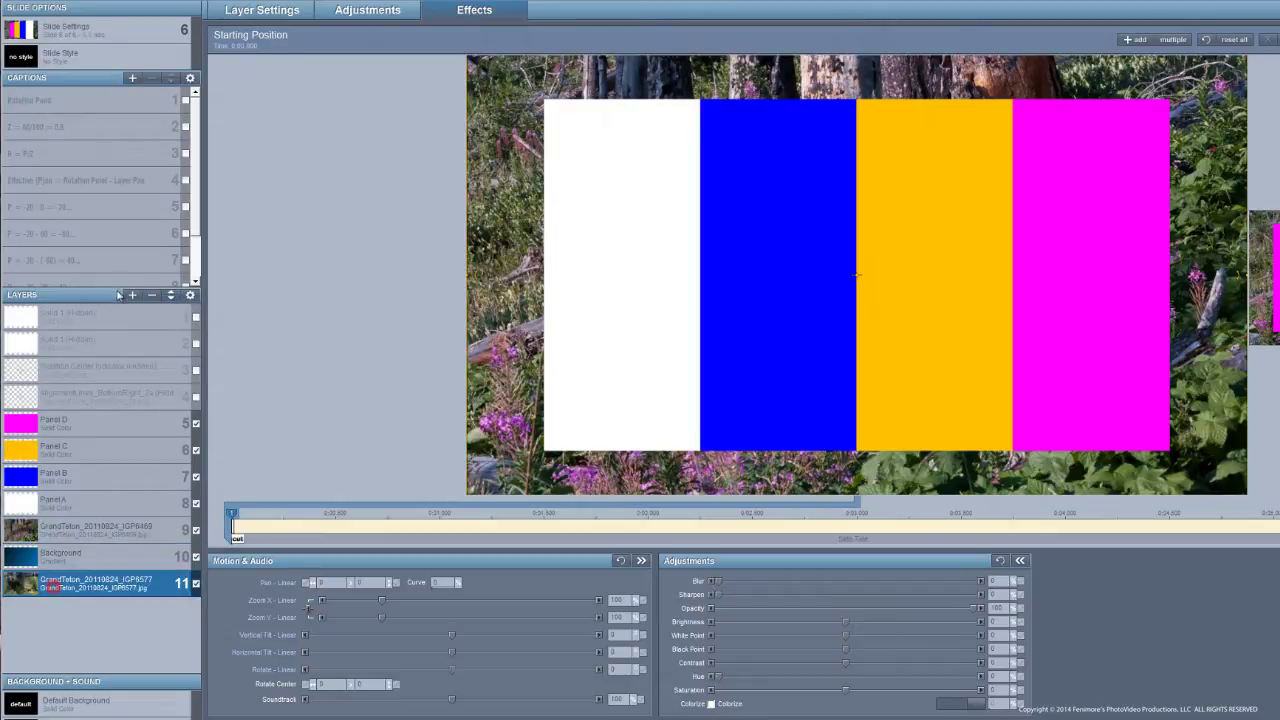
{"action": "left_click", "coordinate": [171, 293]}
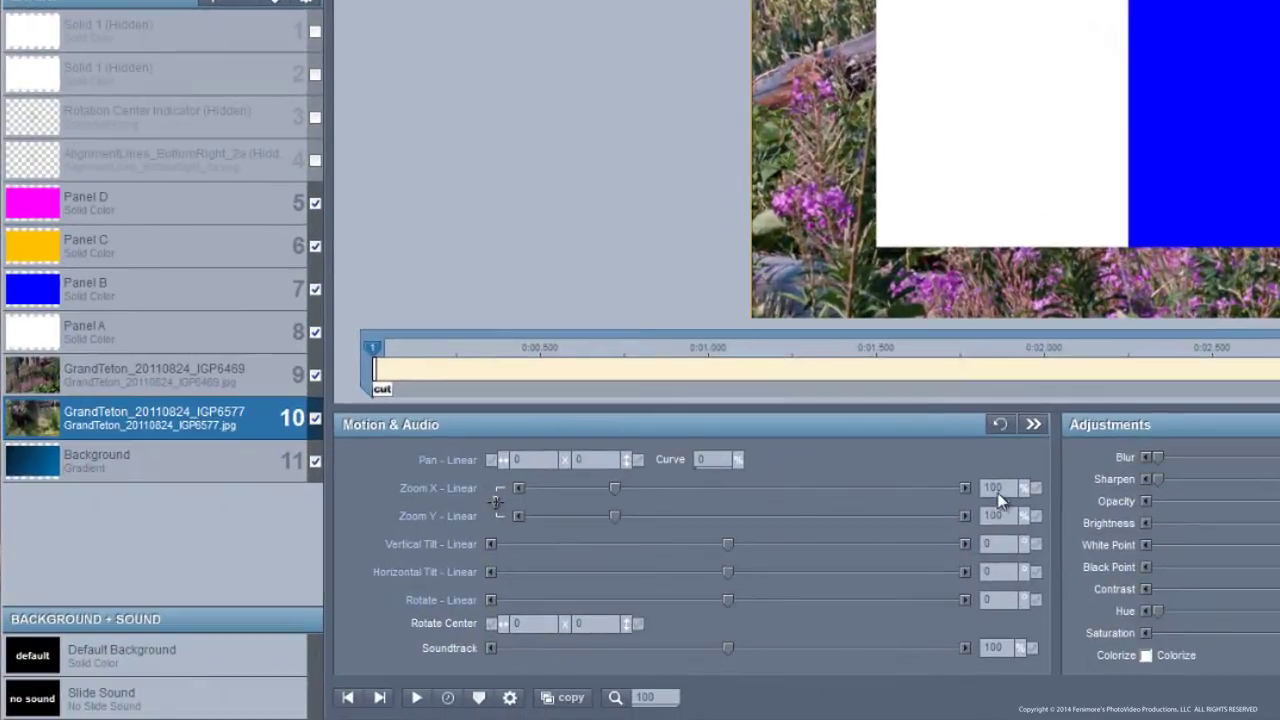
{"action": "left_click", "coordinate": [667, 585]}
{"action": "type", "text": "80"}
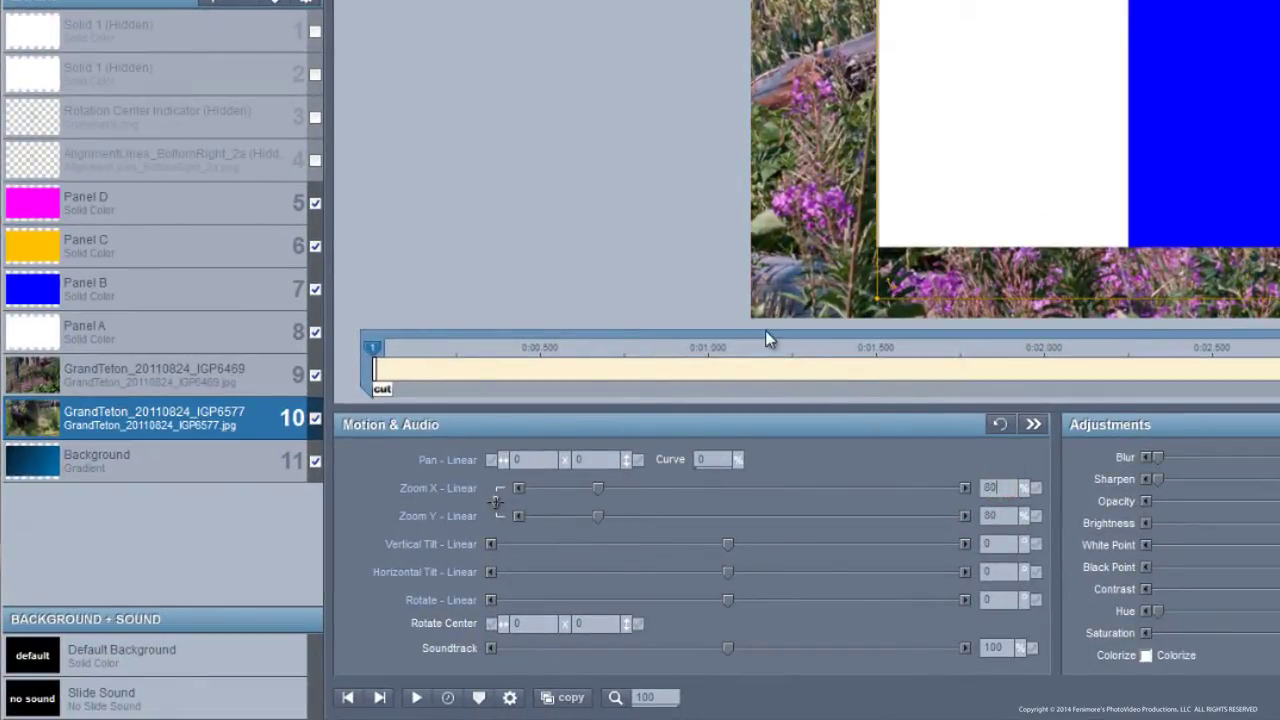
Copy the 80% zoom from keyframe 1 to the next keyframe for both photos
{"action": "left_click", "coordinate": [372, 349]}
{"action": "right_click", "coordinate": [372, 350]}
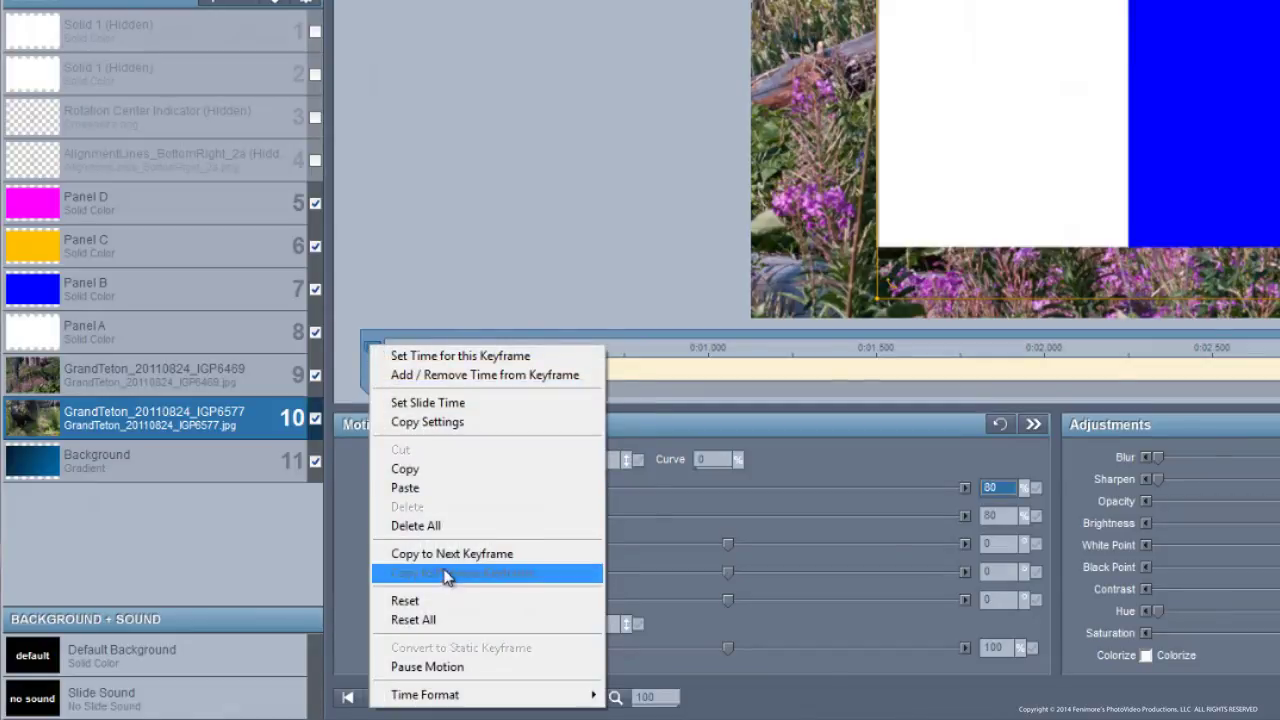
{"action": "left_click", "coordinate": [445, 553]}
{"action": "left_click", "coordinate": [115, 386]}
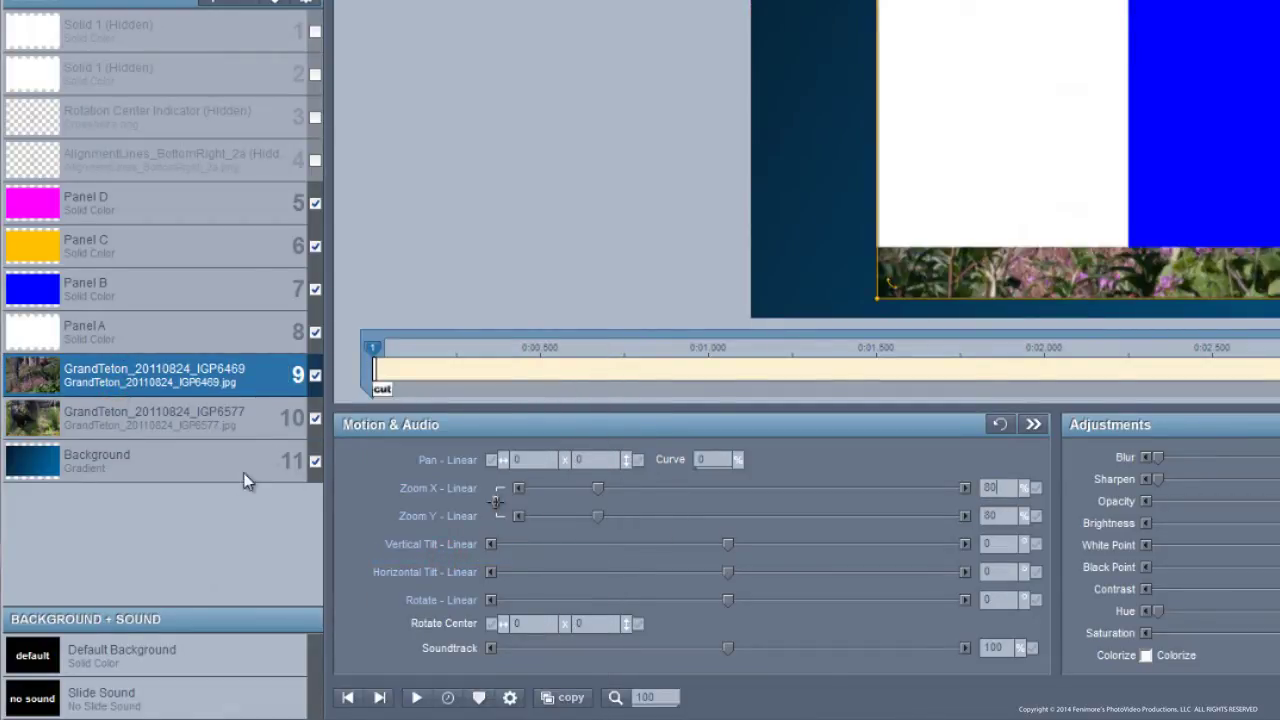
{"action": "right_click", "coordinate": [376, 349]}
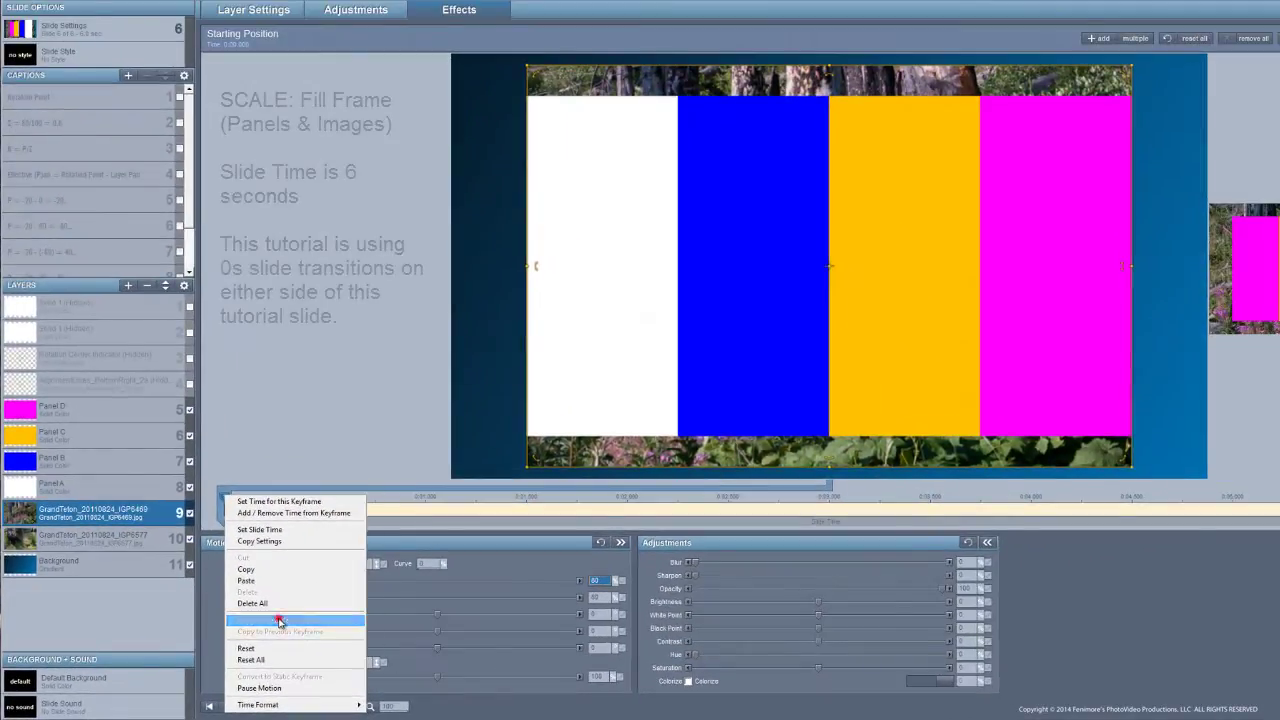
{"action": "left_click", "coordinate": [395, 576]}
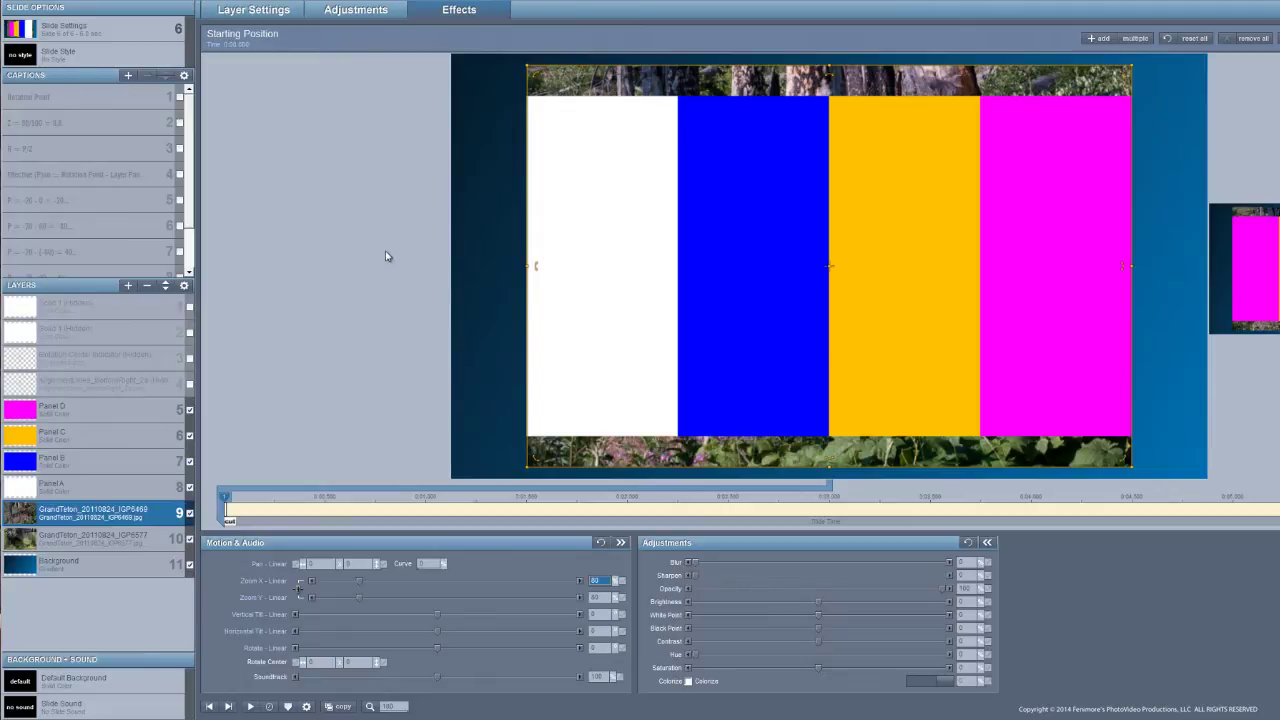
Make the Rotation Center Indicator layer and both Solid 1 guide lines visible
{"action": "left_click", "coordinate": [189, 359]}
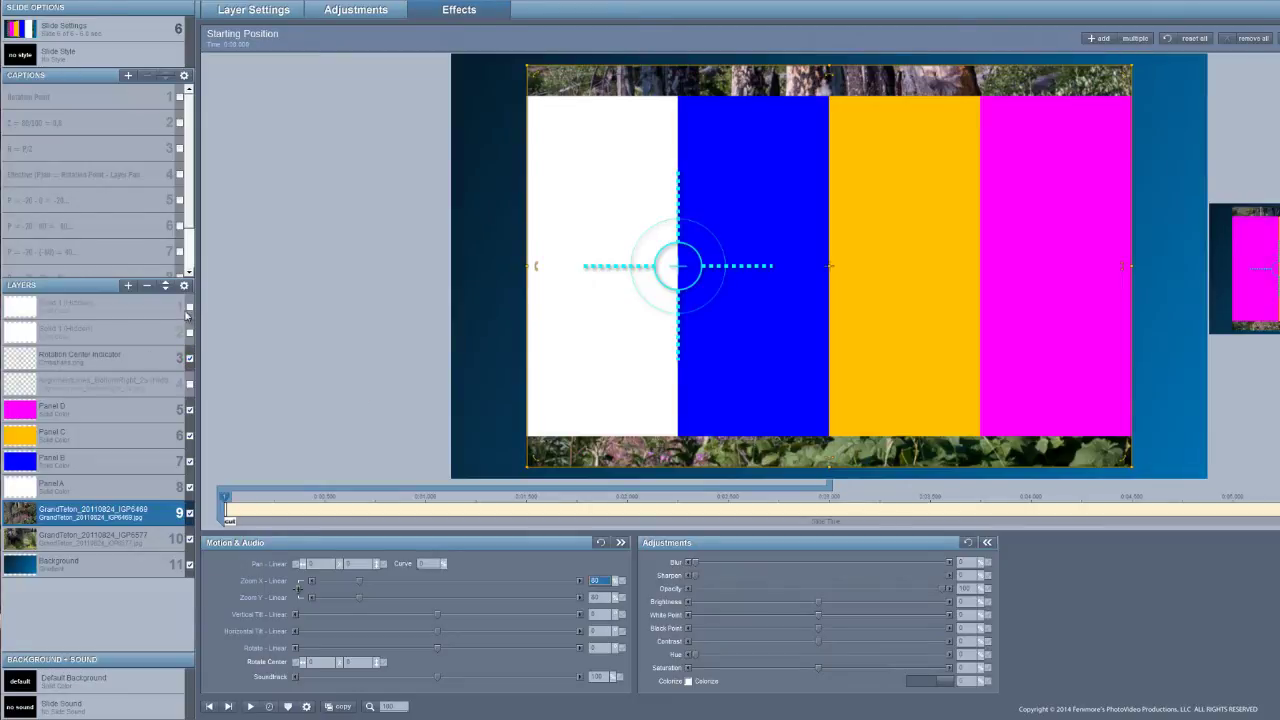
{"action": "left_click", "coordinate": [190, 306]}
{"action": "left_click", "coordinate": [189, 332]}
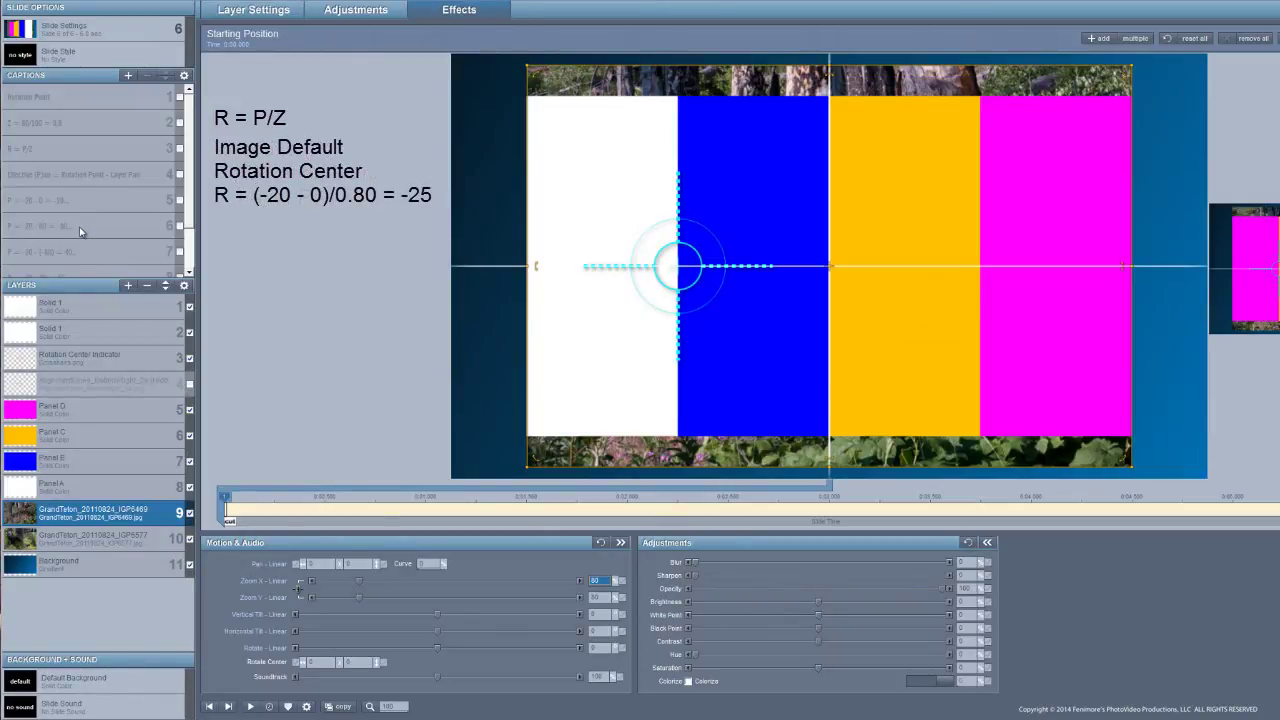
{"action": "key", "text": "Return"}
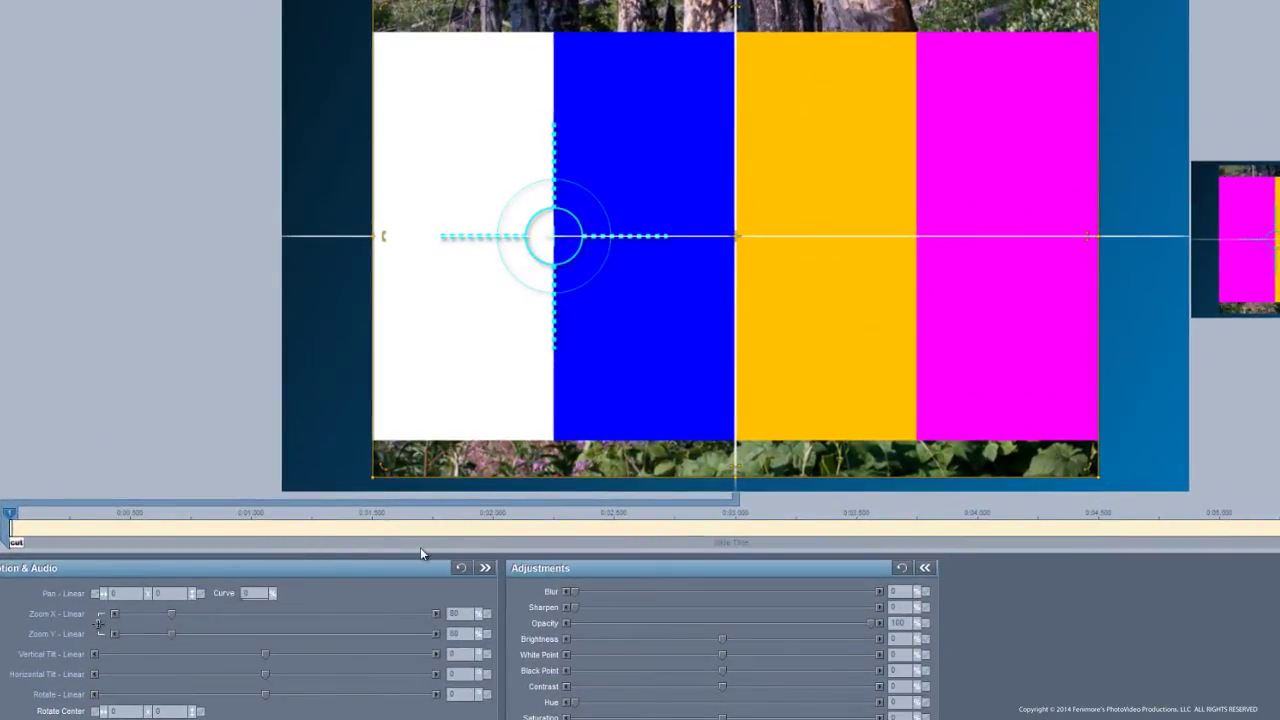
Set the photo's horizontal rotation centre to -25 at keyframes 1 and 3
{"action": "left_click_drag", "start_coordinate": [420, 547], "coordinate": [735, 547]}
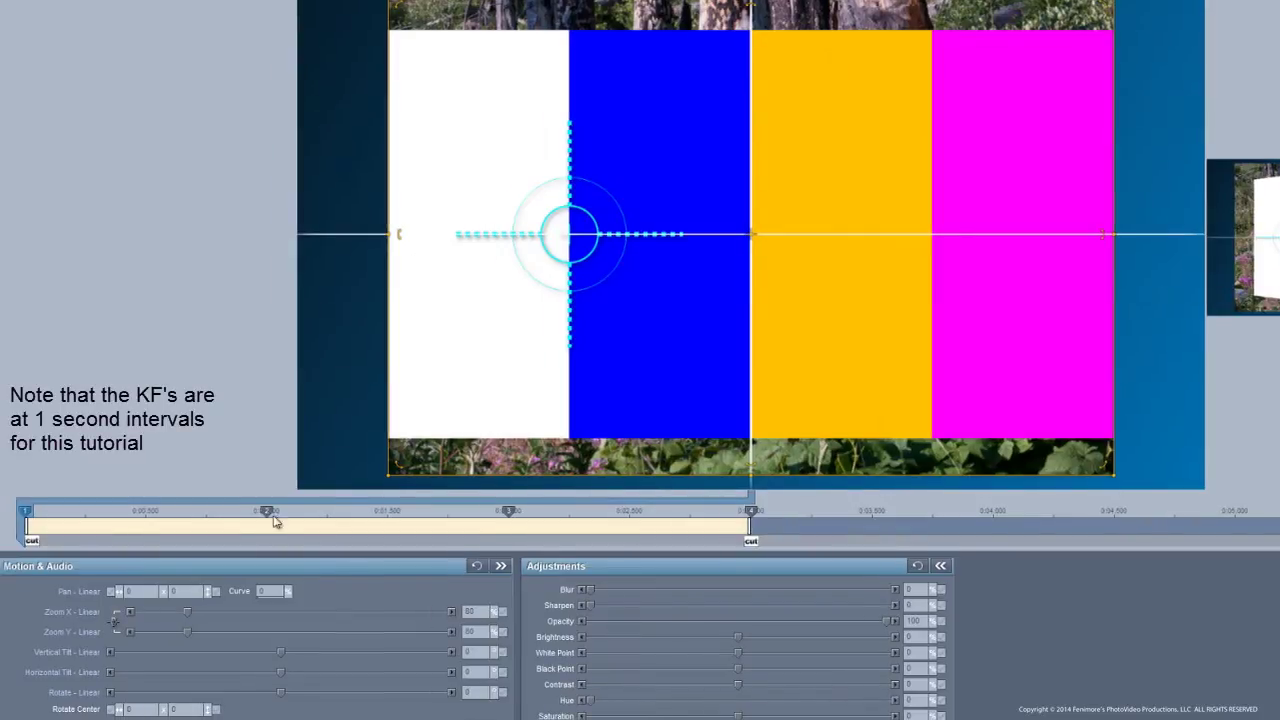
{"action": "left_click", "coordinate": [146, 710]}
{"action": "type", "text": "-25"}
{"action": "left_click", "coordinate": [512, 515]}
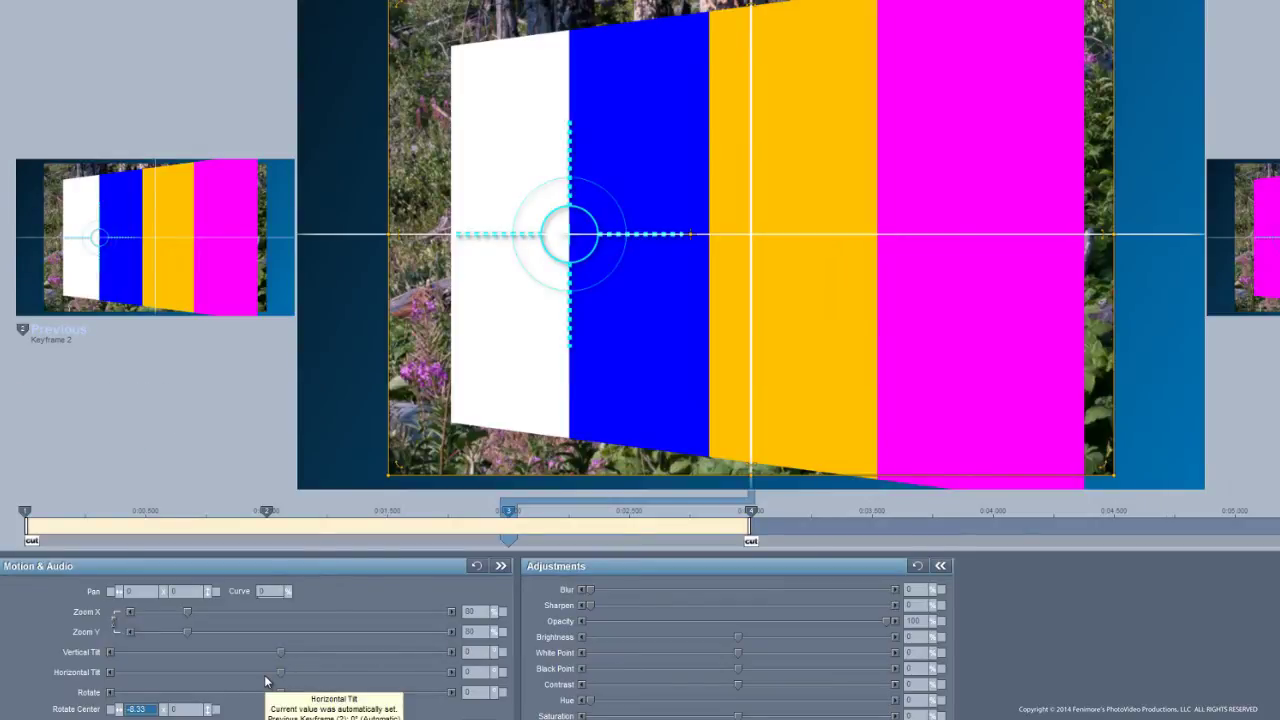
{"action": "type", "text": "-25"}
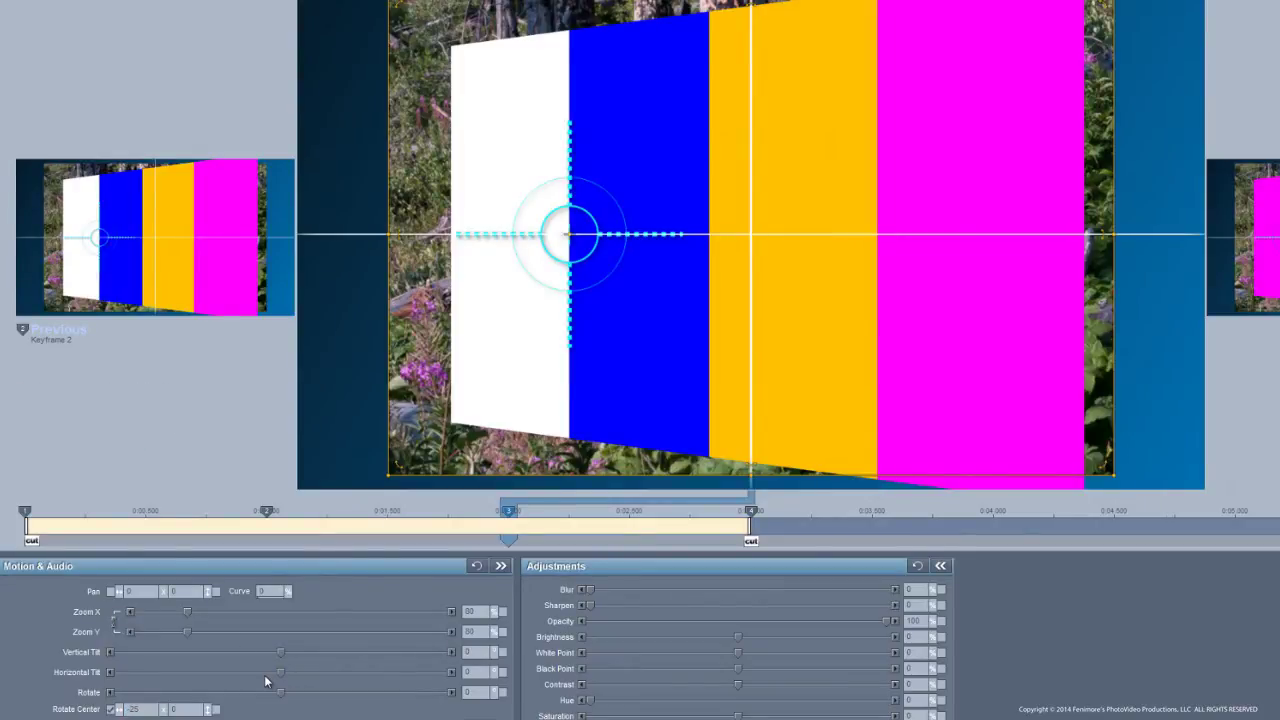
{"action": "left_click", "coordinate": [30, 518]}
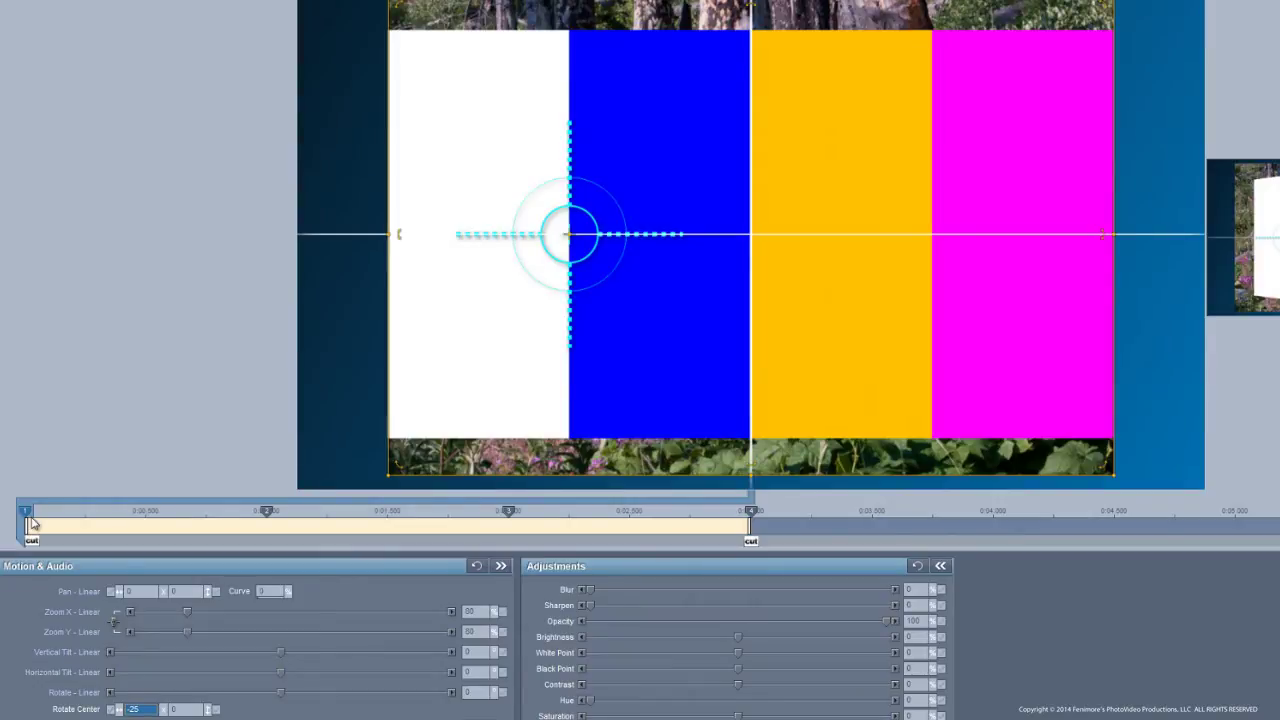
{"action": "left_click", "coordinate": [517, 521]}
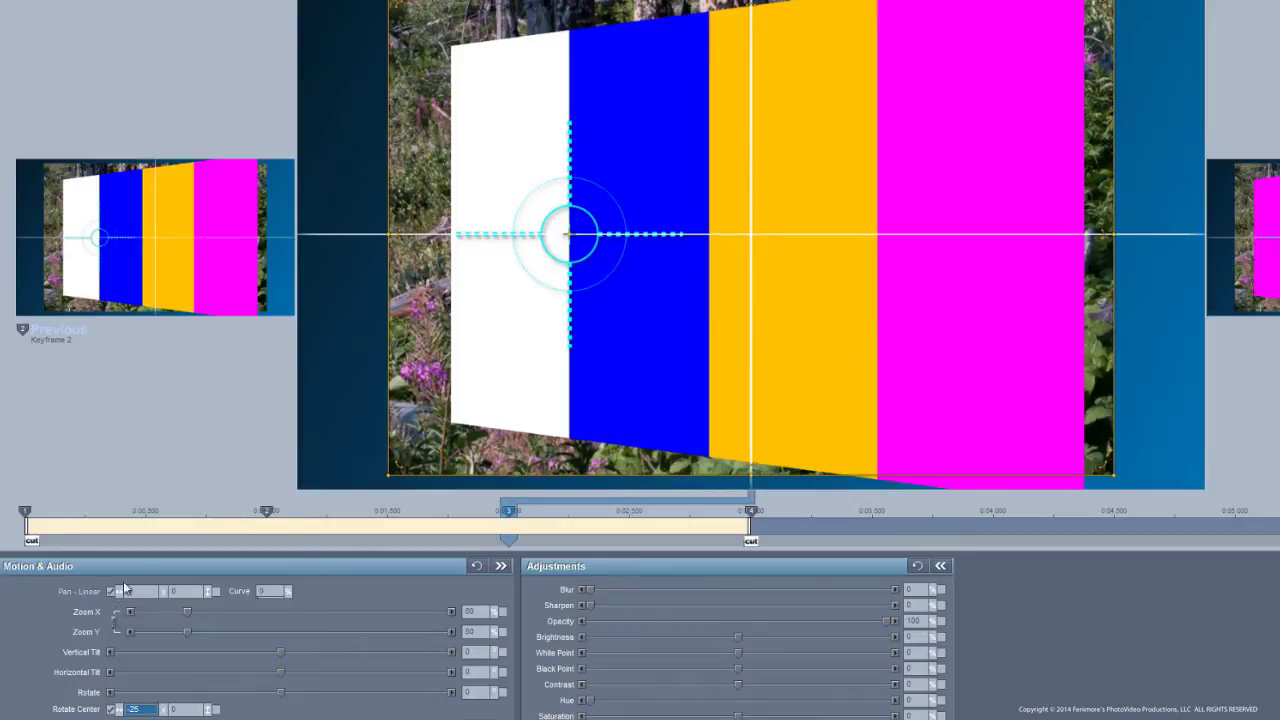
Give the photo a horizontal tilt of 45 at keyframe 2
{"action": "left_click", "coordinate": [274, 533]}
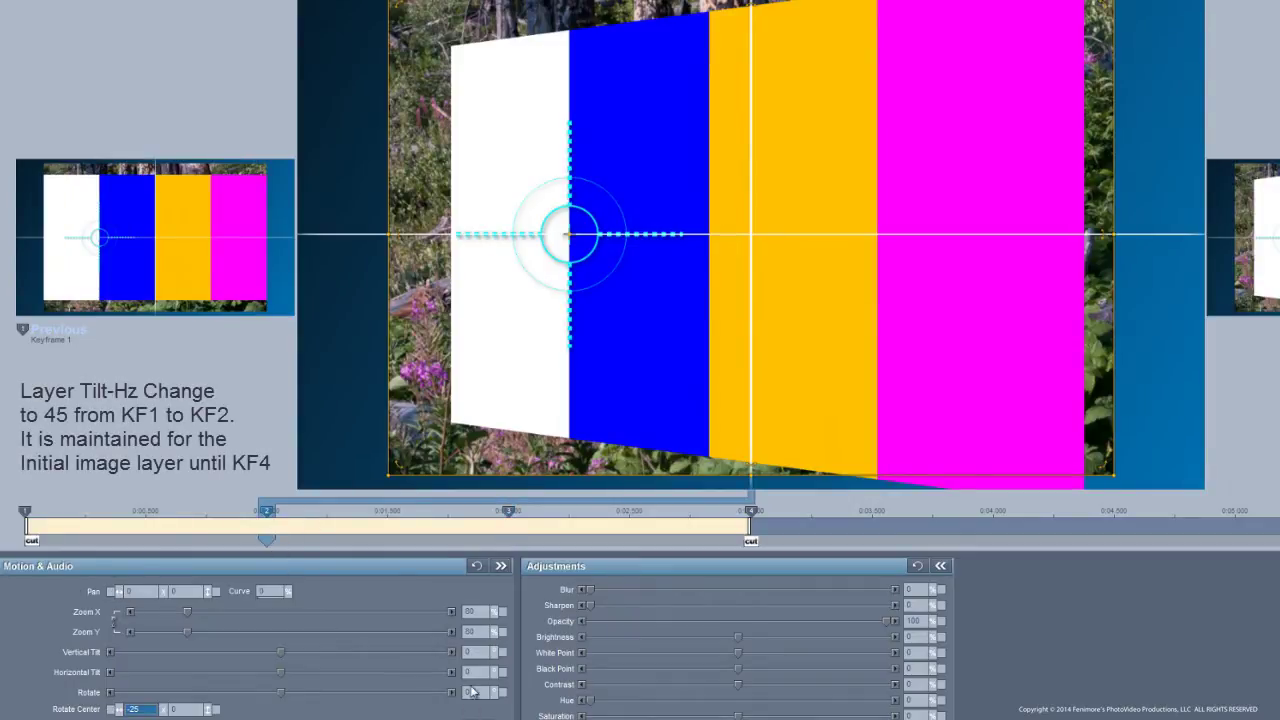
{"action": "left_click", "coordinate": [468, 672]}
{"action": "type", "text": "4"}
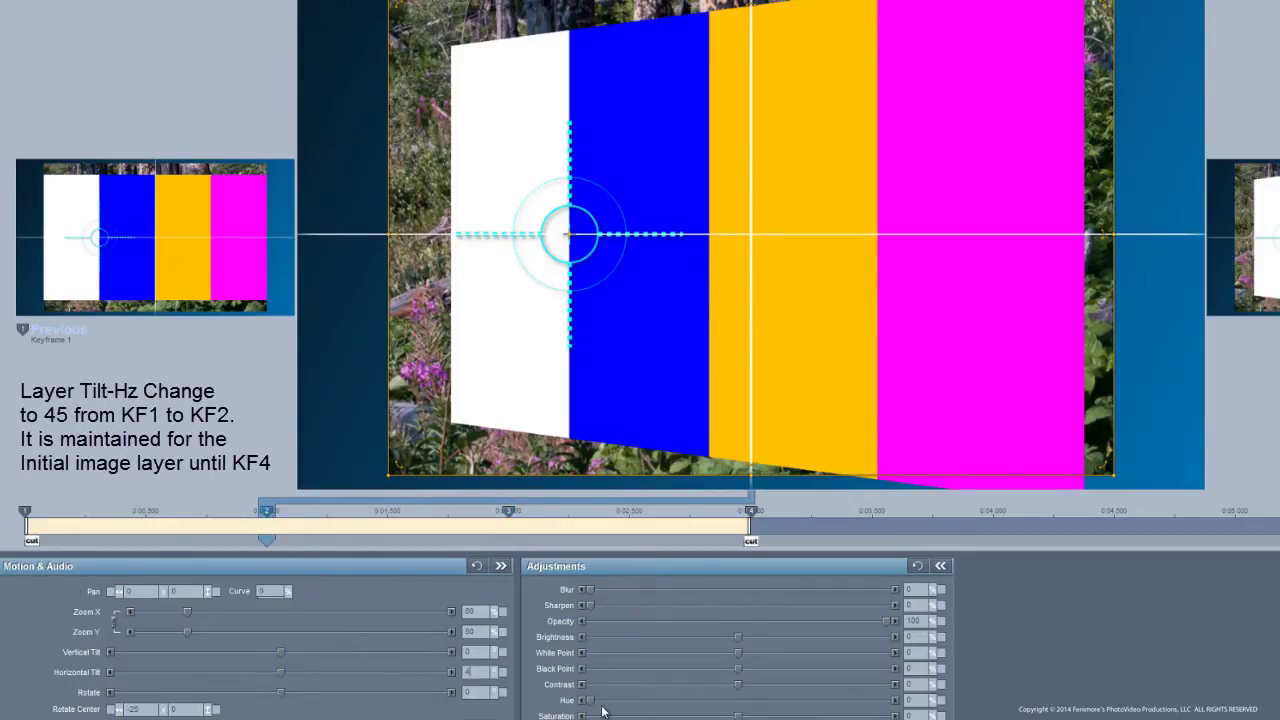
{"action": "type", "text": "5"}
{"action": "key", "text": "Return"}
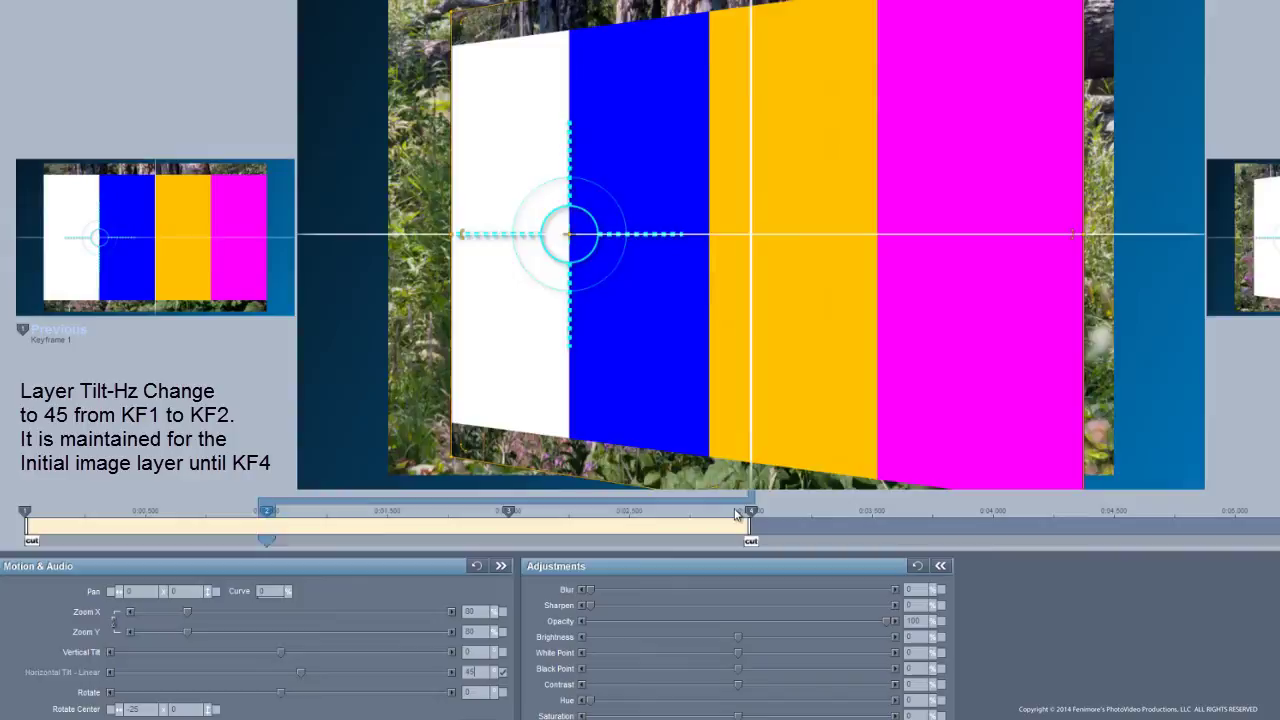
{"action": "left_click", "coordinate": [748, 512]}
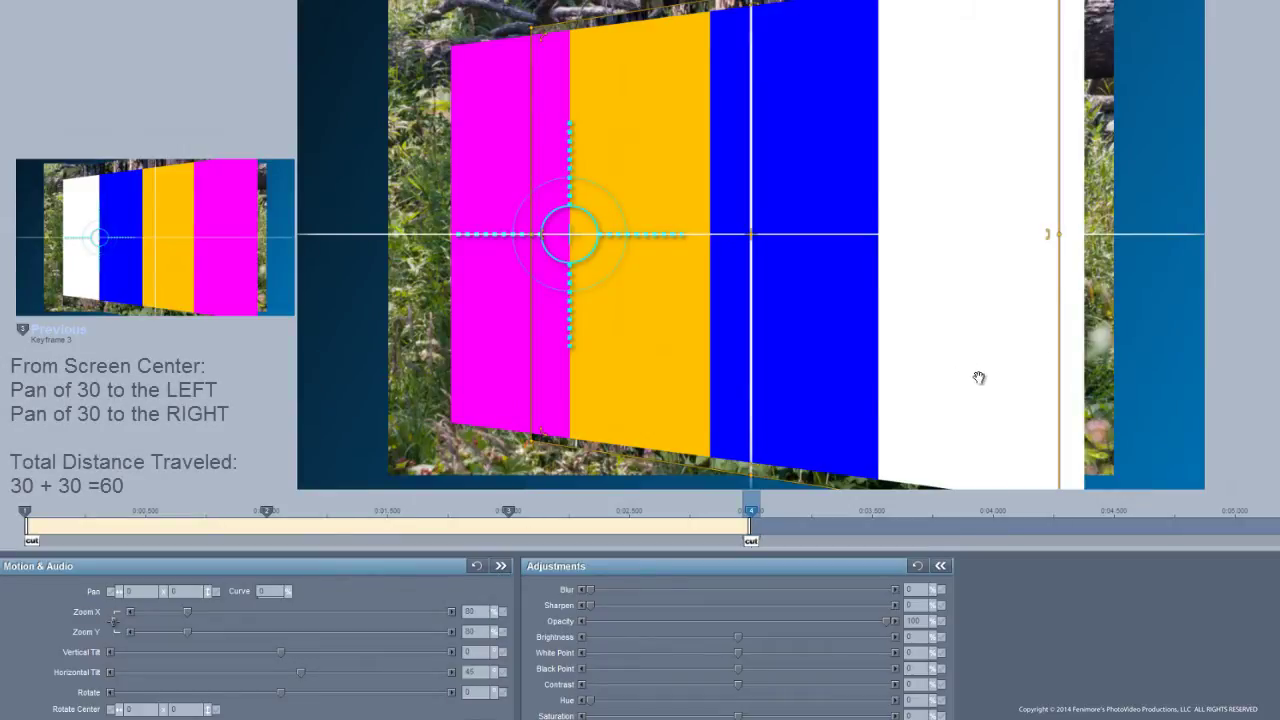
Step through keyframes 2 and 3 to review the photo's position
{"action": "left_click", "coordinate": [510, 512]}
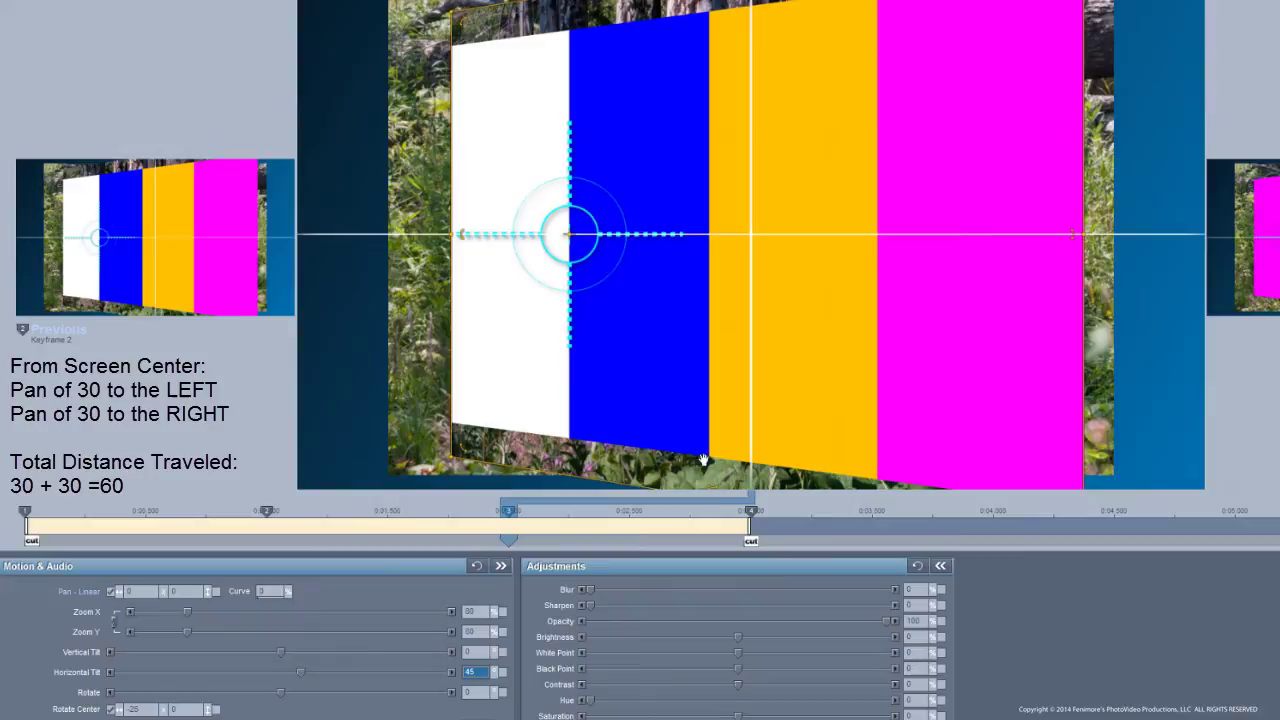
{"action": "left_click", "coordinate": [751, 511]}
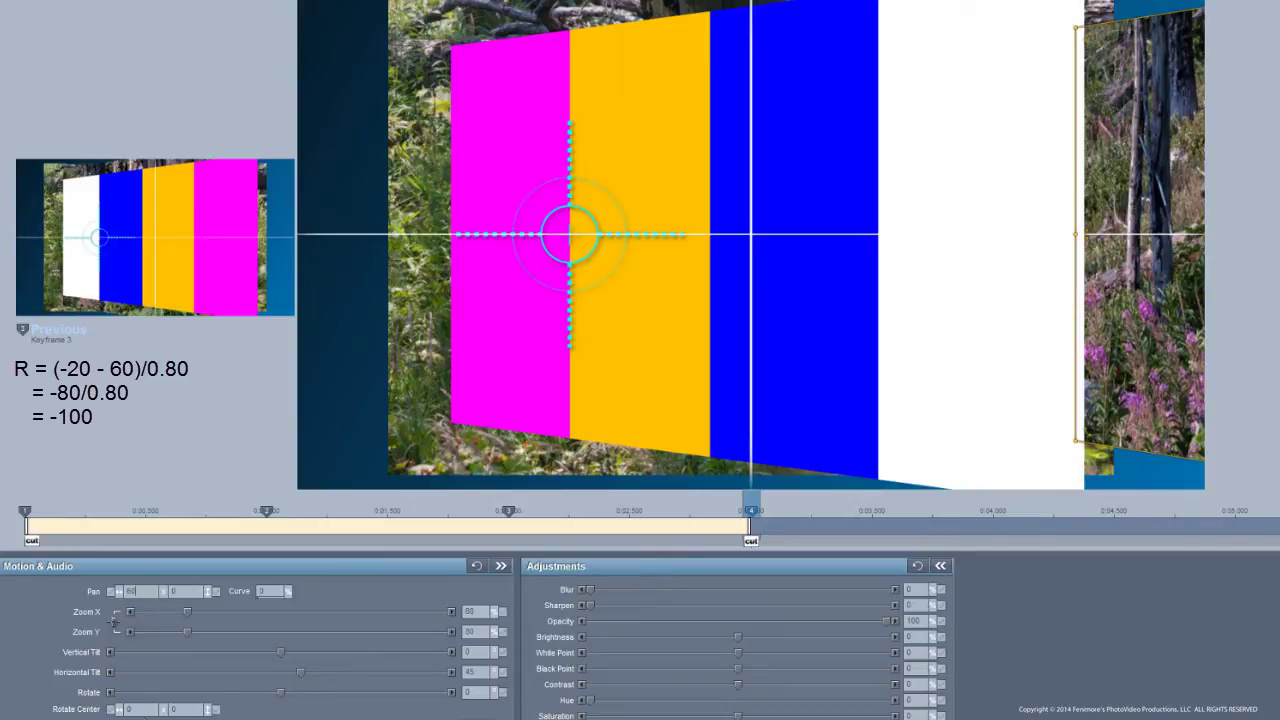
Set the photo's horizontal rotation centre to -100
{"action": "left_click", "coordinate": [150, 713]}
{"action": "type", "text": "-100"}
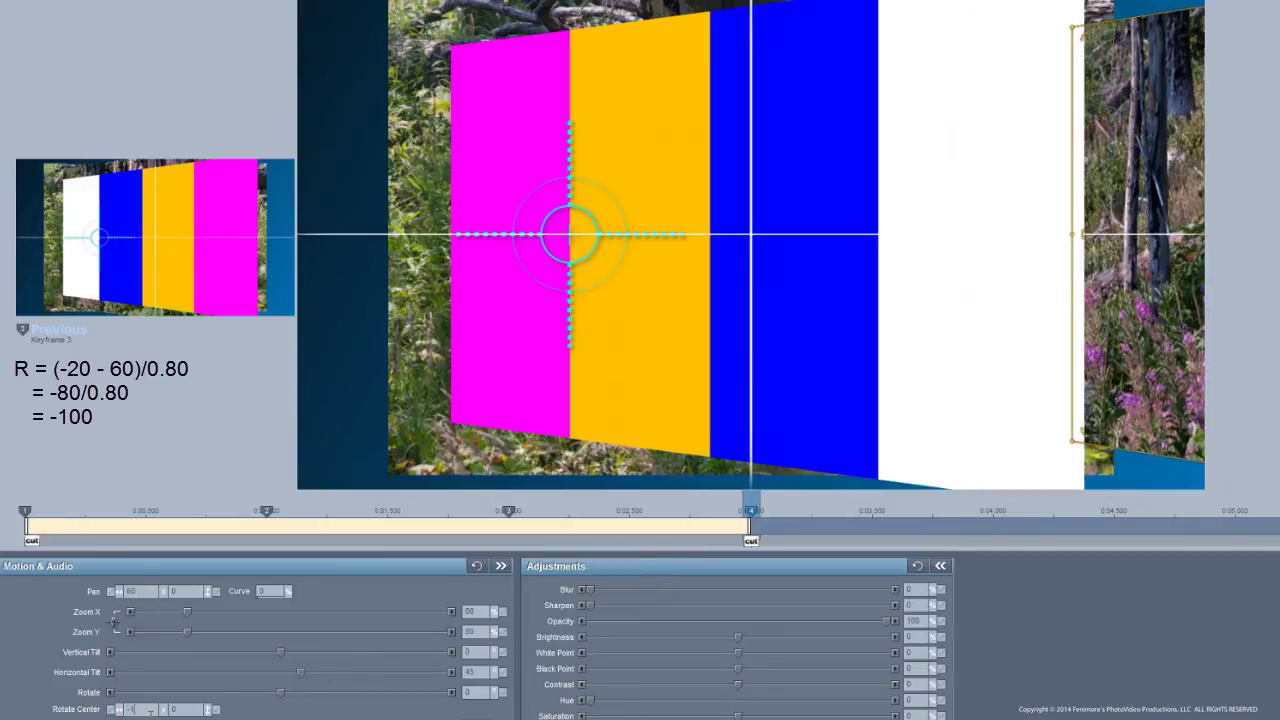
{"action": "key", "text": "Return"}
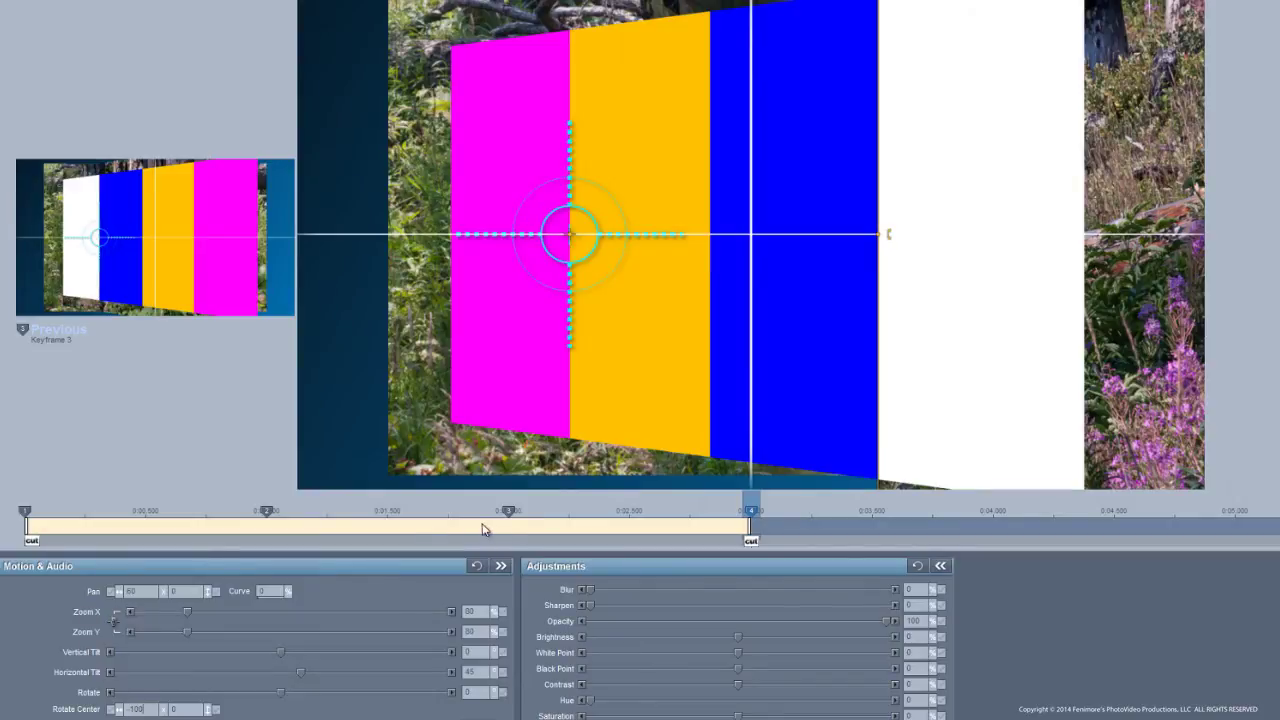
Set the first photo's opacity to 0 at keyframe 4
{"action": "left_click", "coordinate": [515, 520]}
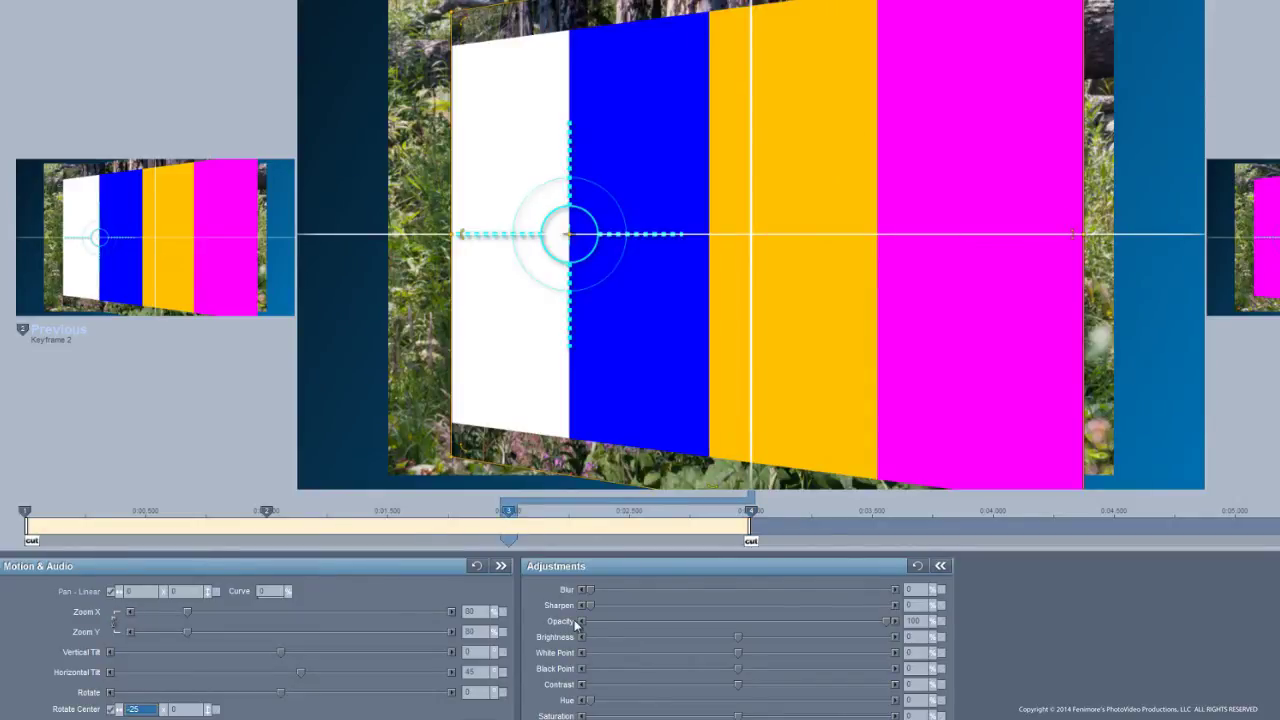
{"action": "left_click", "coordinate": [749, 512]}
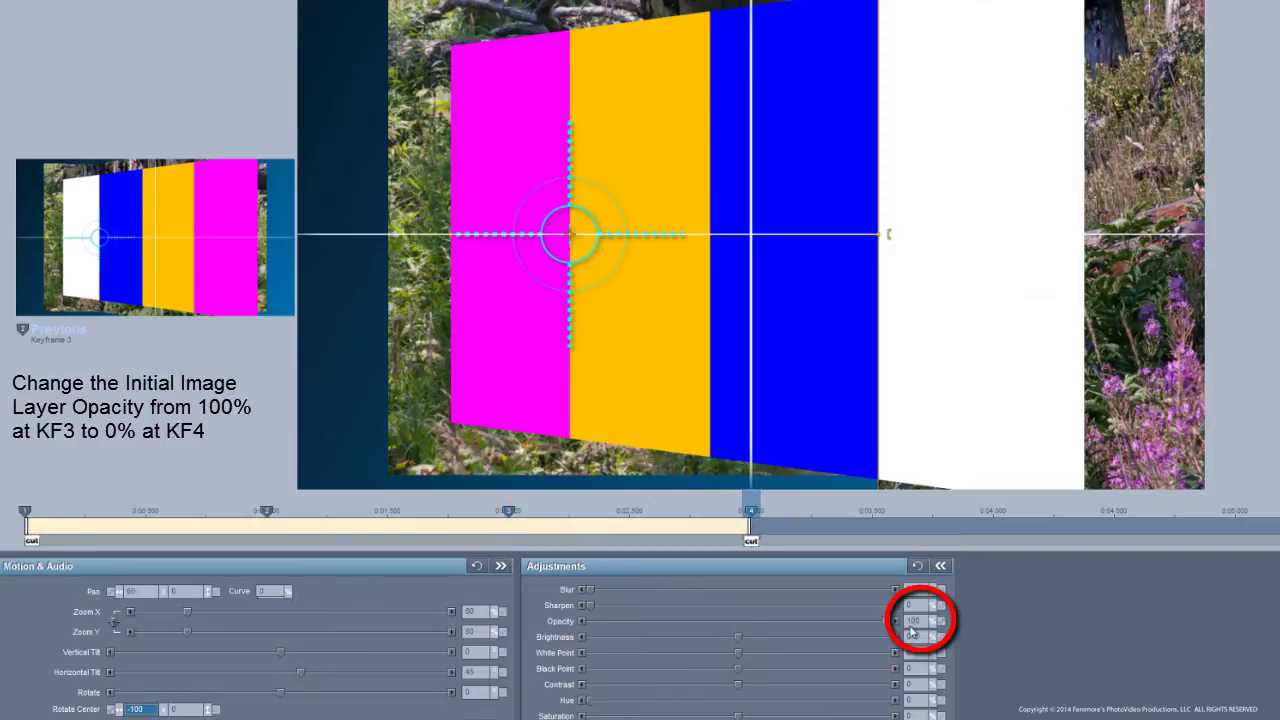
{"action": "double_click", "coordinate": [913, 621]}
{"action": "type", "text": "0"}
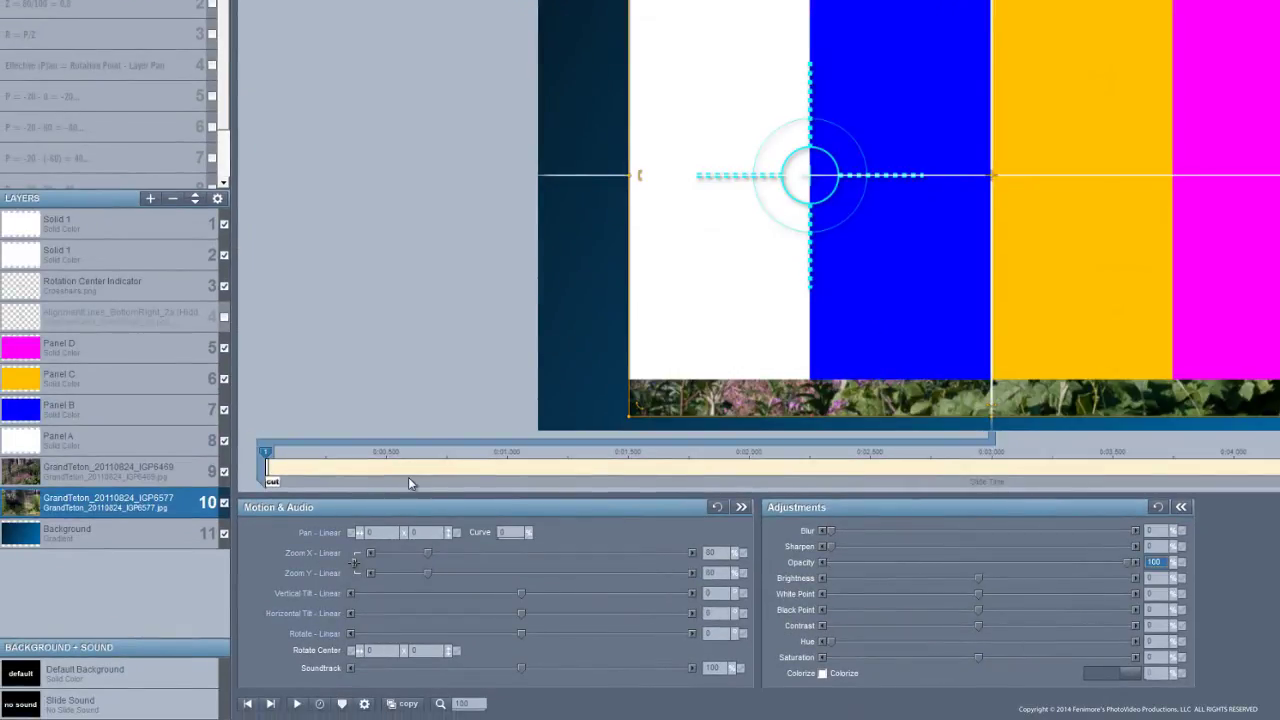
Move the second photo's first keyframe later with Set Time for this Keyframe
{"action": "mouse_move", "coordinate": [391, 492]}
{"action": "left_mouse_down"}
{"action": "mouse_move", "coordinate": [771, 498]}
{"action": "mouse_move", "coordinate": [268, 490]}
{"action": "left_mouse_up"}
{"action": "right_click", "coordinate": [266, 453]}
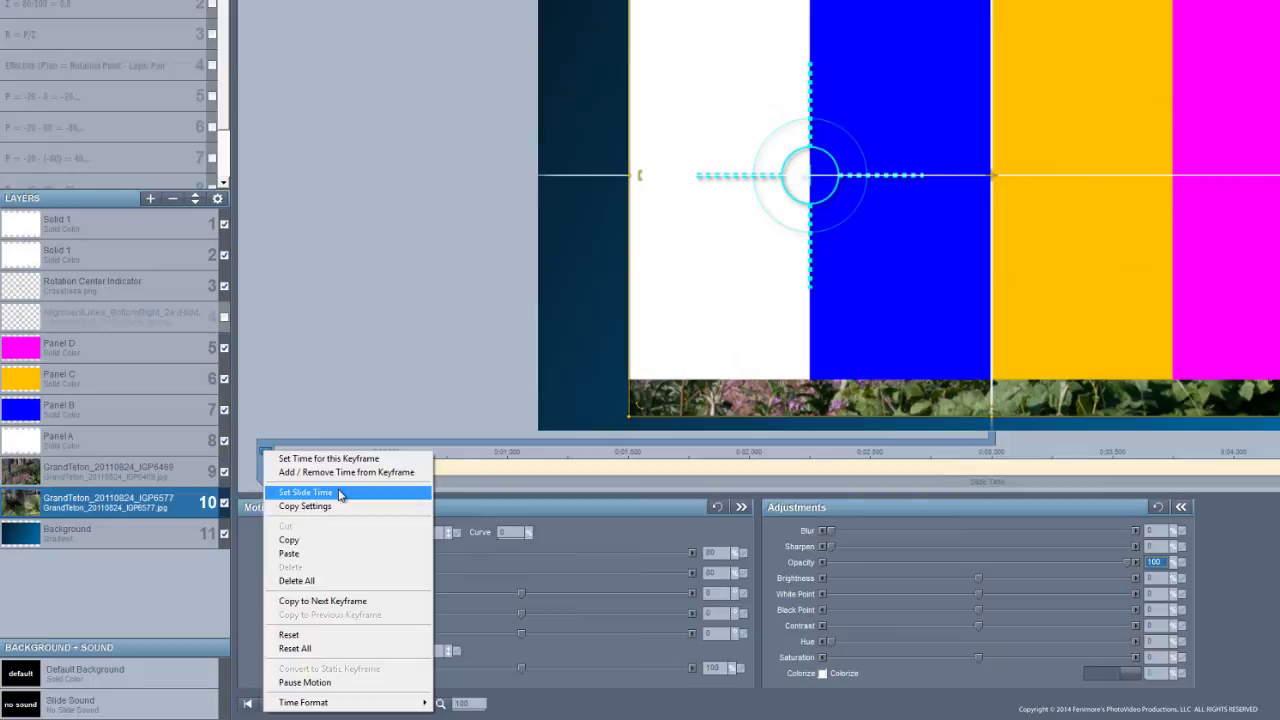
{"action": "left_click", "coordinate": [349, 460]}
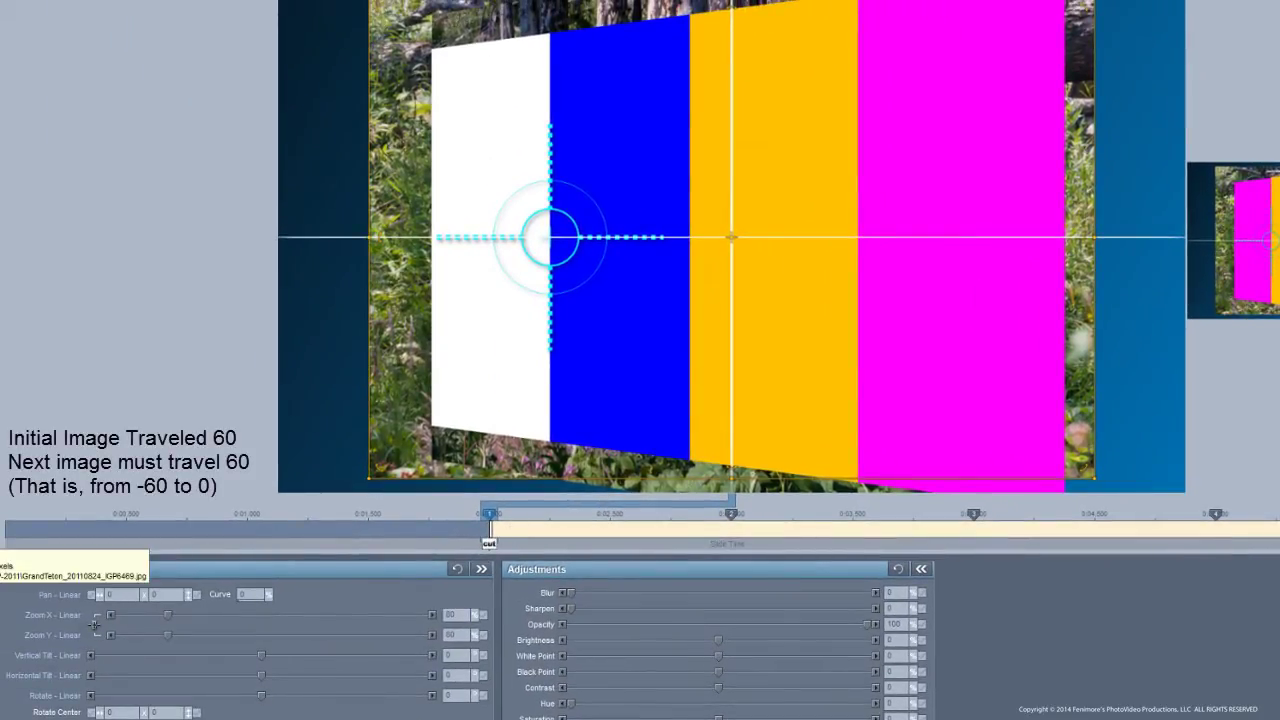
At keyframe 1, give the second photo pan -60, horizontal tilt 45 and rotation centre 50
{"action": "left_click", "coordinate": [120, 598]}
{"action": "type", "text": "-60"}
{"action": "key", "text": "Return"}
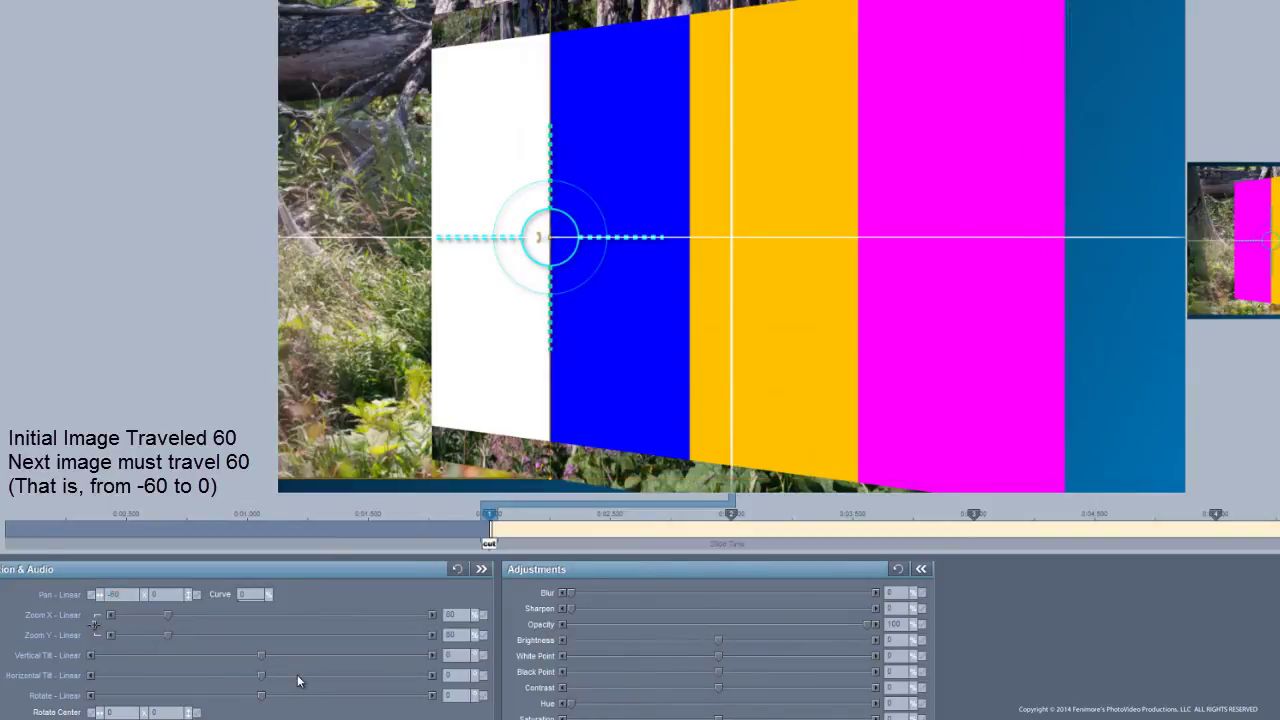
{"action": "left_click", "coordinate": [455, 675]}
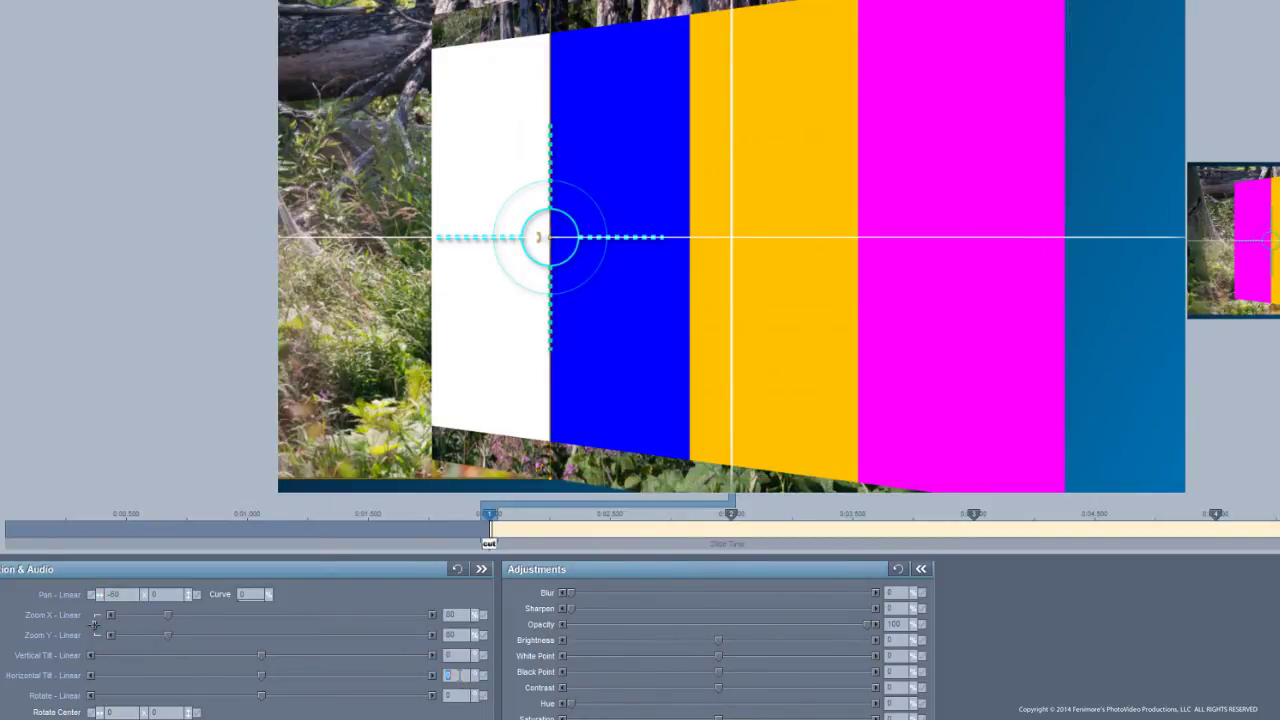
{"action": "type", "text": "45"}
{"action": "key", "text": "Return"}
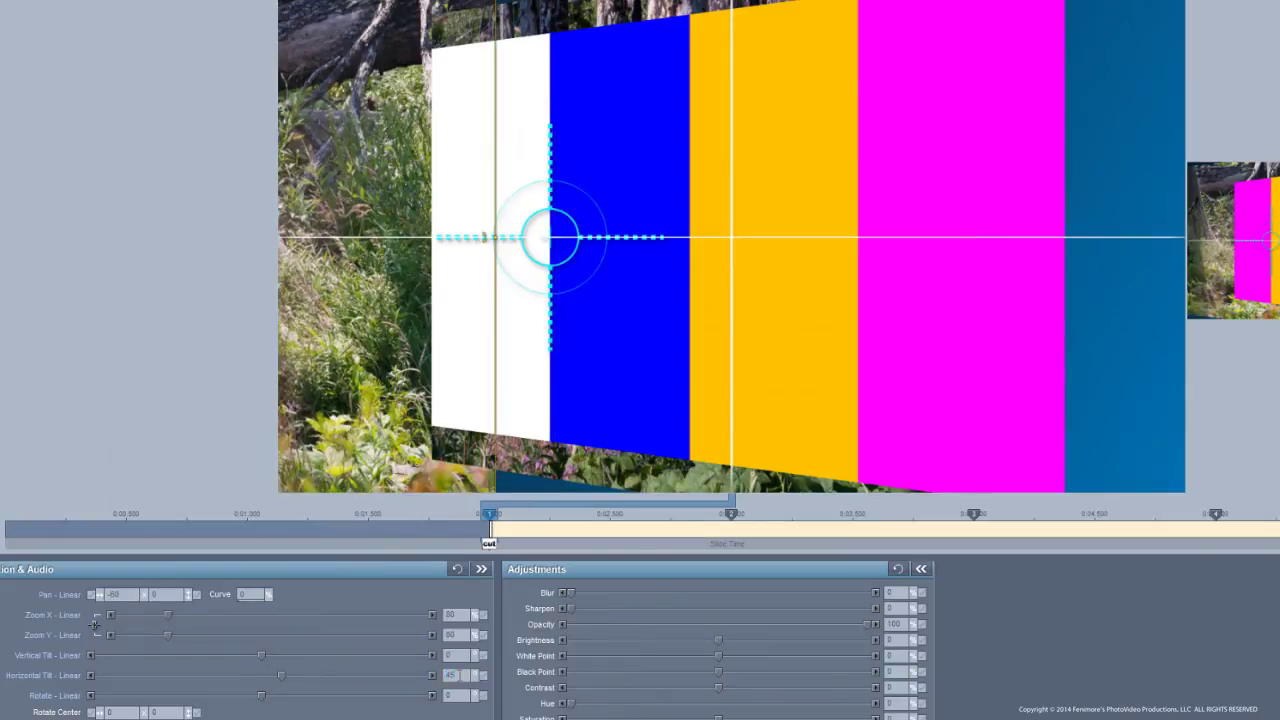
{"action": "left_click", "coordinate": [118, 712]}
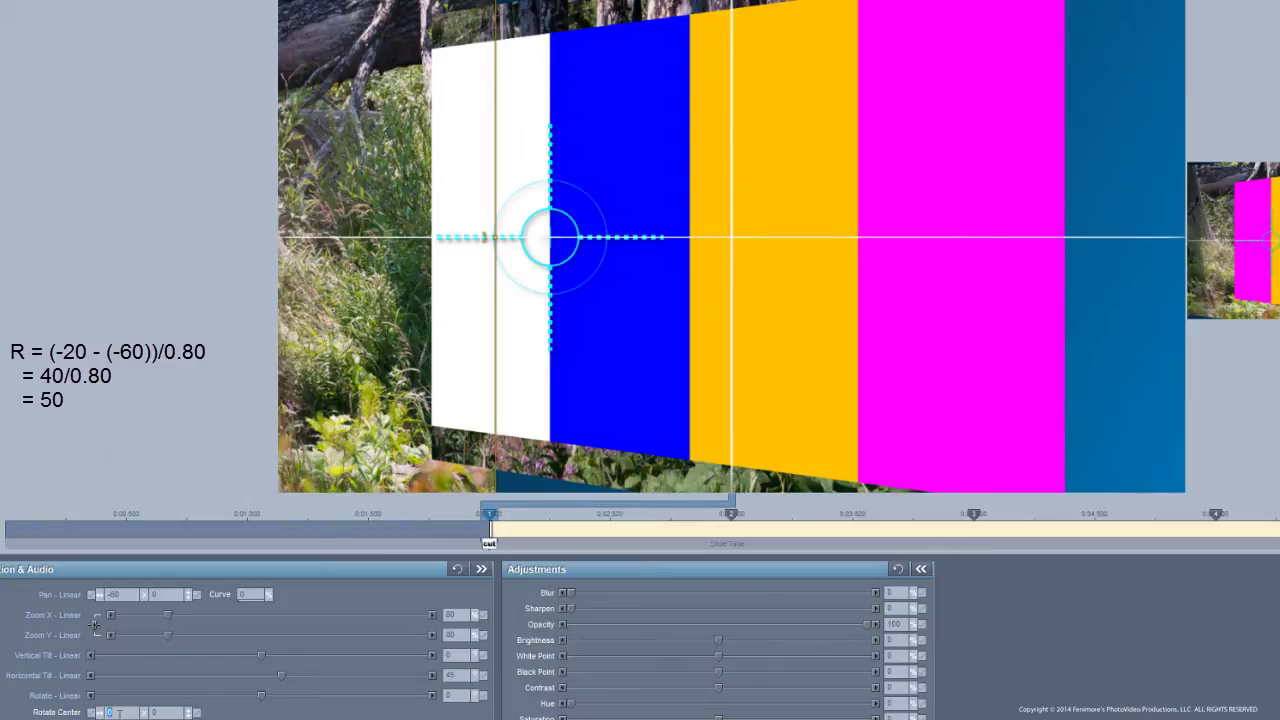
{"action": "type", "text": "50"}
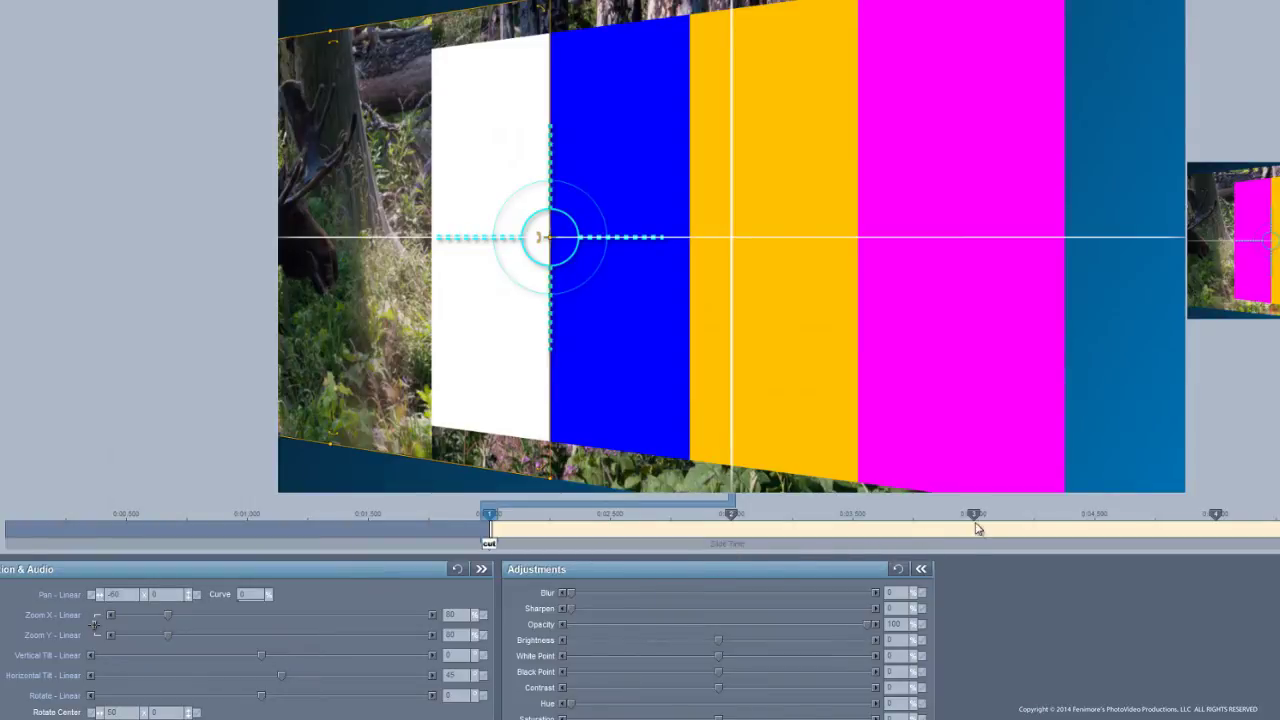
At keyframe 2, set pan 0 and rotation centre -25
{"action": "left_click", "coordinate": [732, 515]}
{"action": "left_click", "coordinate": [117, 598]}
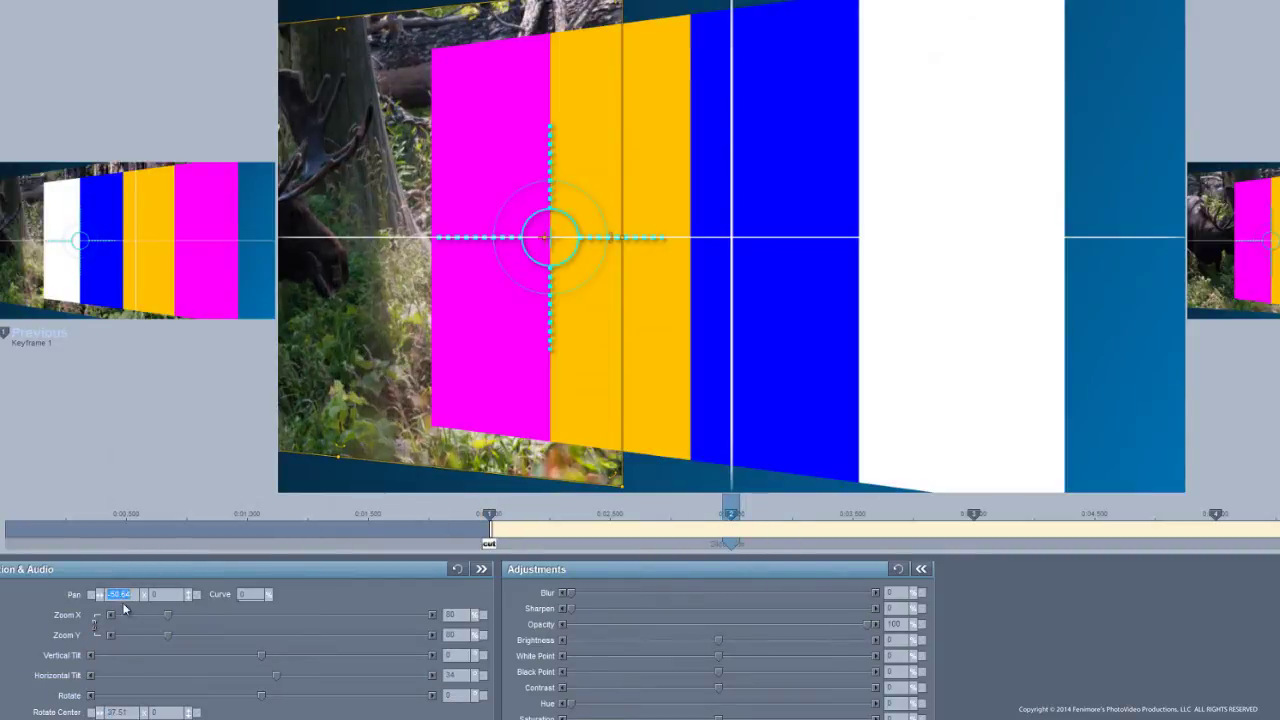
{"action": "type", "text": "0"}
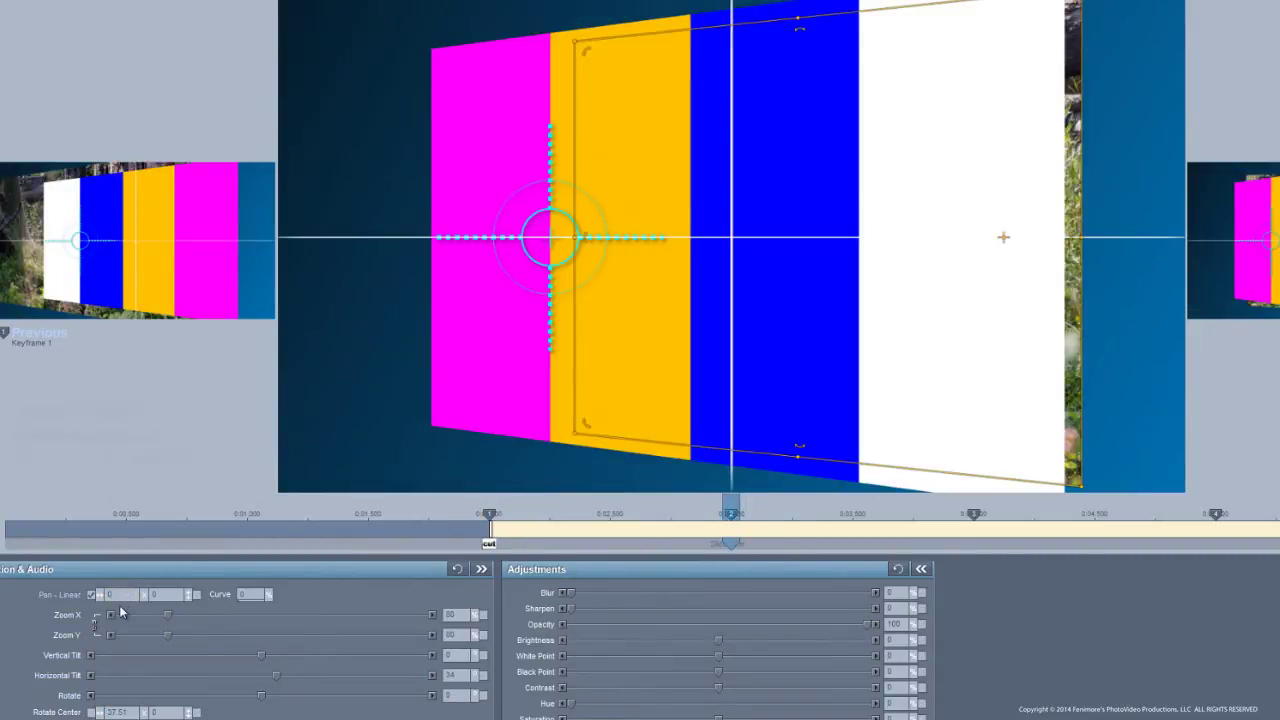
{"action": "double_click", "coordinate": [118, 712]}
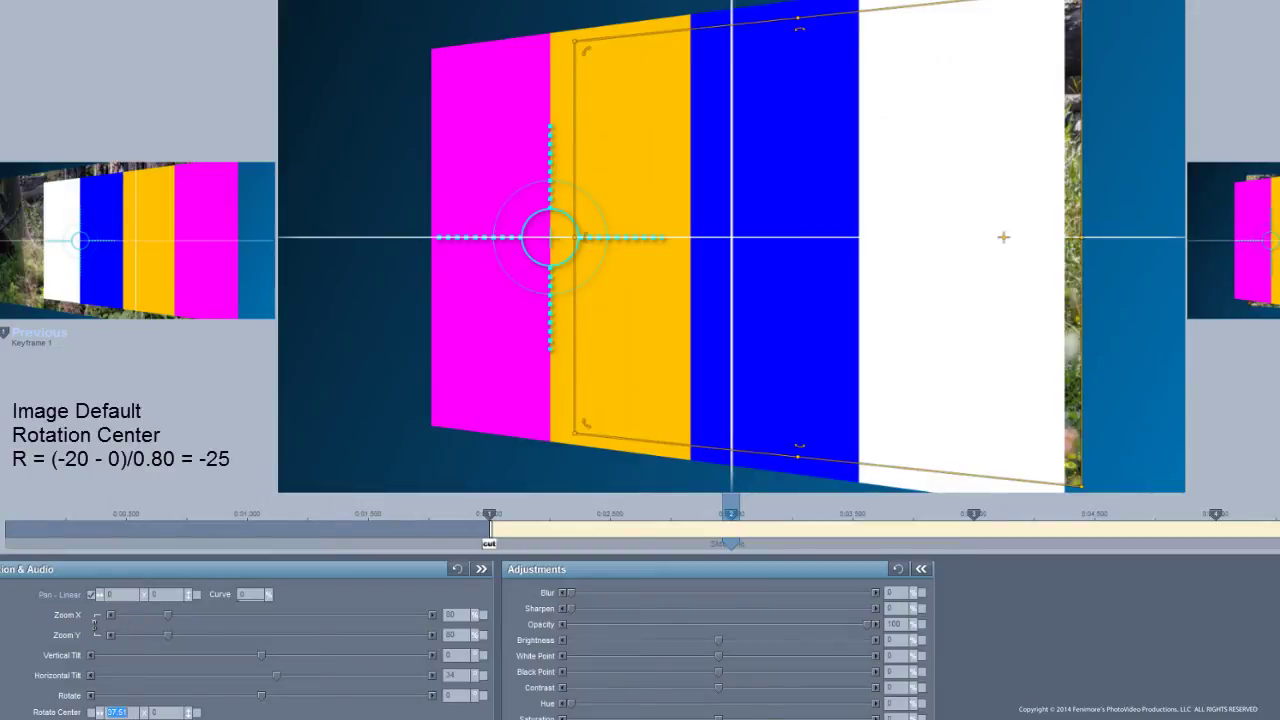
{"action": "type", "text": "-25"}
{"action": "key", "text": "Return"}
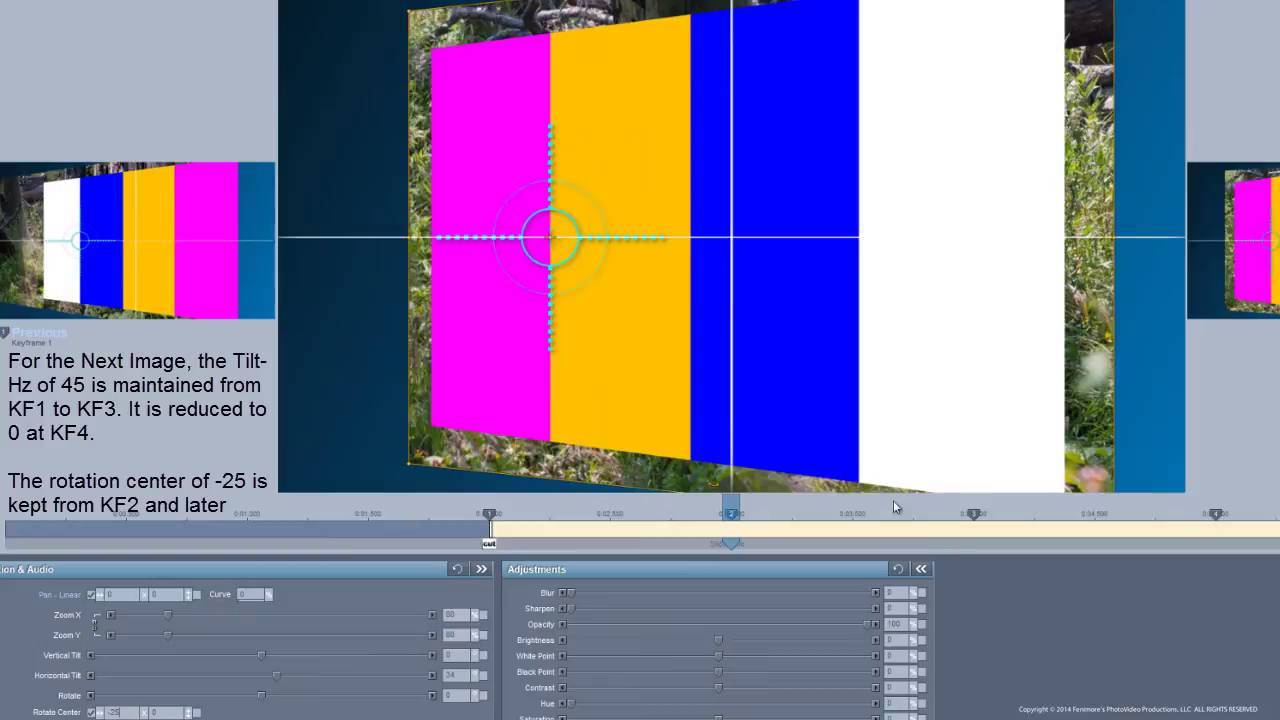
Keep tilt 45 and rotation centre -25 at keyframe 3, flattening tilt to 0 at keyframe 4
{"action": "left_click", "coordinate": [983, 522]}
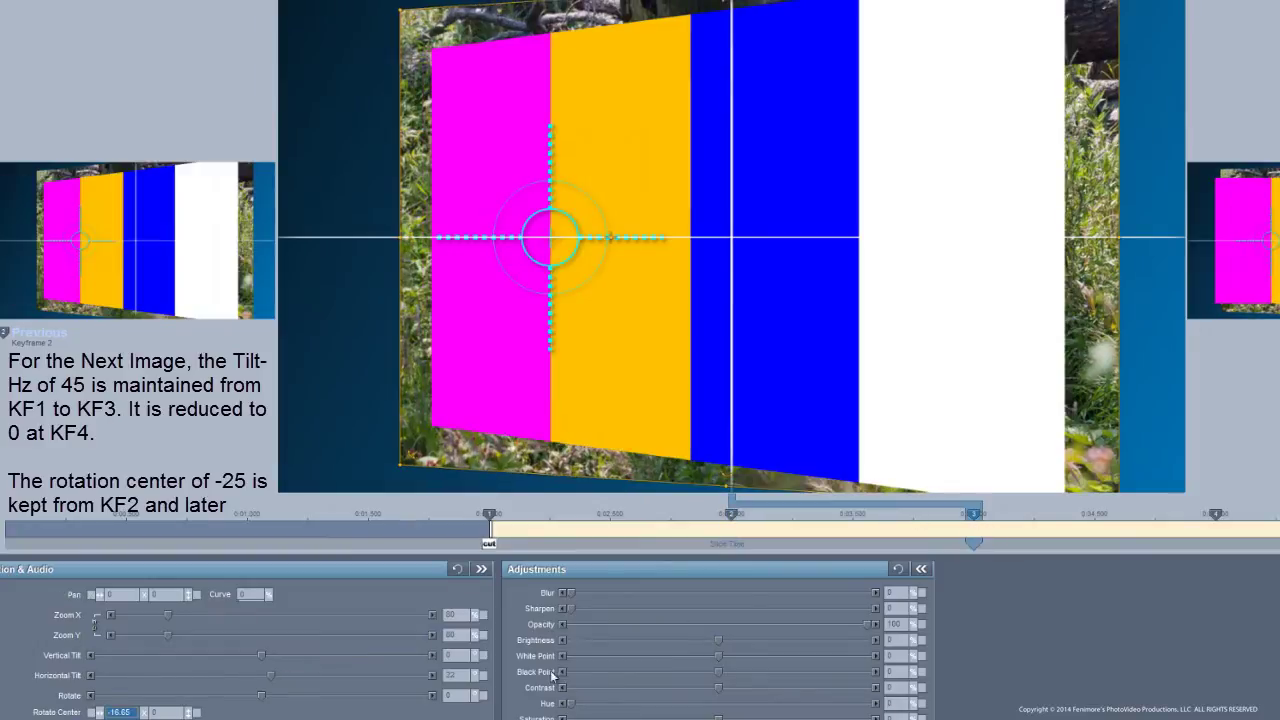
{"action": "double_click", "coordinate": [451, 675]}
{"action": "type", "text": "45"}
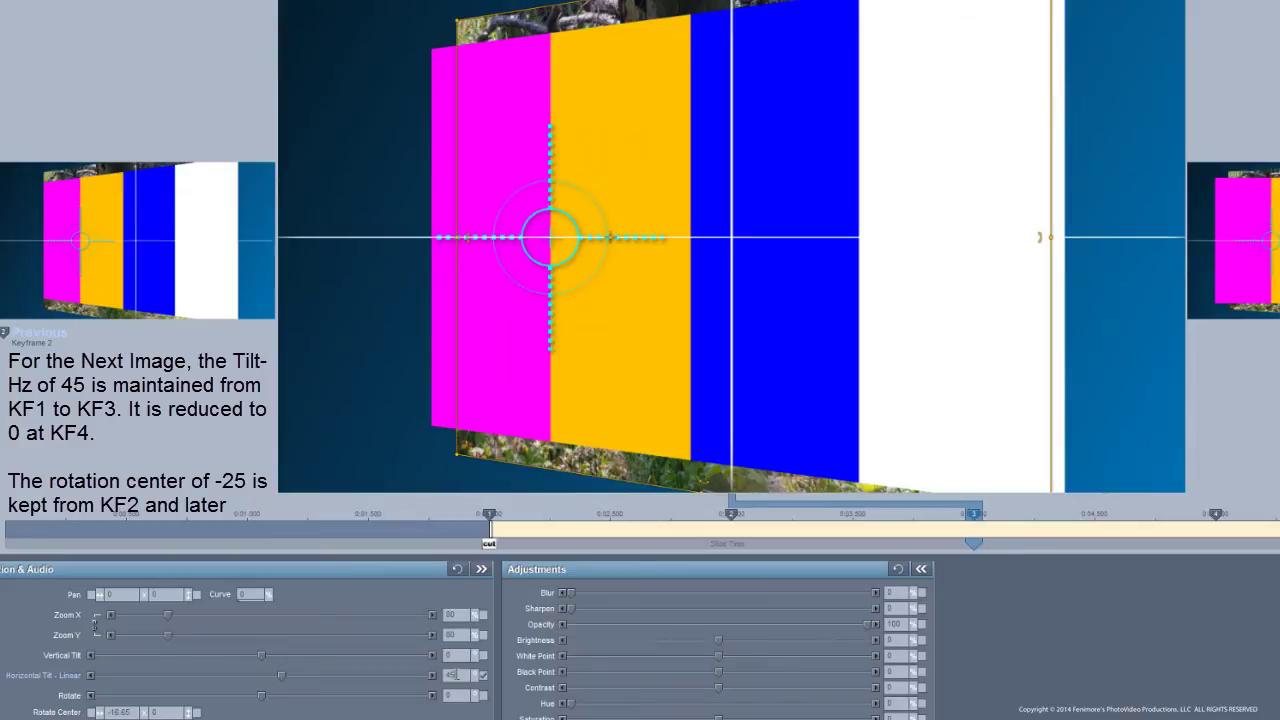
{"action": "double_click", "coordinate": [132, 712]}
{"action": "left_click", "coordinate": [1240, 527]}
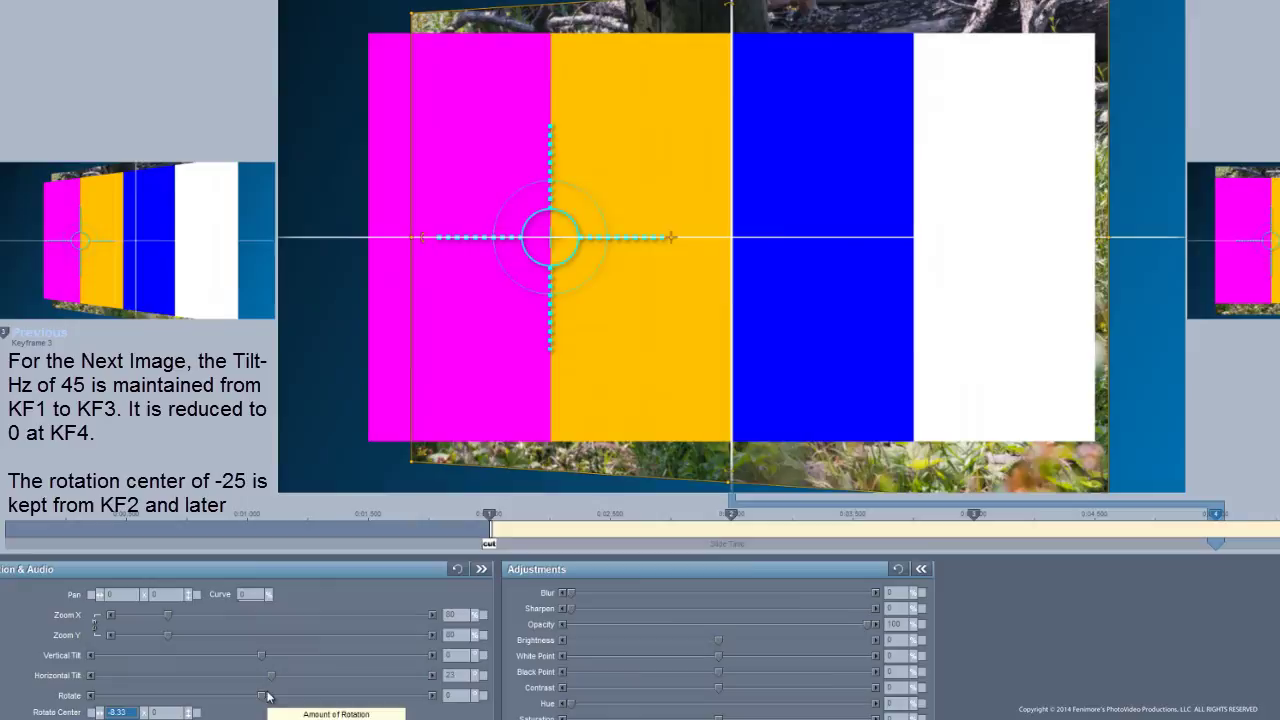
{"action": "type", "text": "-25"}
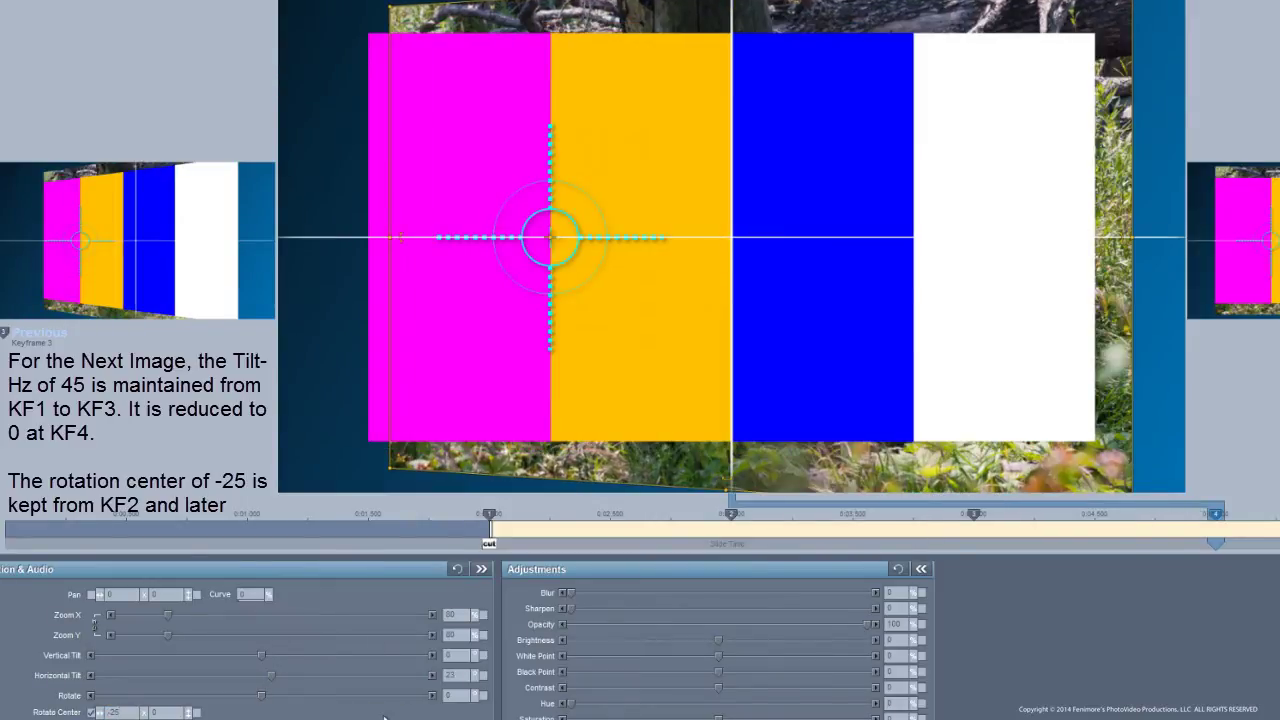
{"action": "left_click", "coordinate": [482, 675]}
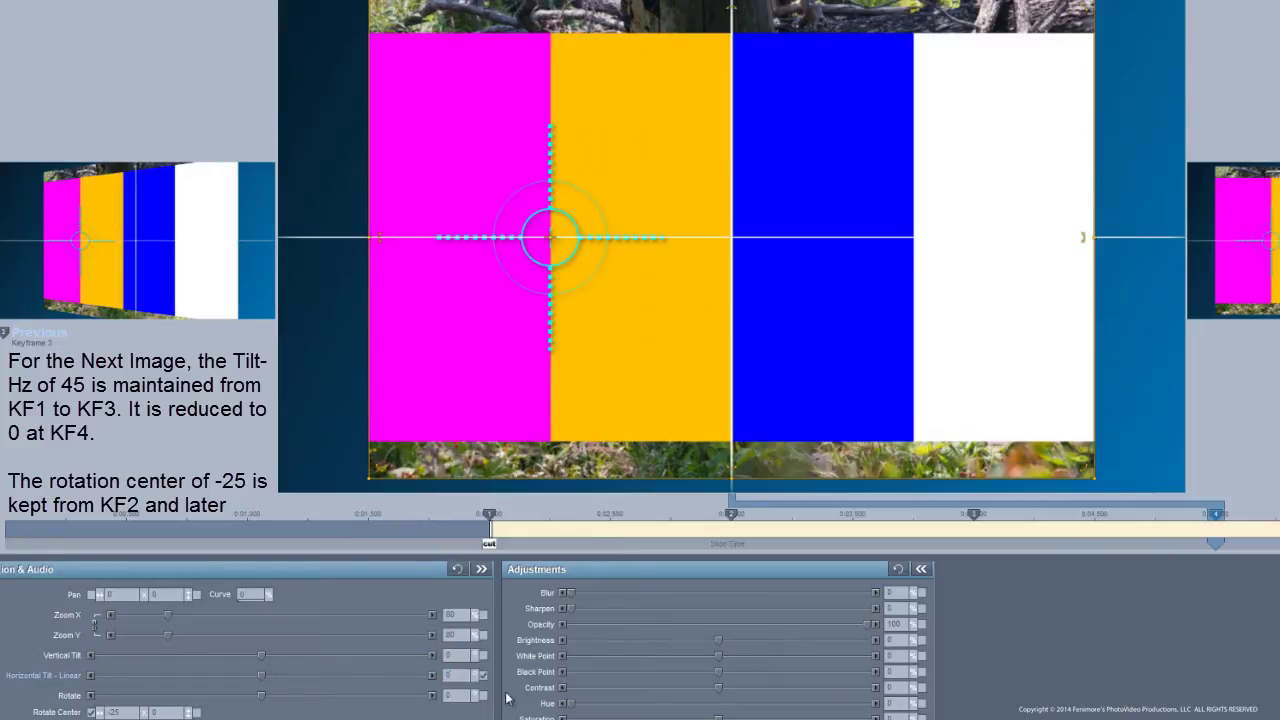
{"action": "left_click", "coordinate": [992, 527]}
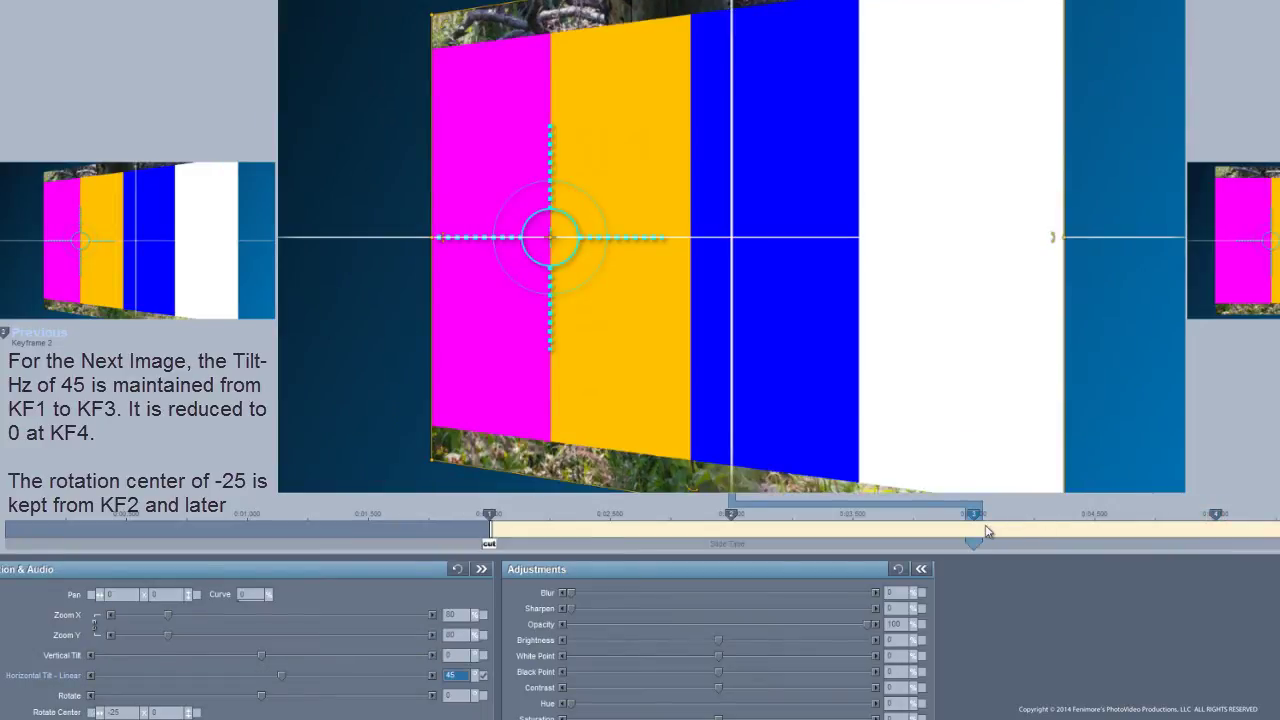
{"action": "left_click", "coordinate": [733, 515]}
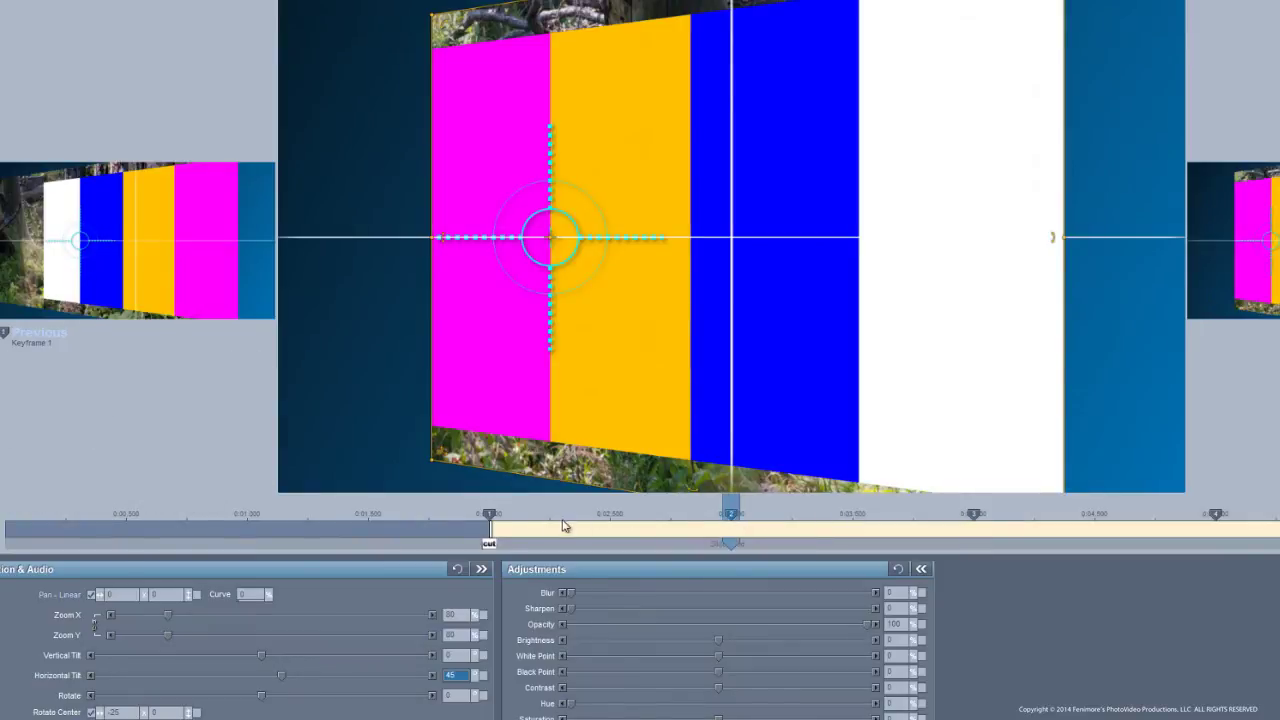
{"action": "left_click", "coordinate": [498, 518]}
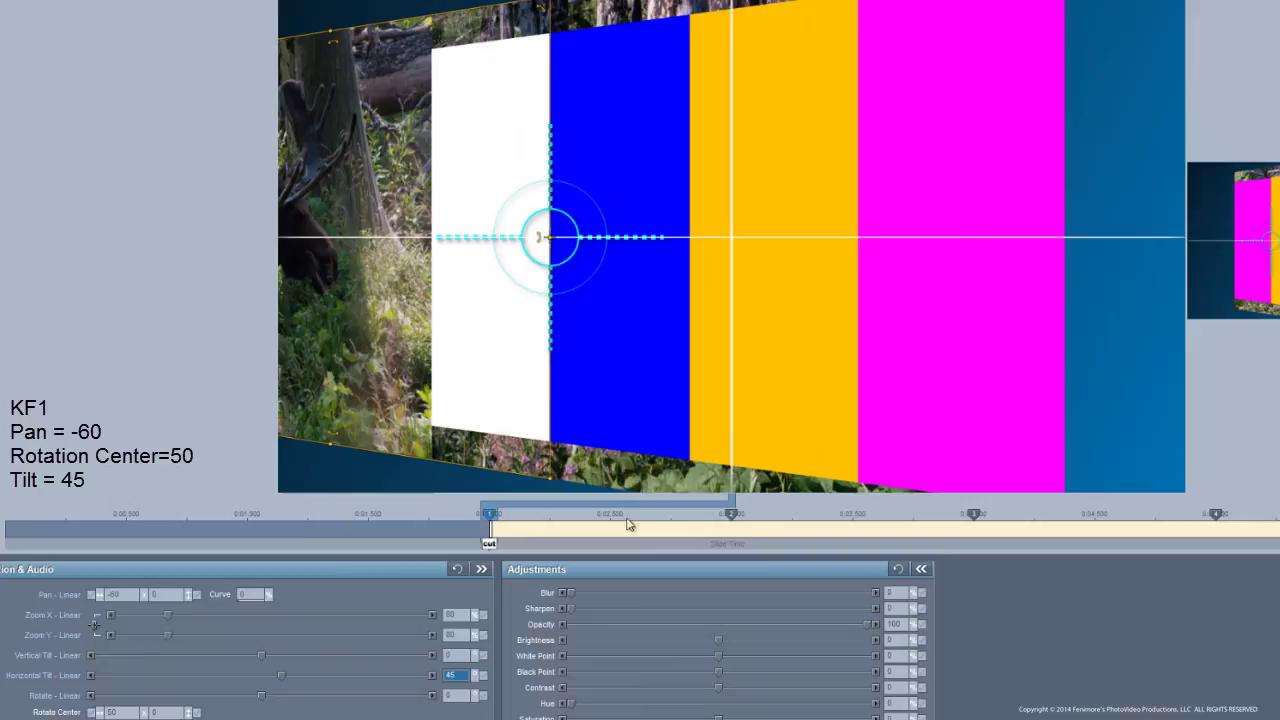
{"action": "left_click", "coordinate": [743, 522]}
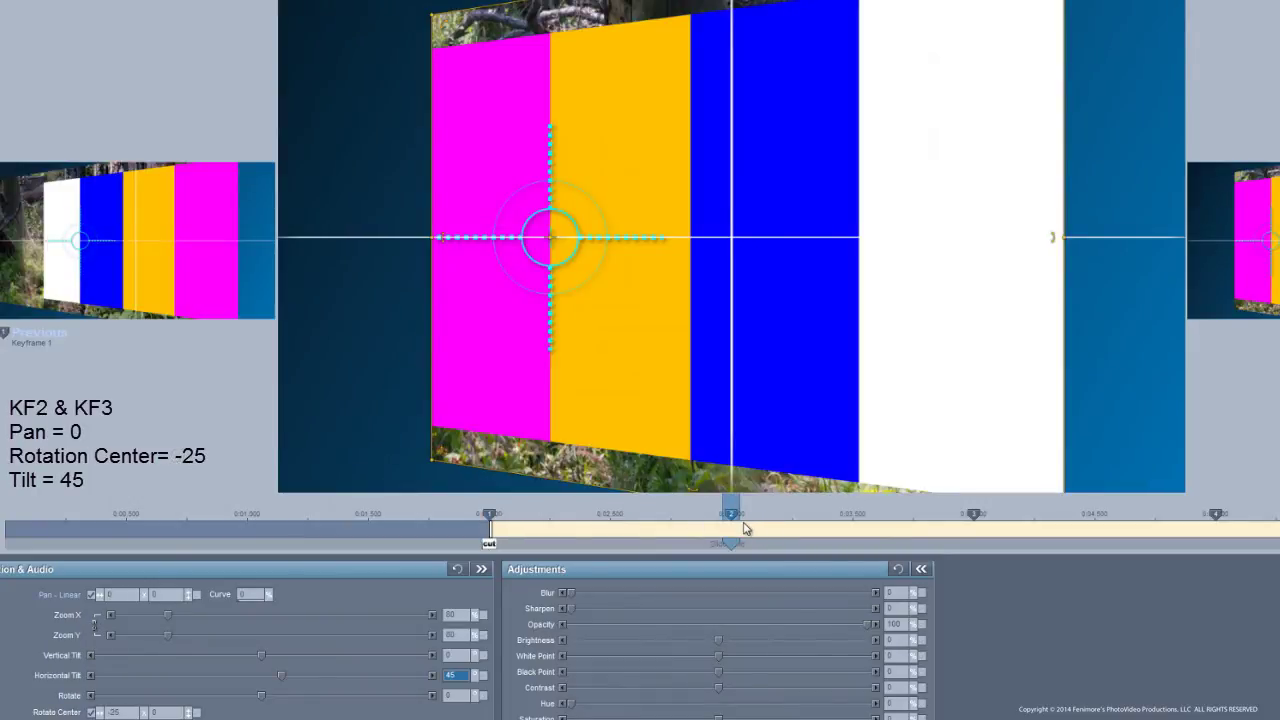
{"action": "left_click", "coordinate": [978, 527]}
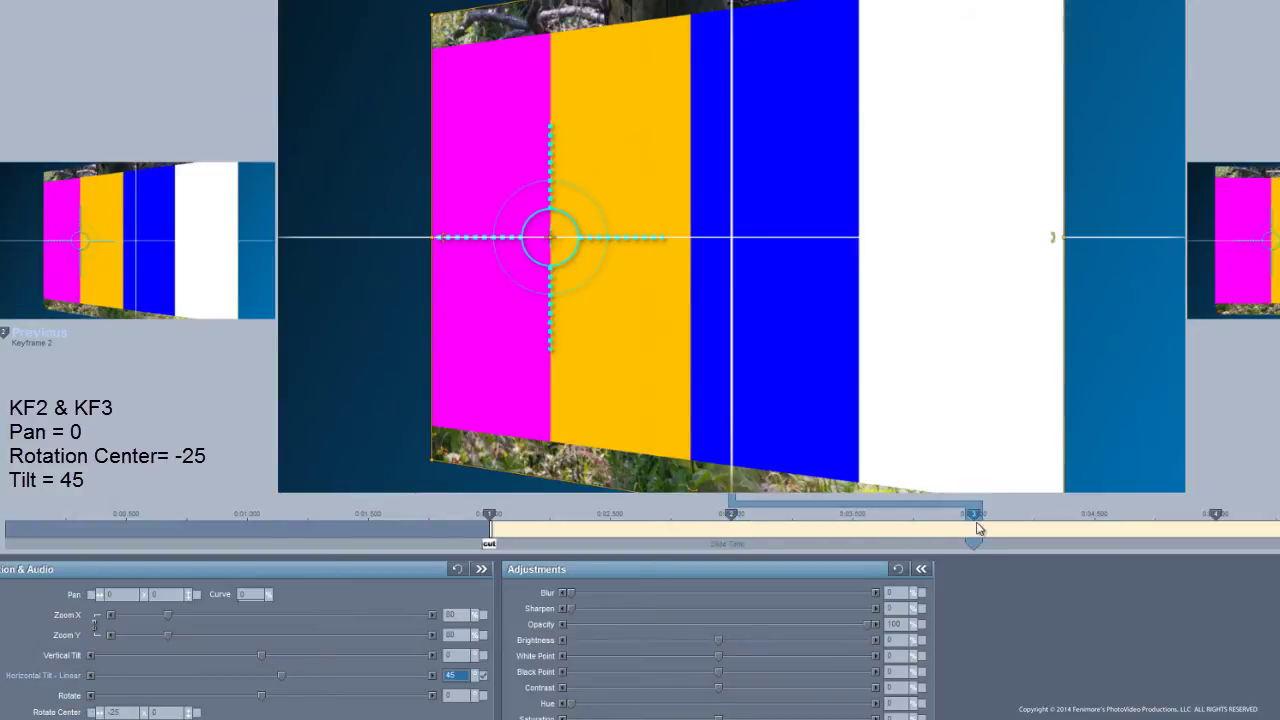
{"action": "left_click", "coordinate": [1228, 527]}
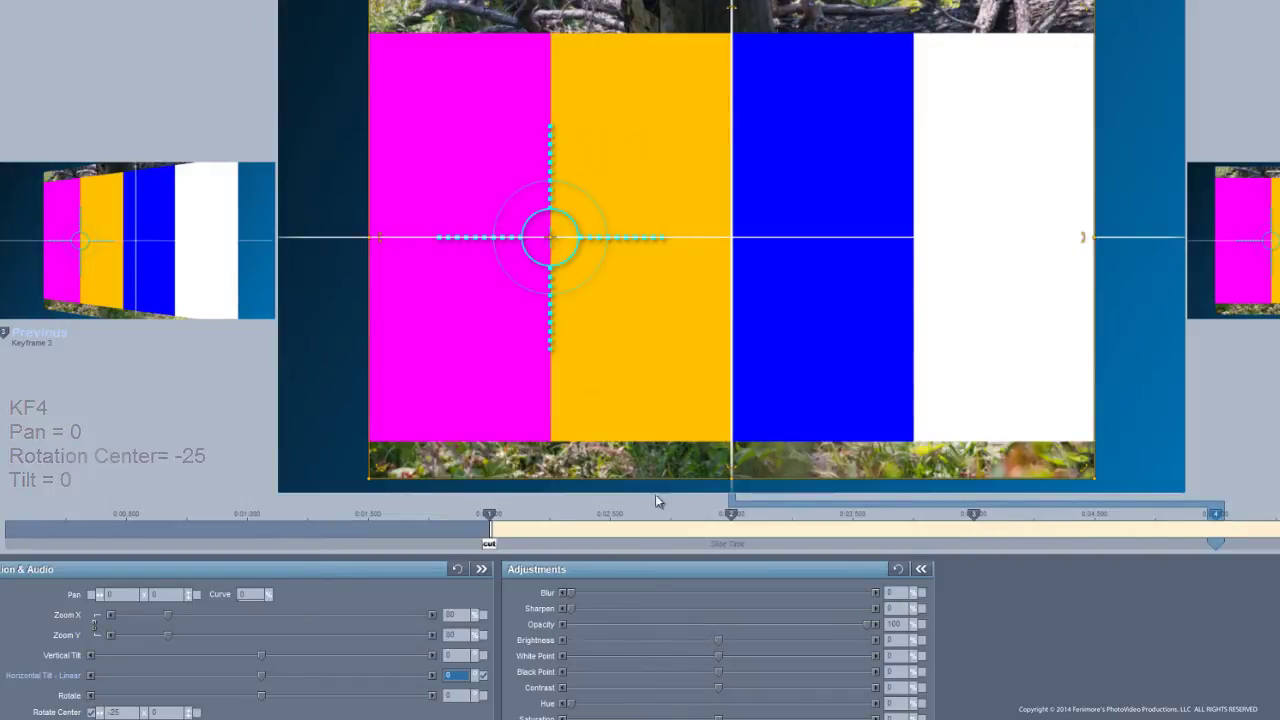
{"action": "left_click", "coordinate": [488, 544]}
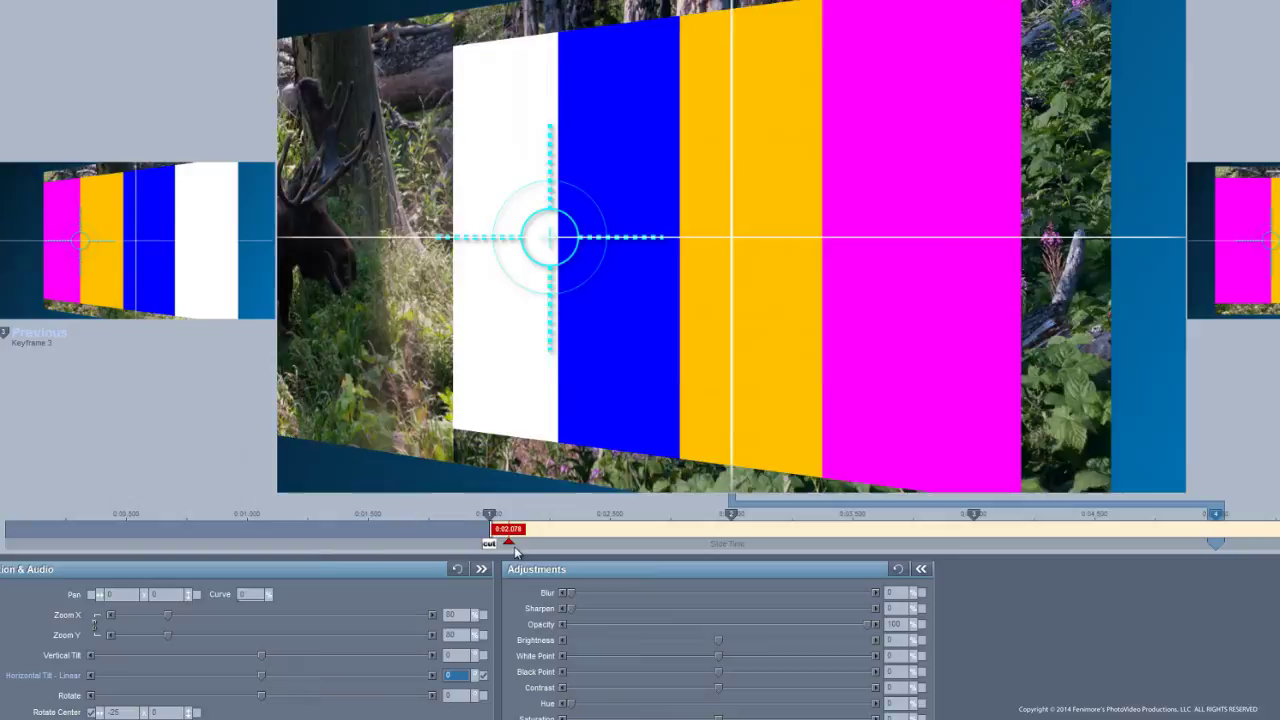
{"action": "left_click", "coordinate": [352, 549]}
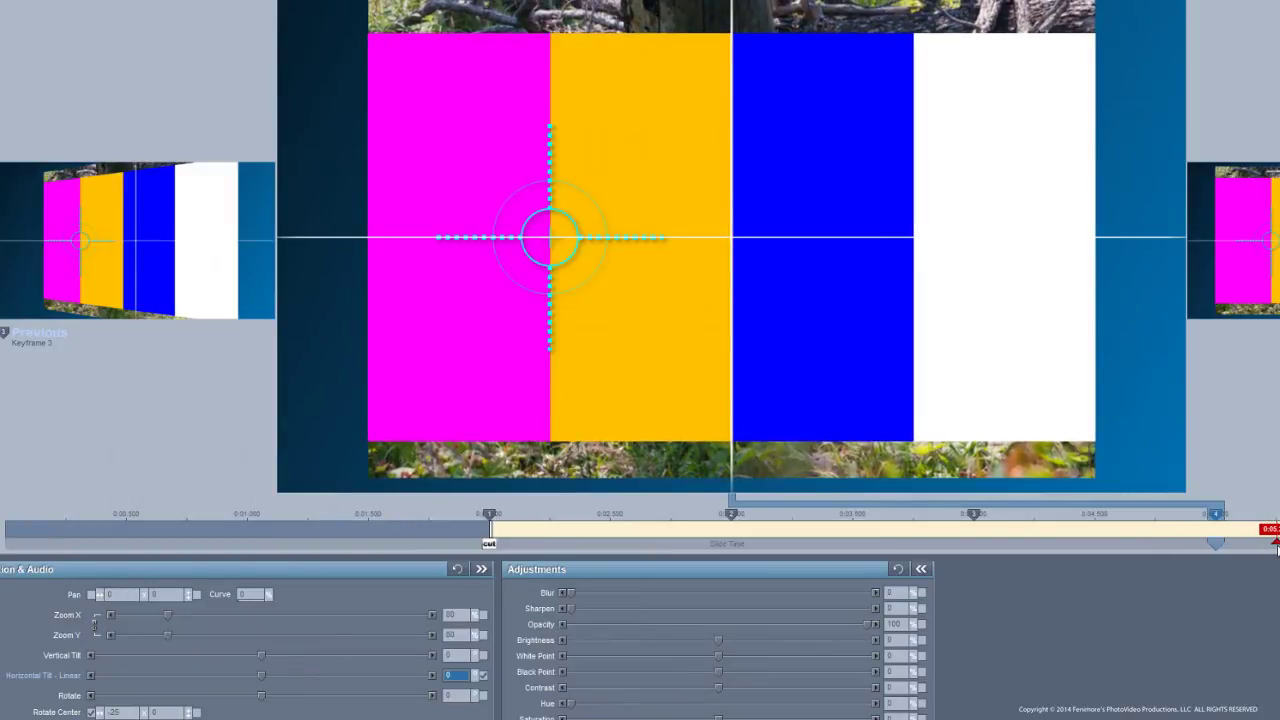
Duplicate the second GrandTeton photo layer three times
{"action": "left_click_drag", "start_coordinate": [1275, 545], "coordinate": [1275, 545]}
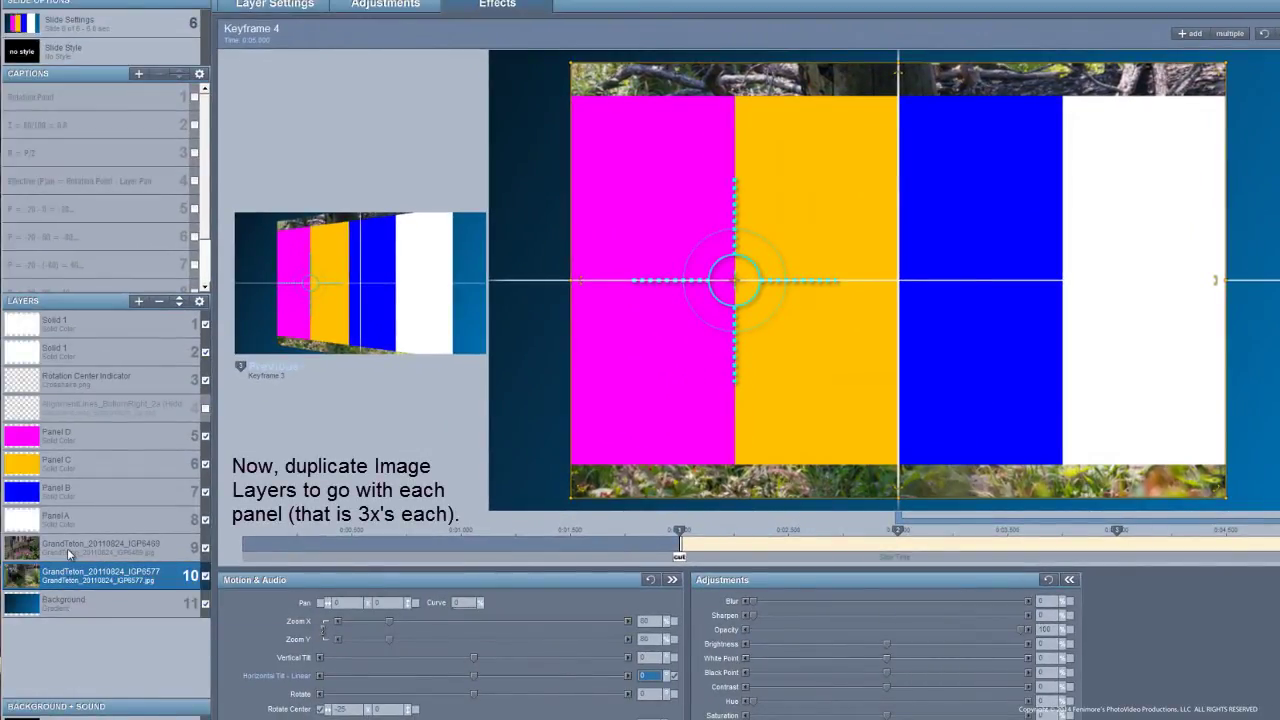
{"action": "right_click", "coordinate": [74, 577]}
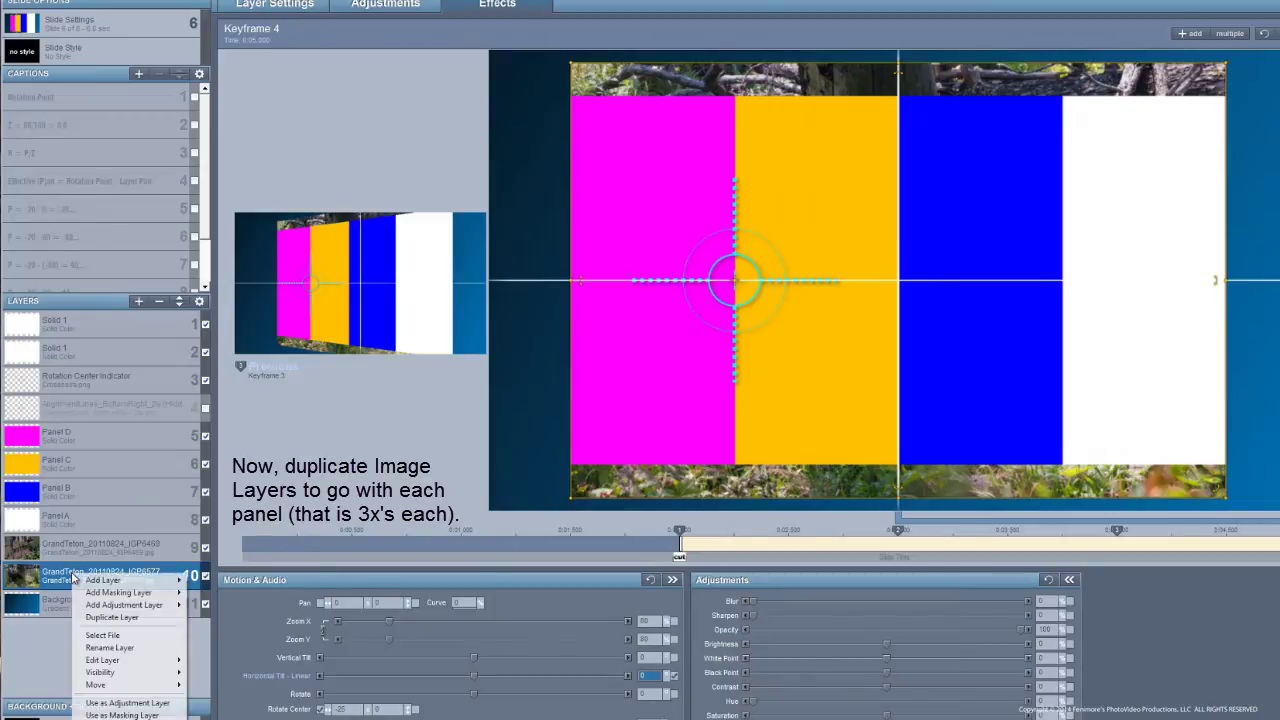
{"action": "left_click", "coordinate": [126, 617]}
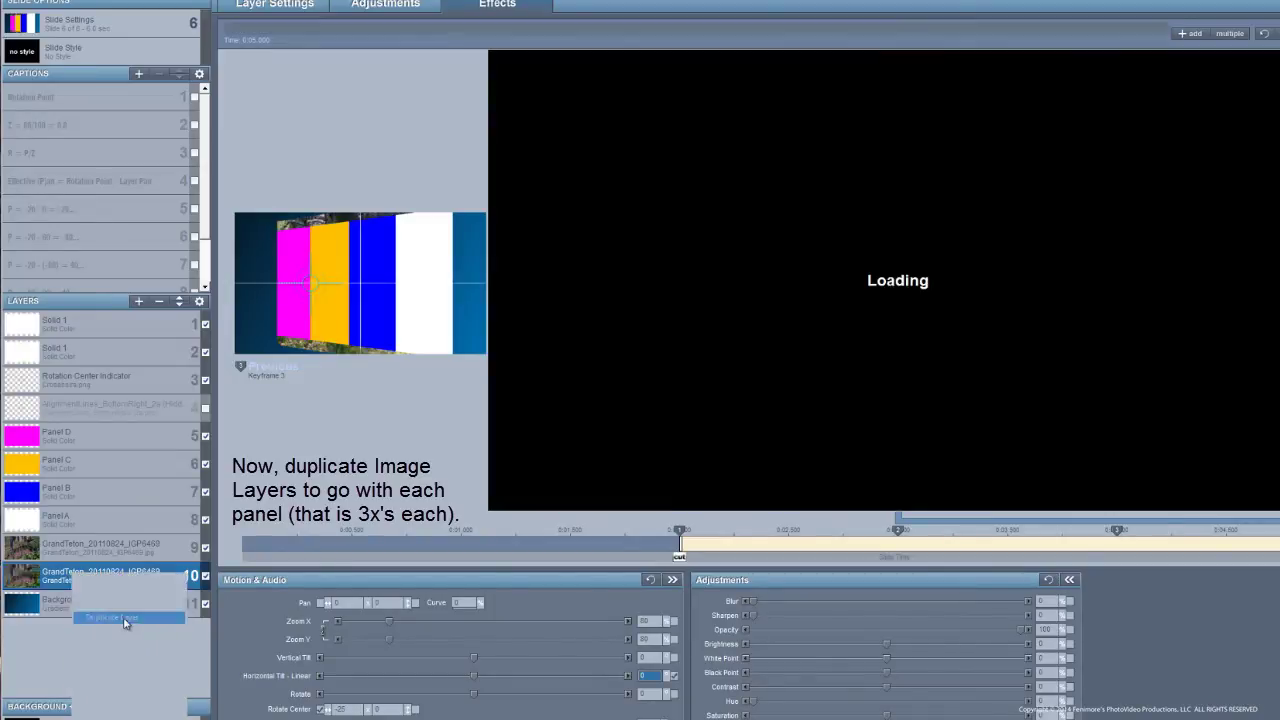
{"action": "right_click", "coordinate": [80, 608]}
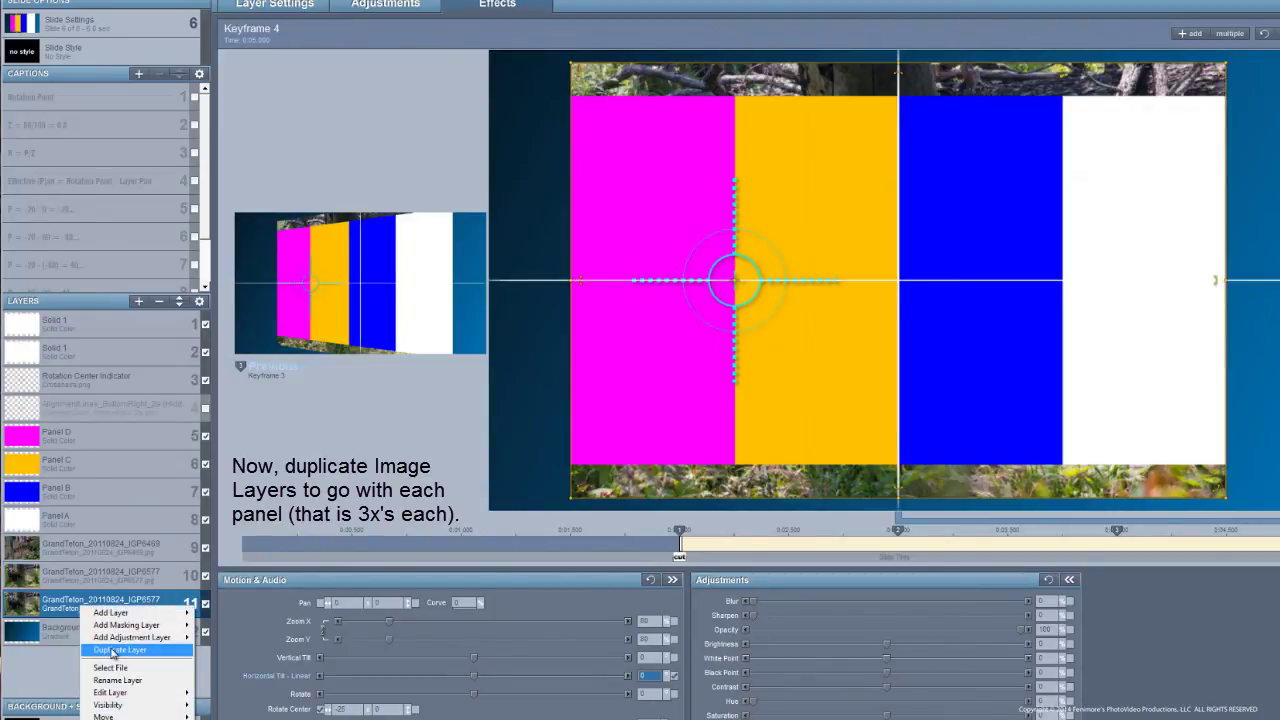
{"action": "left_click", "coordinate": [112, 647]}
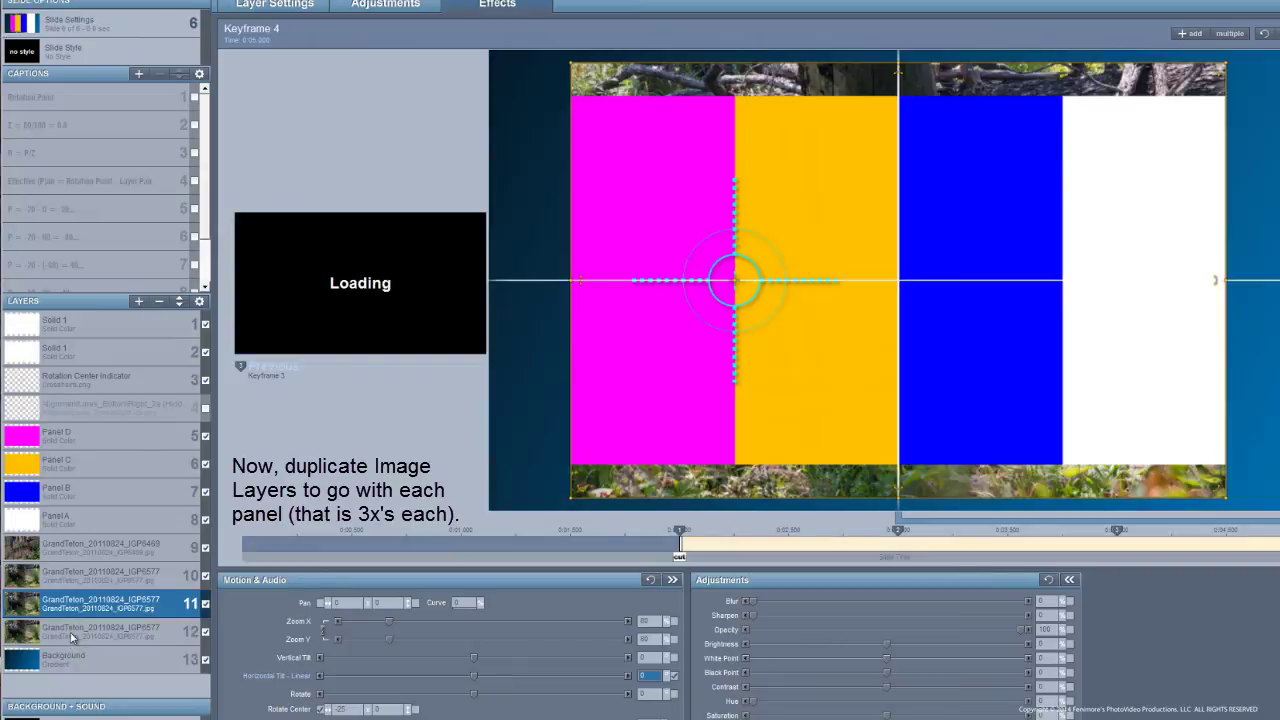
{"action": "right_click", "coordinate": [72, 632]}
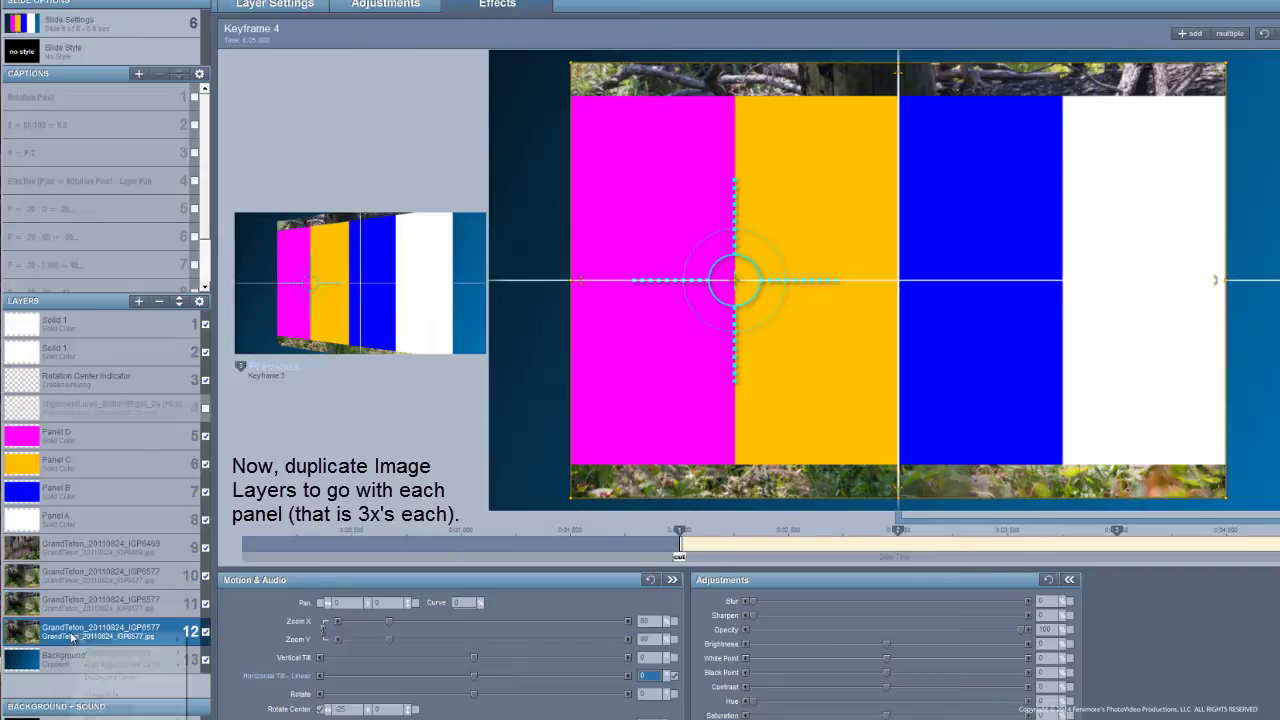
{"action": "left_click", "coordinate": [98, 678]}
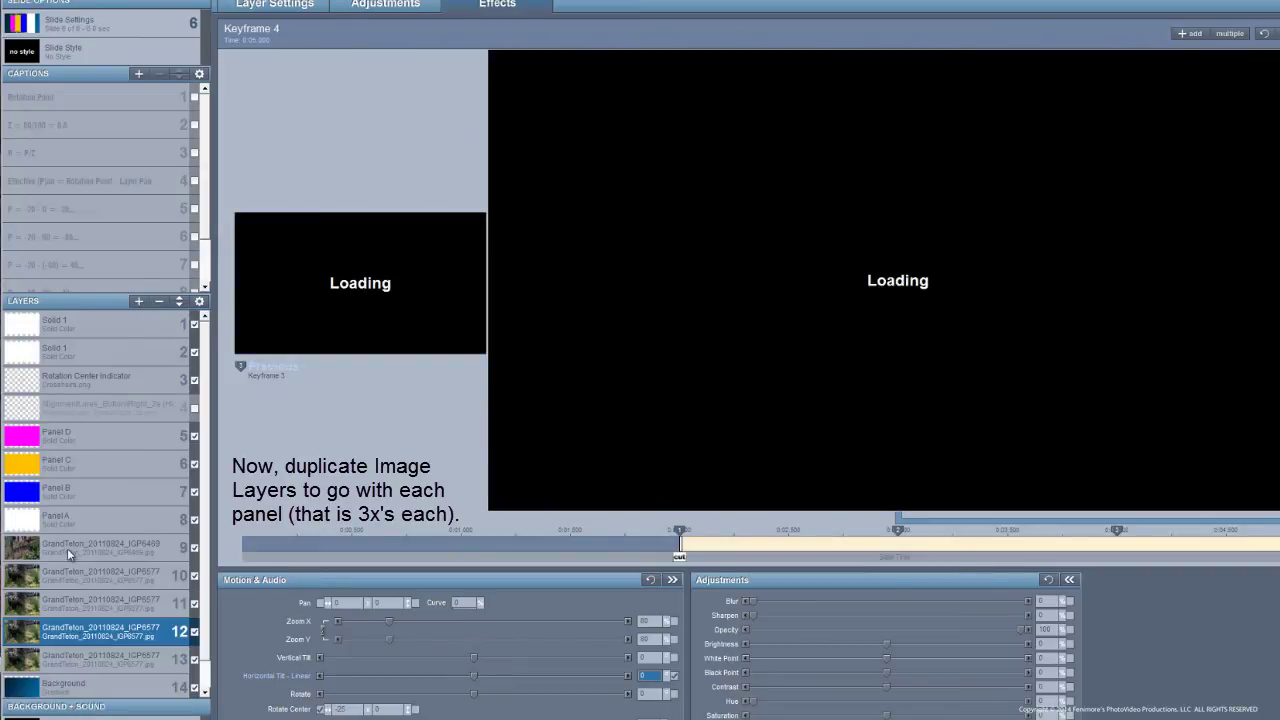
Duplicate the first GrandTeton photo layer three times
{"action": "right_click", "coordinate": [67, 548]}
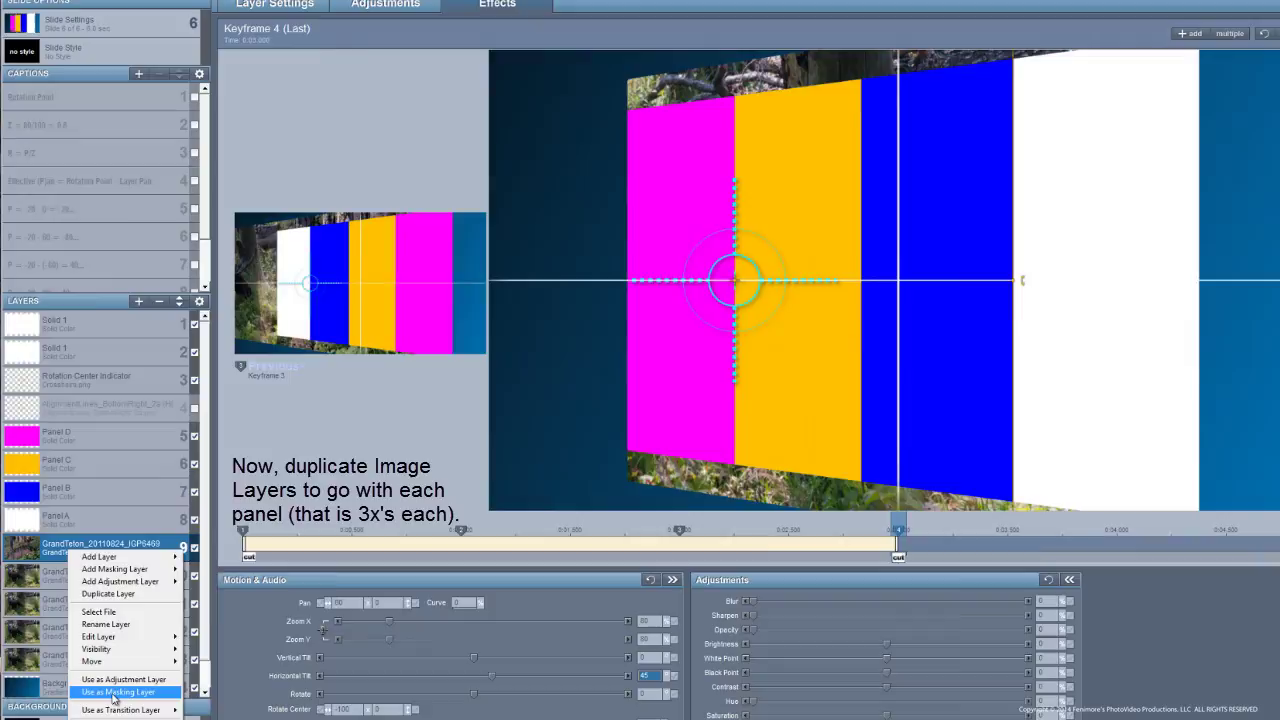
{"action": "left_click", "coordinate": [118, 595]}
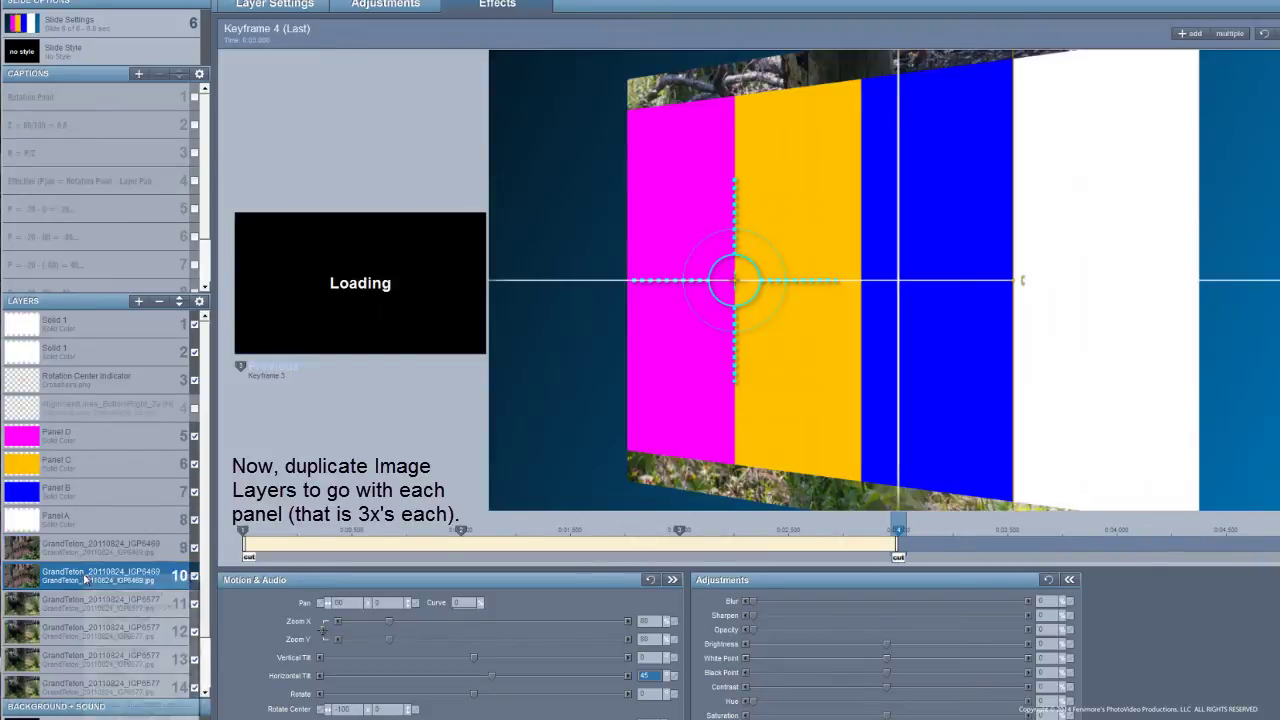
{"action": "right_click", "coordinate": [90, 577]}
{"action": "left_click", "coordinate": [120, 618]}
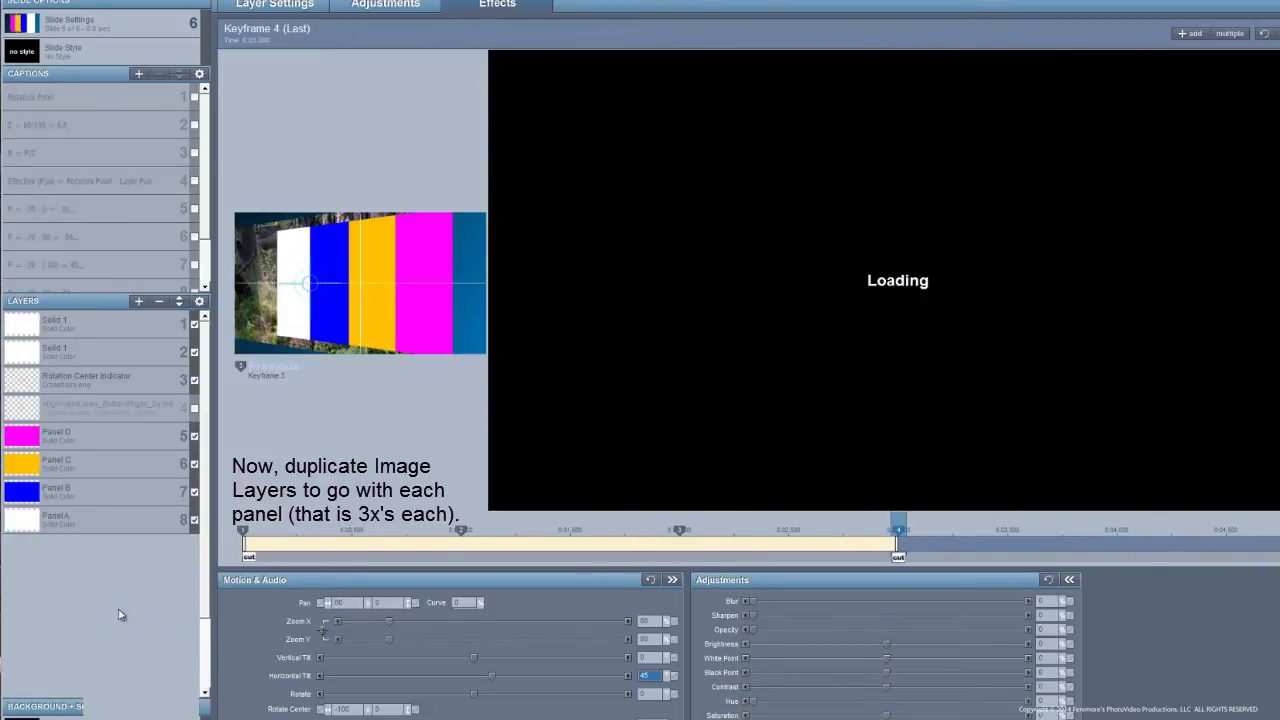
{"action": "right_click", "coordinate": [83, 605]}
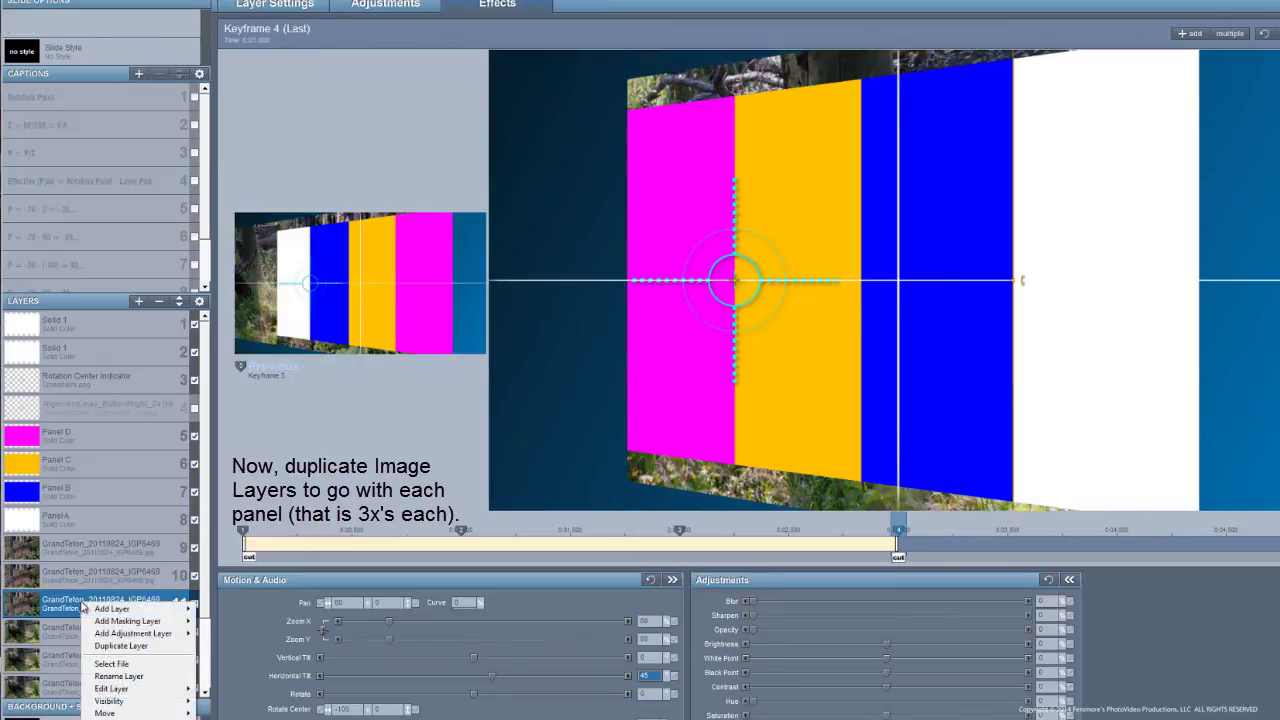
{"action": "left_click", "coordinate": [121, 647]}
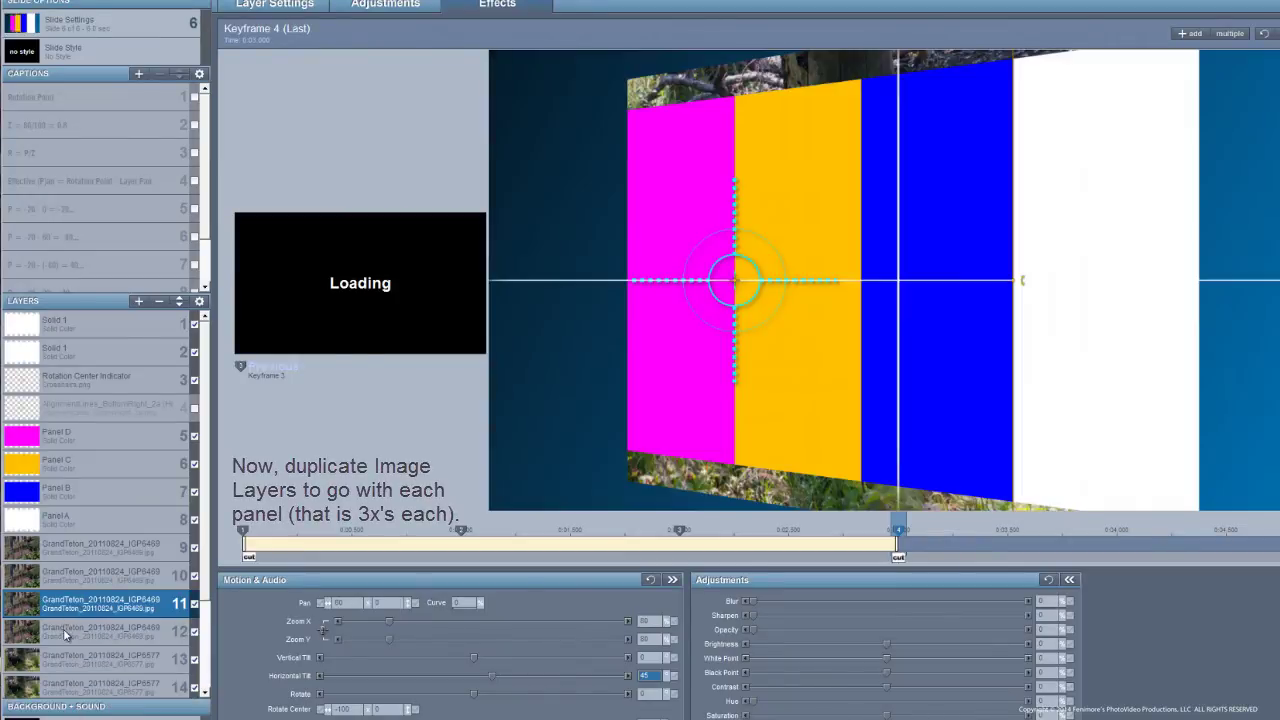
{"action": "left_click", "coordinate": [64, 636]}
Pair layer 12 with the photo below as a mask and move the pair under Panel D
{"action": "right_click", "coordinate": [64, 636]}
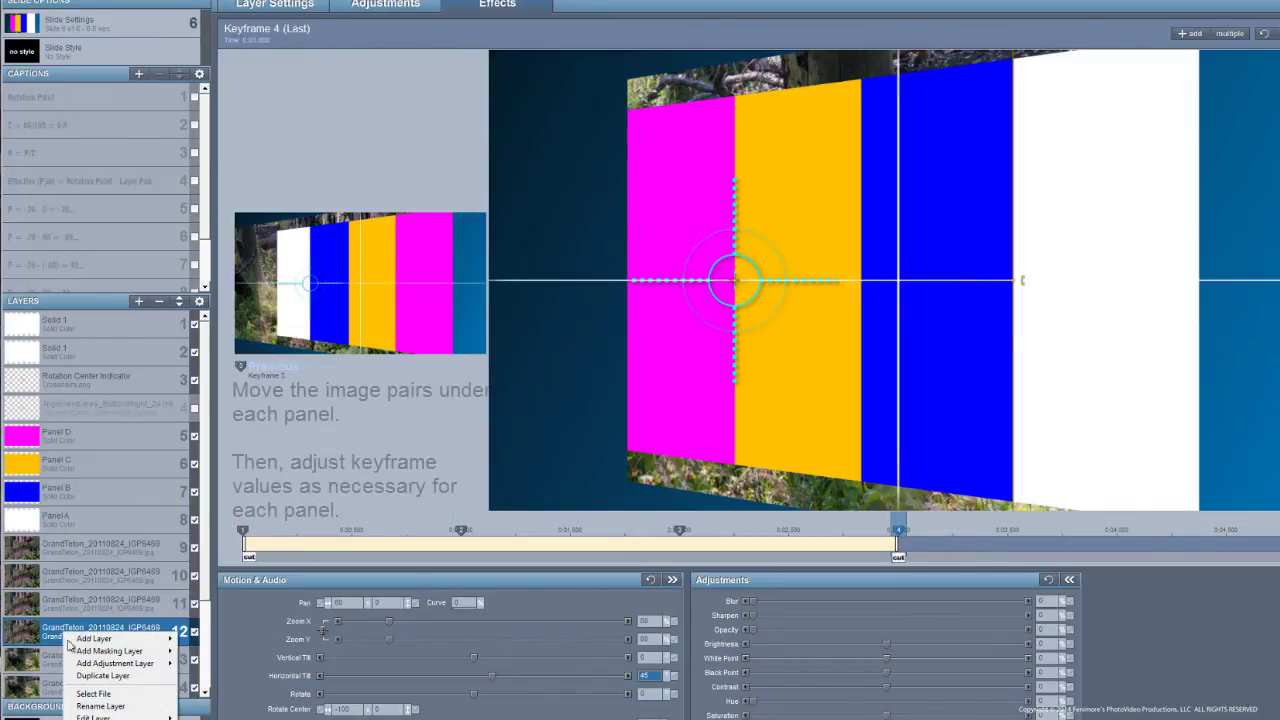
{"action": "left_click", "coordinate": [103, 675]}
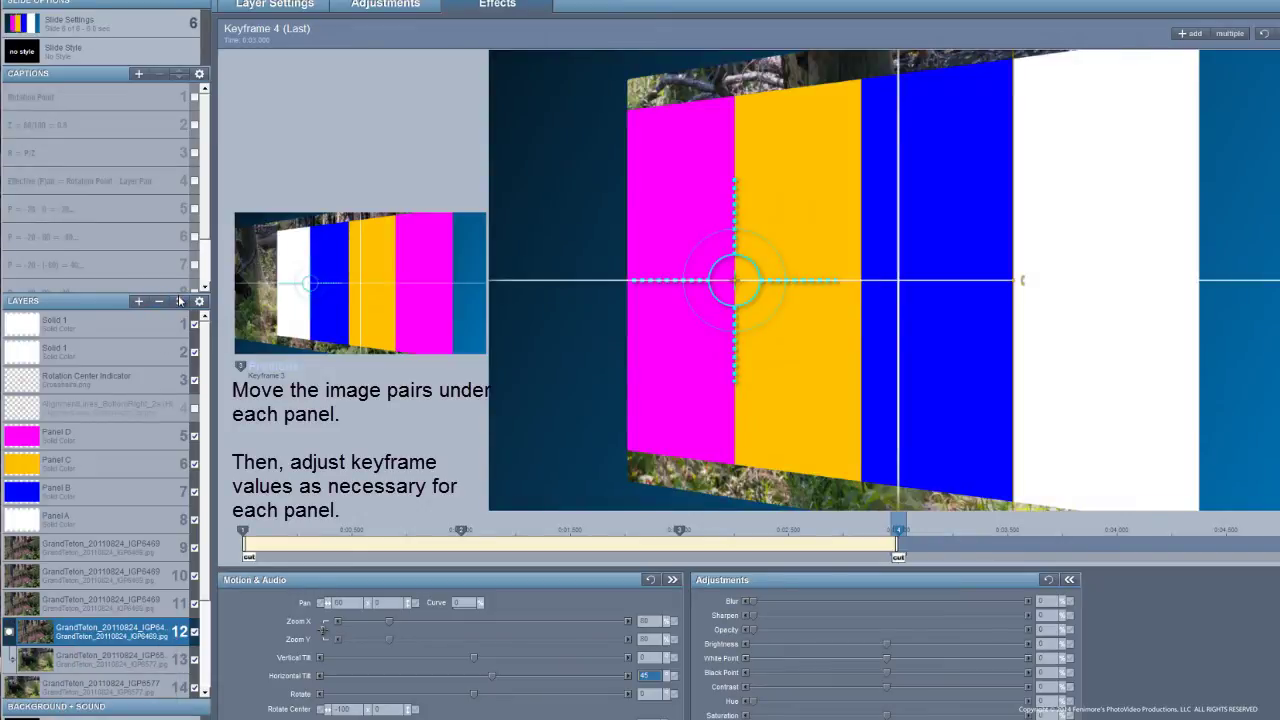
{"action": "left_click", "coordinate": [180, 301]}
{"action": "left_click", "coordinate": [180, 301]}
{"action": "left_click", "coordinate": [180, 301]}
{"action": "left_click", "coordinate": [180, 301]}
{"action": "left_click", "coordinate": [180, 301]}
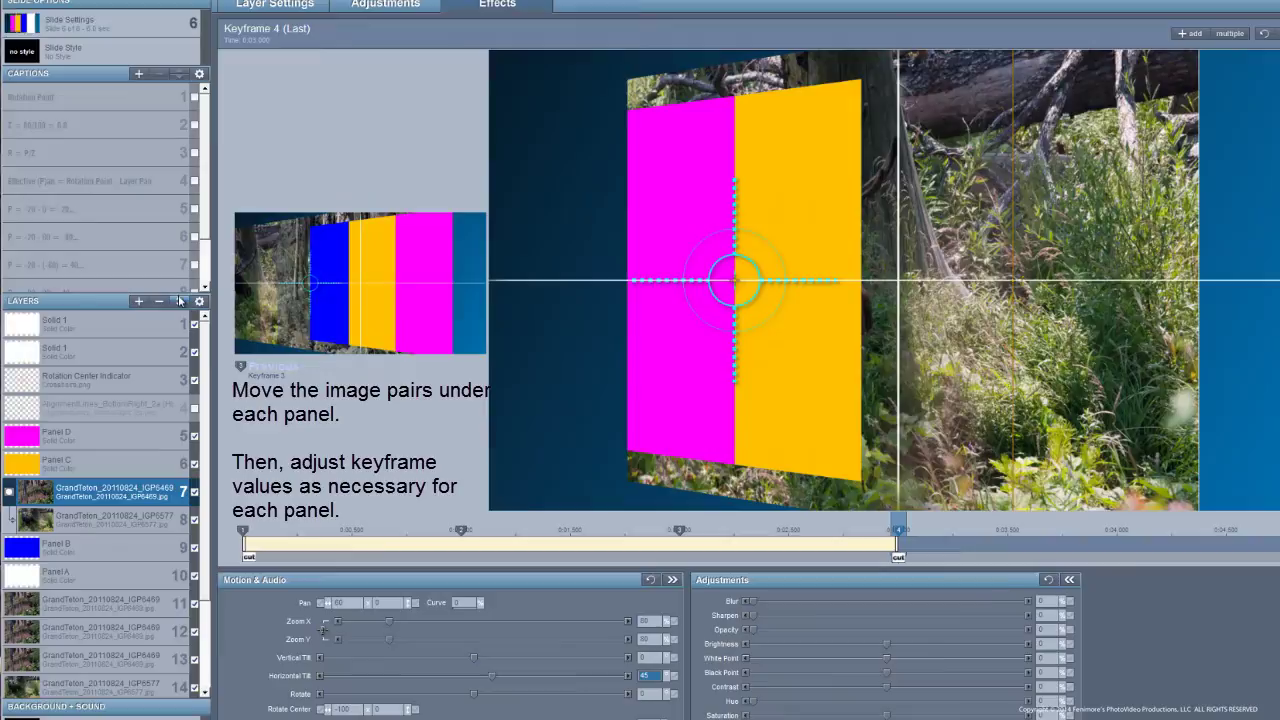
{"action": "left_click", "coordinate": [180, 301]}
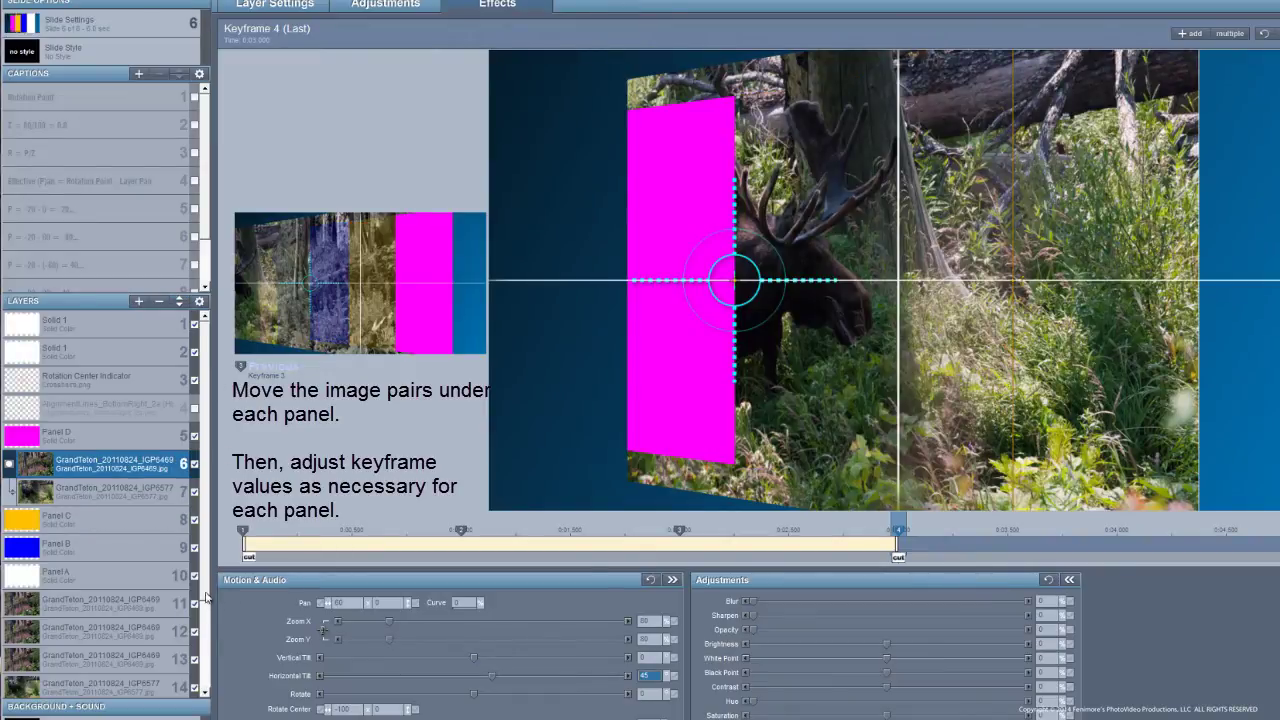
{"action": "left_click_drag", "start_coordinate": [205, 597], "coordinate": [212, 637]}
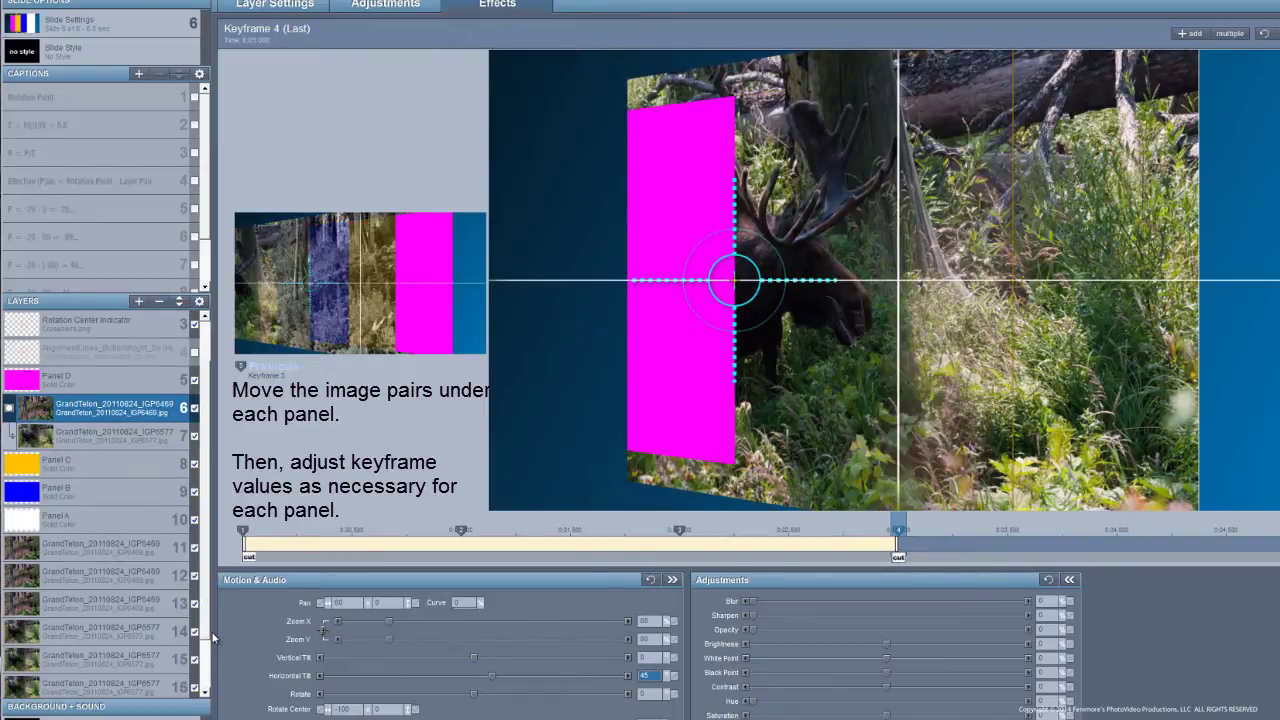
Move the second photo pair up under yellow Panel C
{"action": "right_click", "coordinate": [62, 613]}
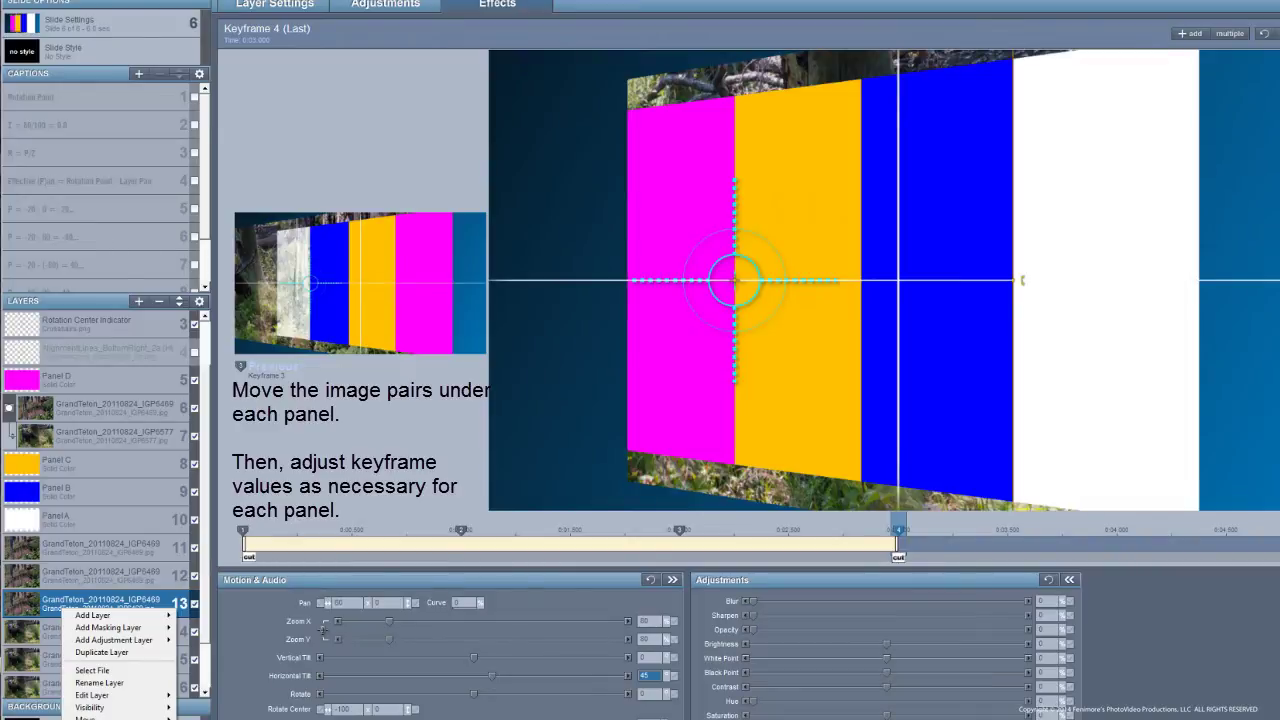
{"action": "key", "text": "Escape"}
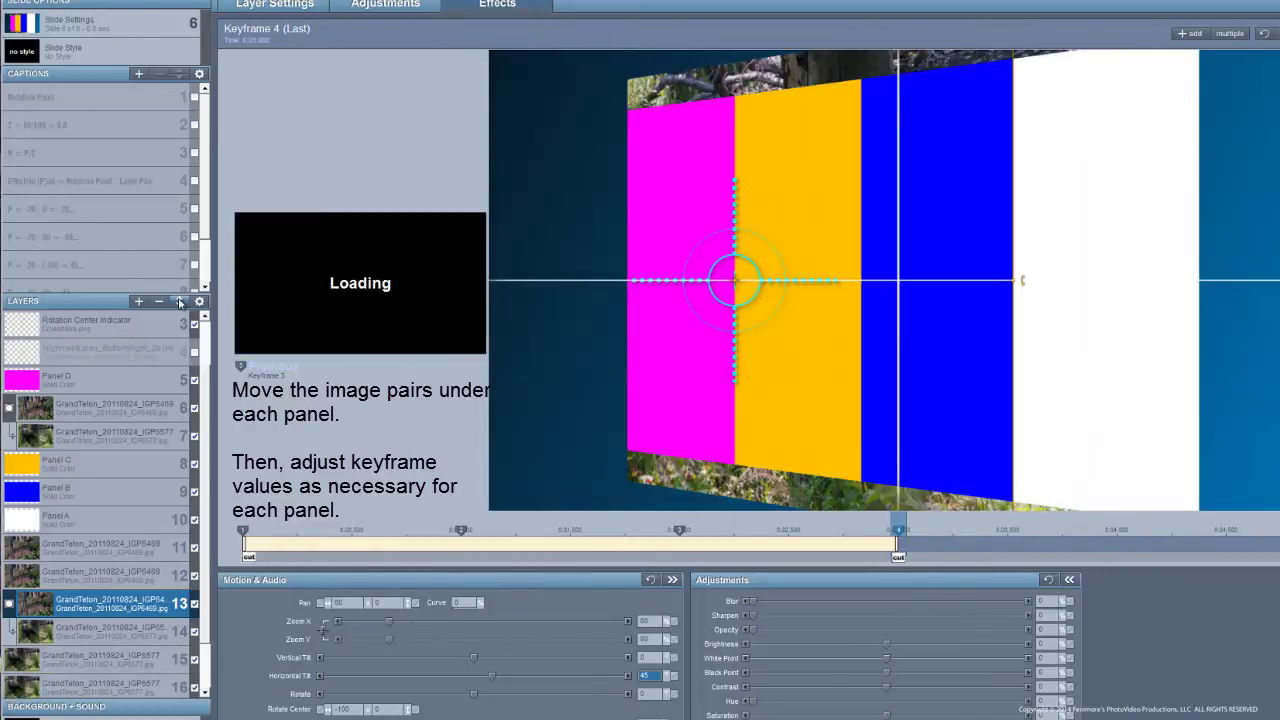
{"action": "left_click", "coordinate": [180, 301]}
{"action": "left_click", "coordinate": [180, 301]}
{"action": "left_click", "coordinate": [179, 301]}
{"action": "left_click", "coordinate": [177, 301]}
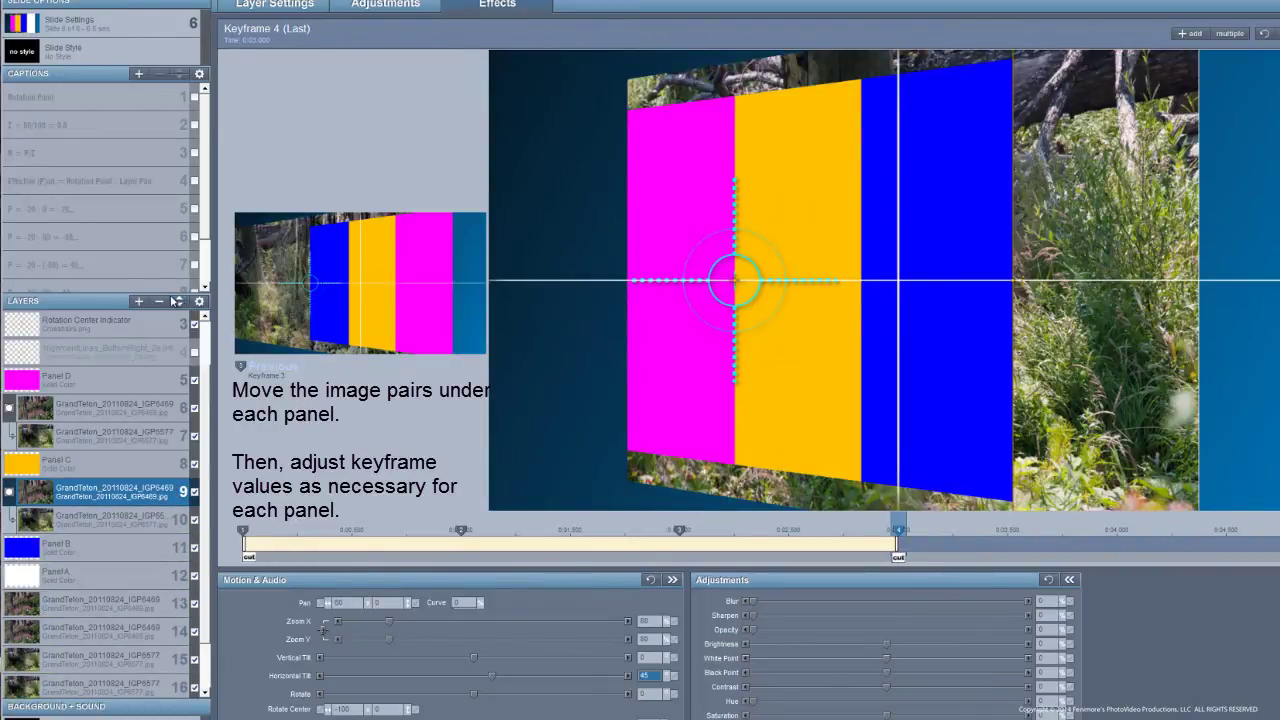
Move the third photo pair up under blue Panel B
{"action": "right_click", "coordinate": [71, 632]}
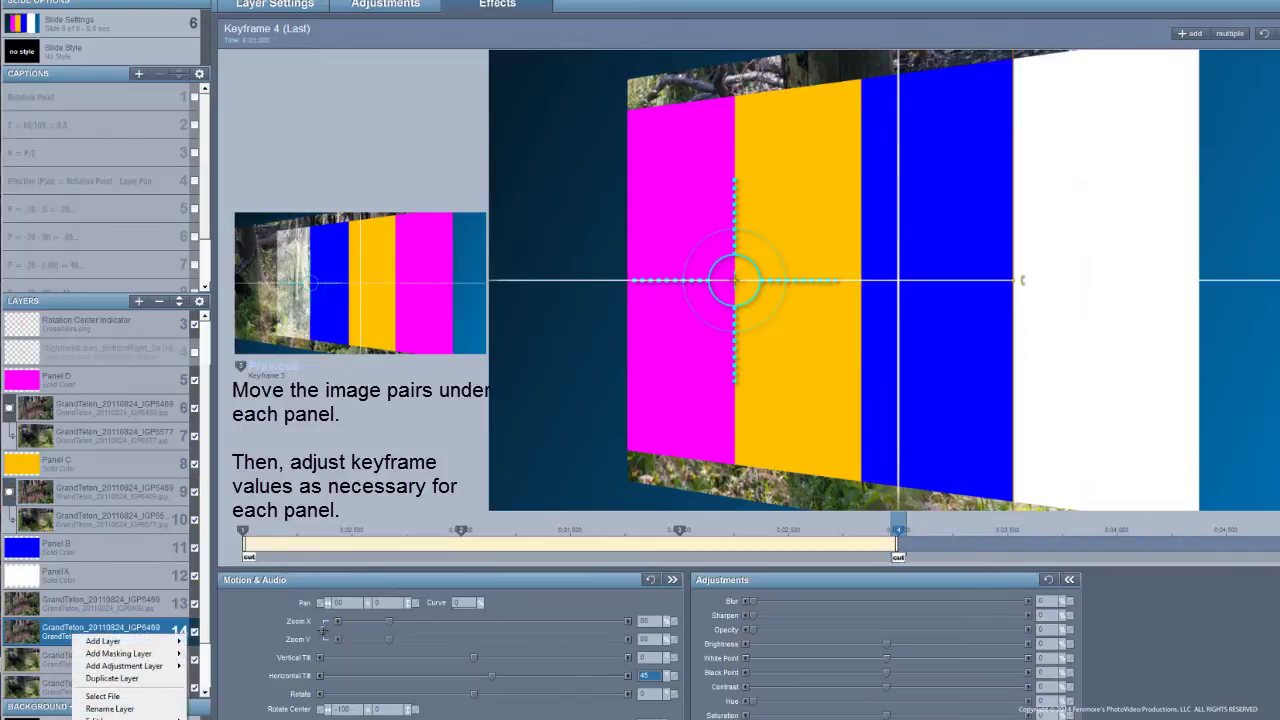
{"action": "key", "text": "Escape"}
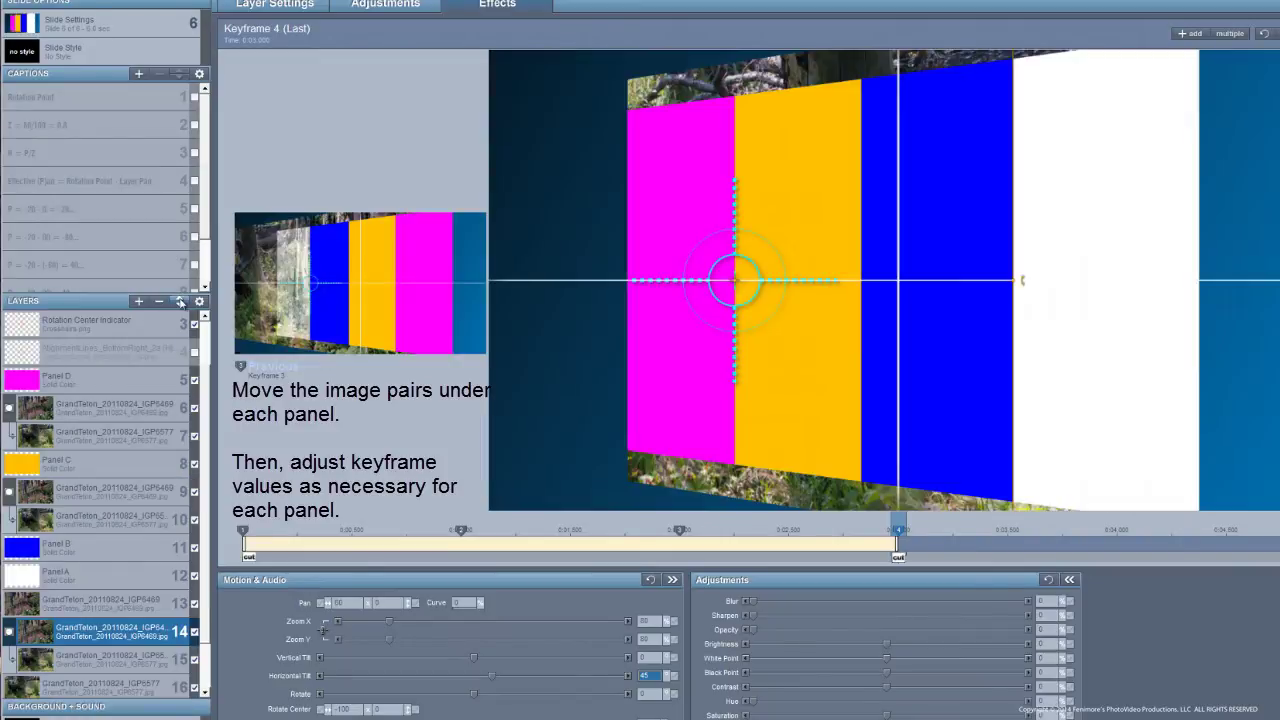
{"action": "left_click", "coordinate": [180, 301]}
{"action": "left_click", "coordinate": [180, 301]}
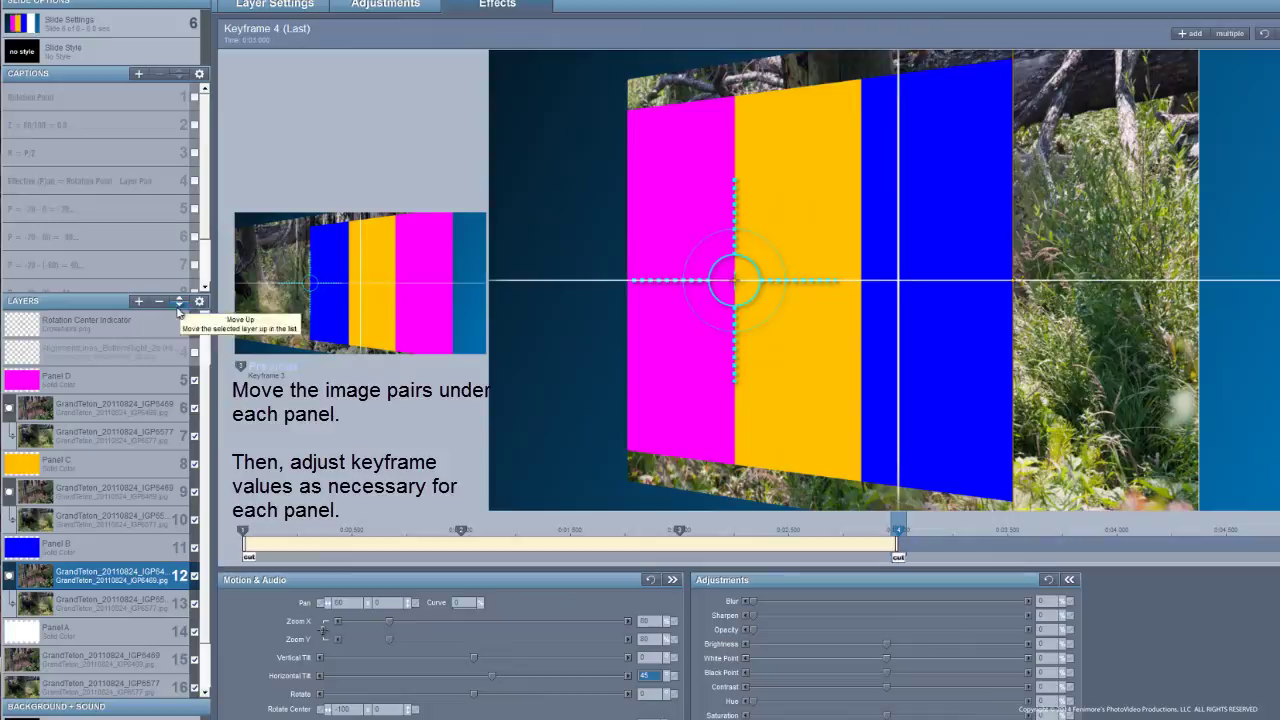
Hide Panels B and C, and stop photo layer 6 acting as a mask
{"action": "left_click", "coordinate": [194, 548]}
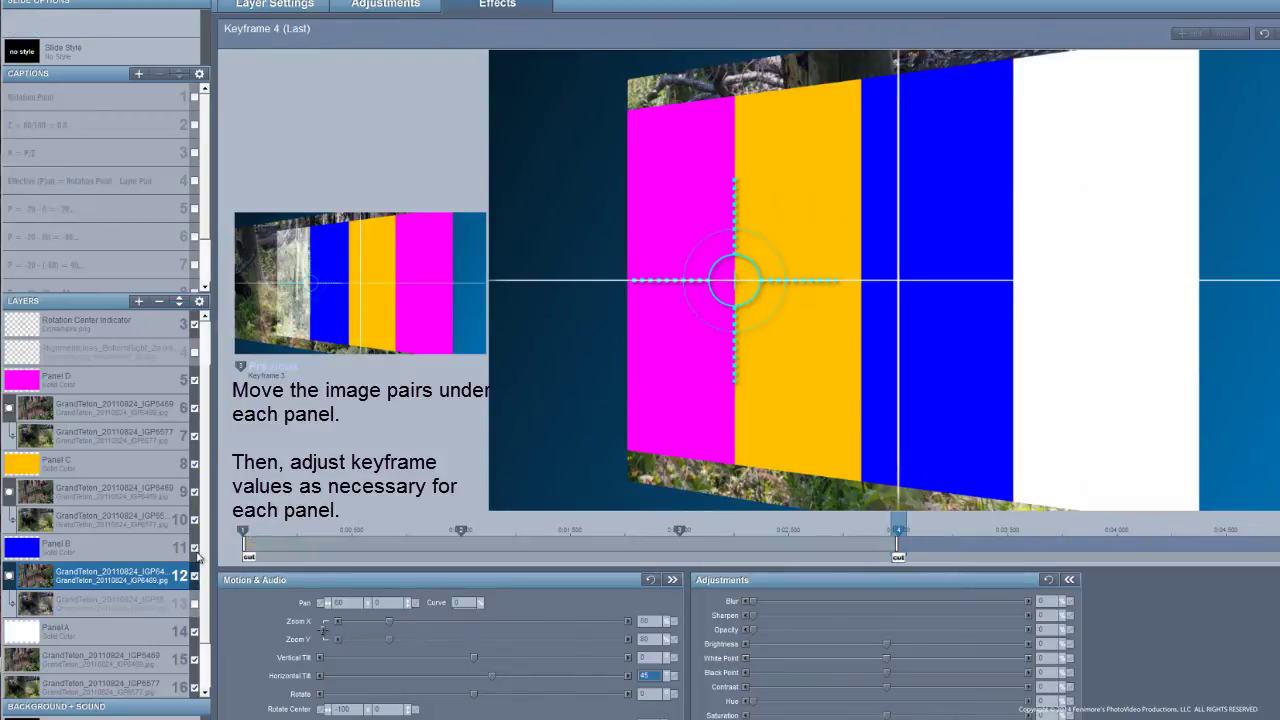
{"action": "left_click", "coordinate": [194, 464]}
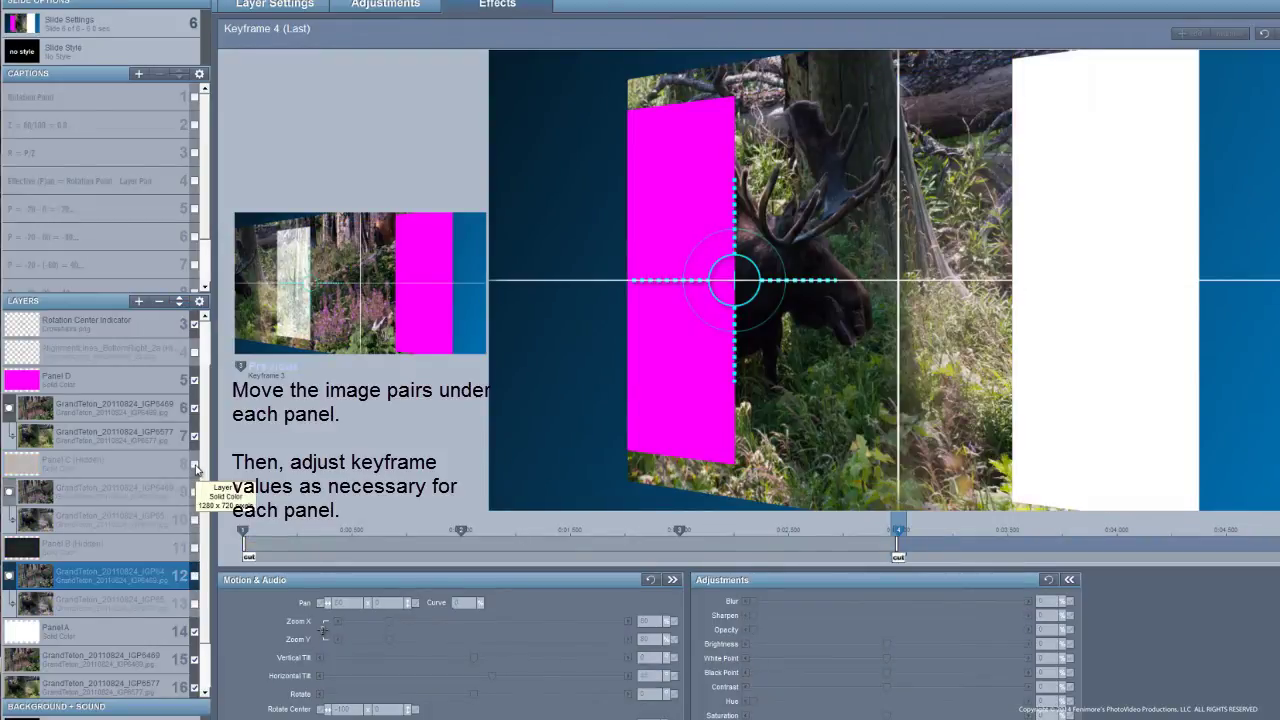
{"action": "right_click", "coordinate": [47, 628]}
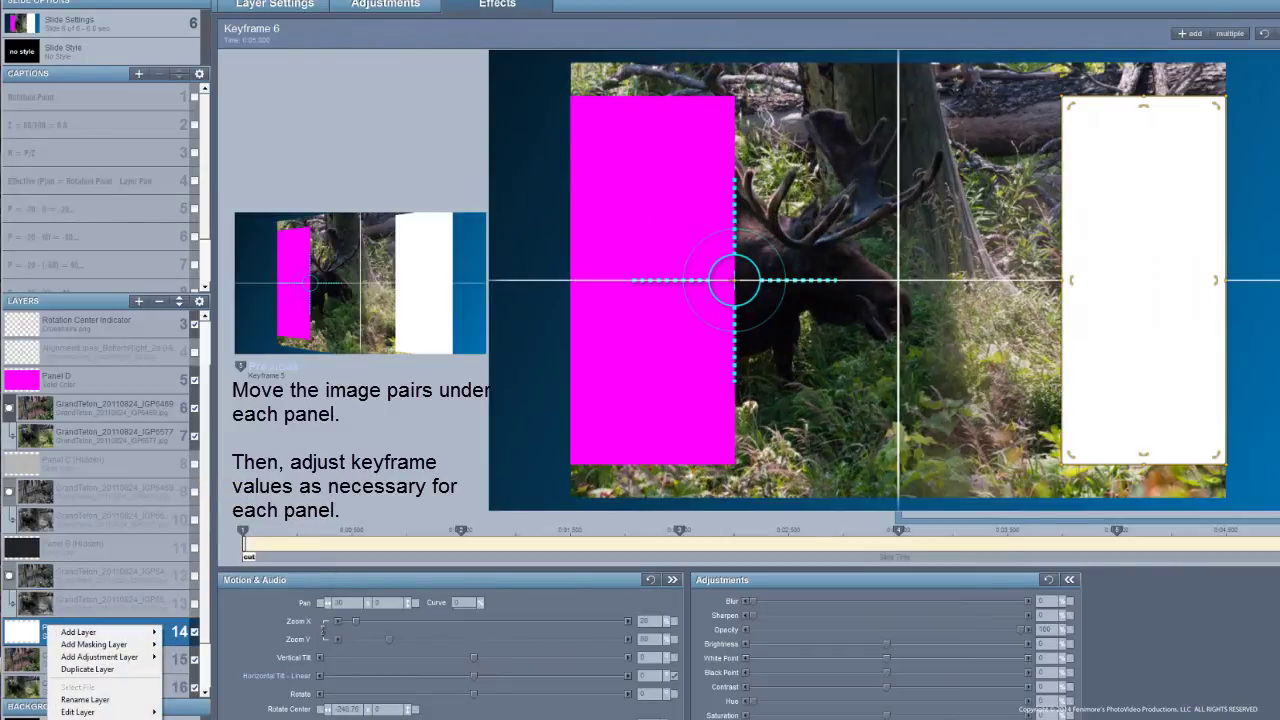
{"action": "key", "text": "Escape"}
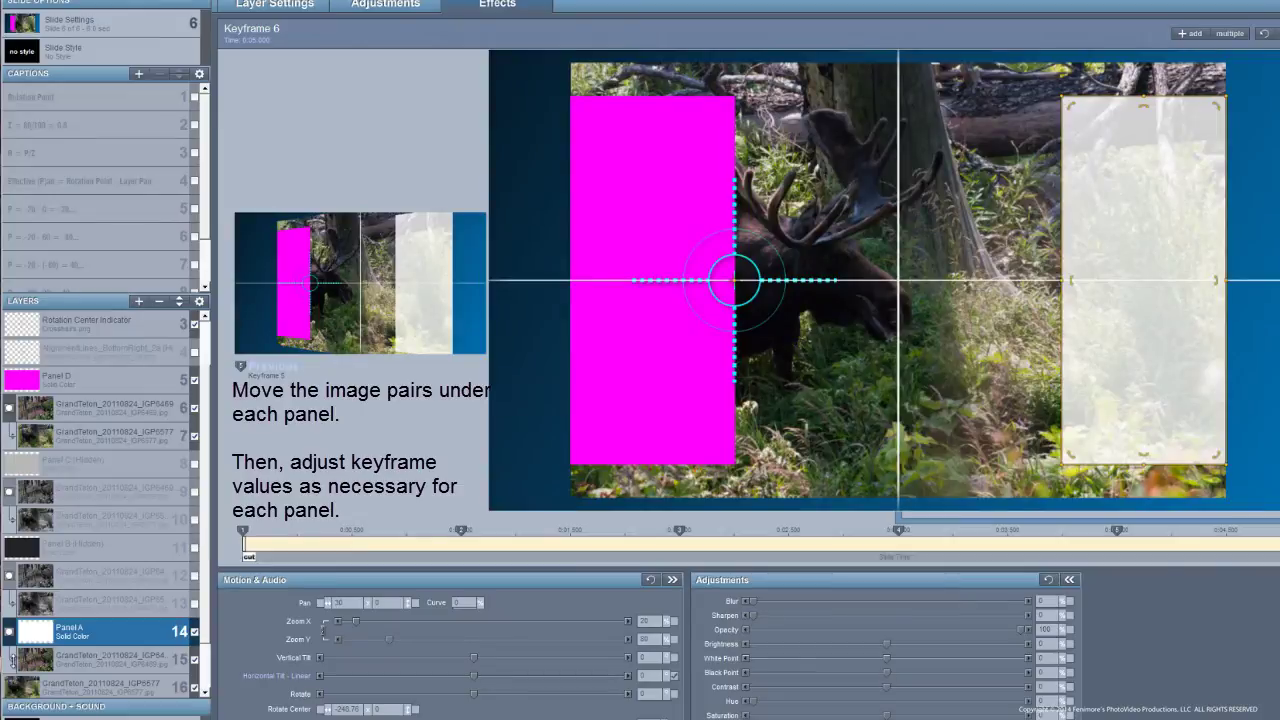
{"action": "left_click", "coordinate": [100, 686]}
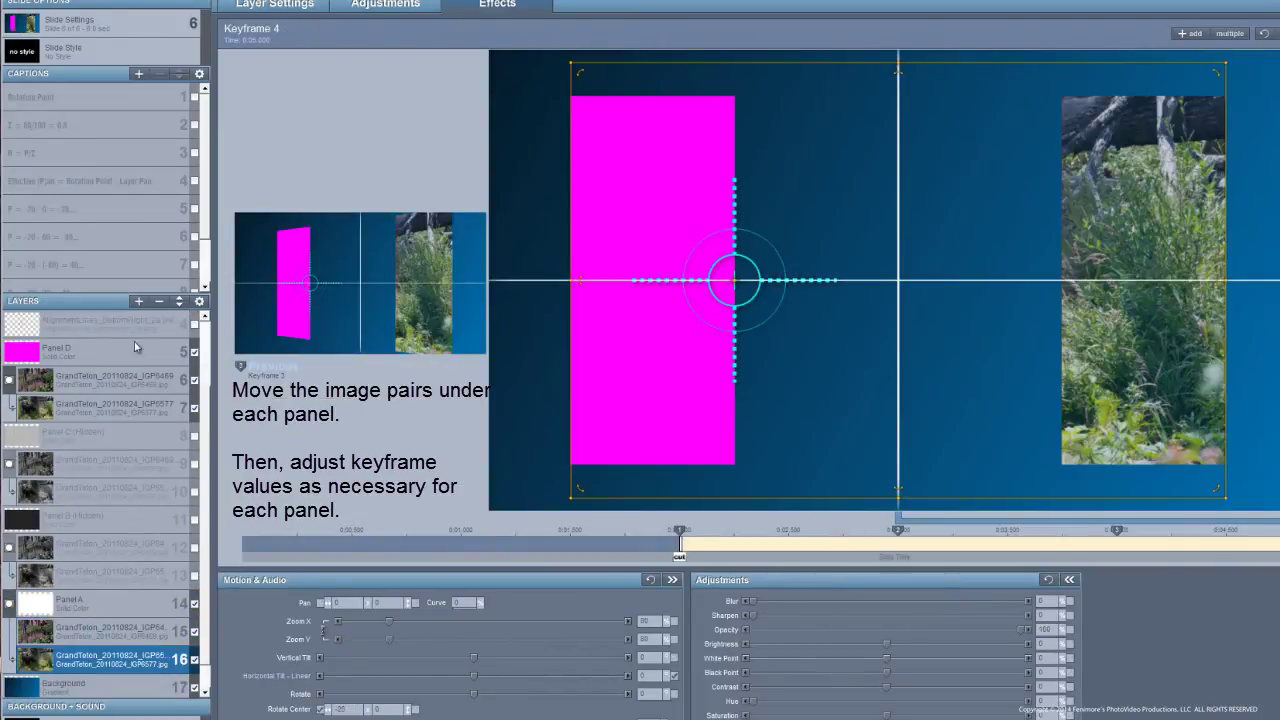
{"action": "right_click", "coordinate": [100, 378]}
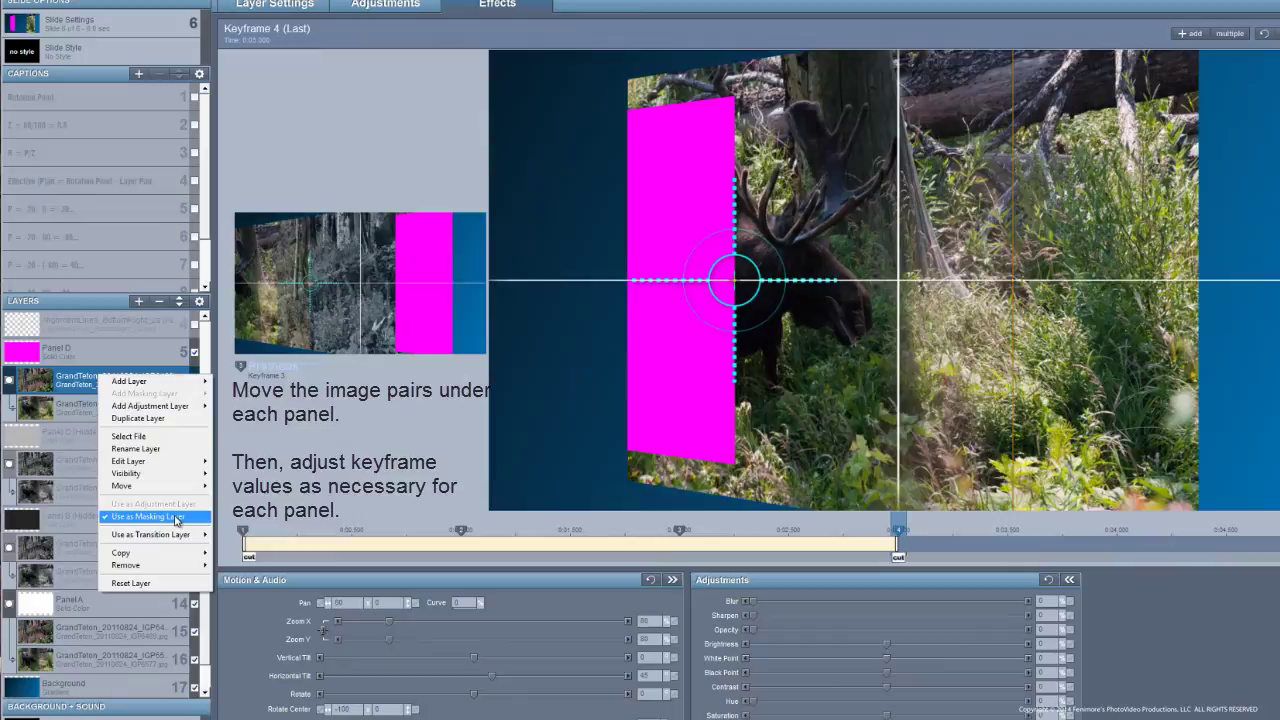
{"action": "left_click", "coordinate": [157, 503]}
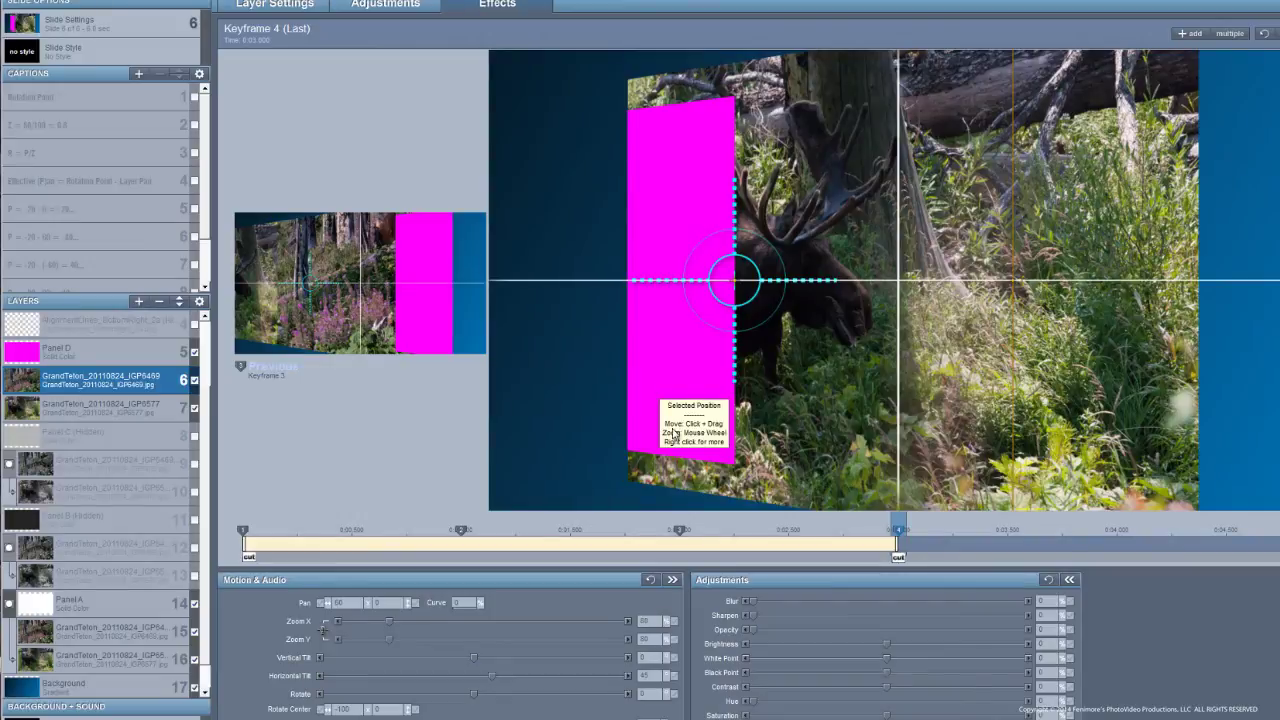
At the first photo's last keyframe, enter pan -80 and rotation centre 50
{"action": "left_click", "coordinate": [679, 530]}
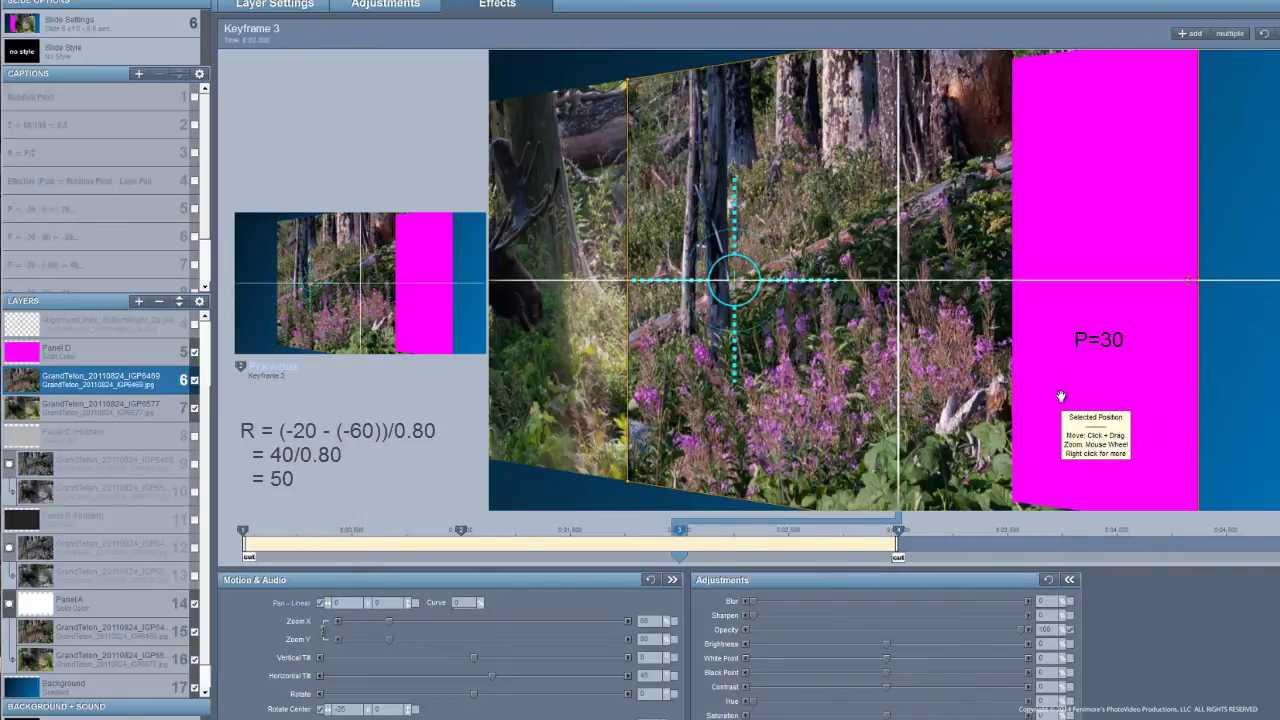
{"action": "left_click", "coordinate": [898, 530]}
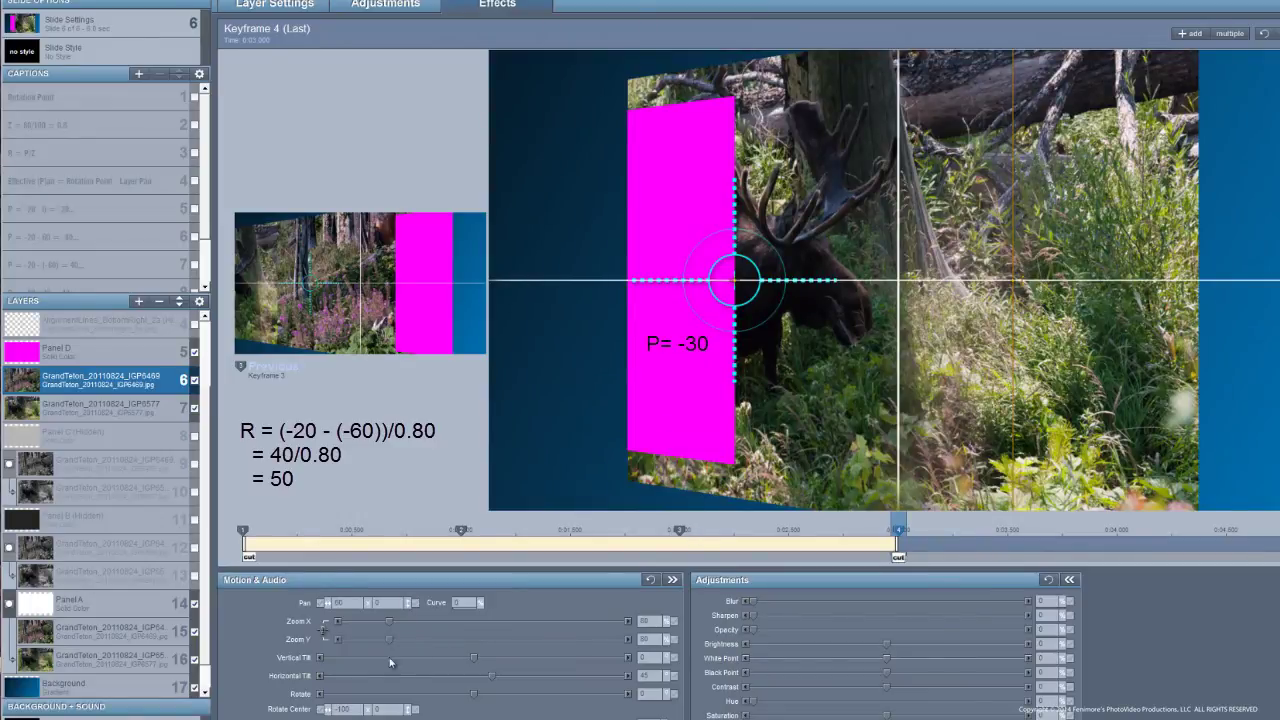
{"action": "double_click", "coordinate": [335, 603]}
{"action": "type", "text": "-80"}
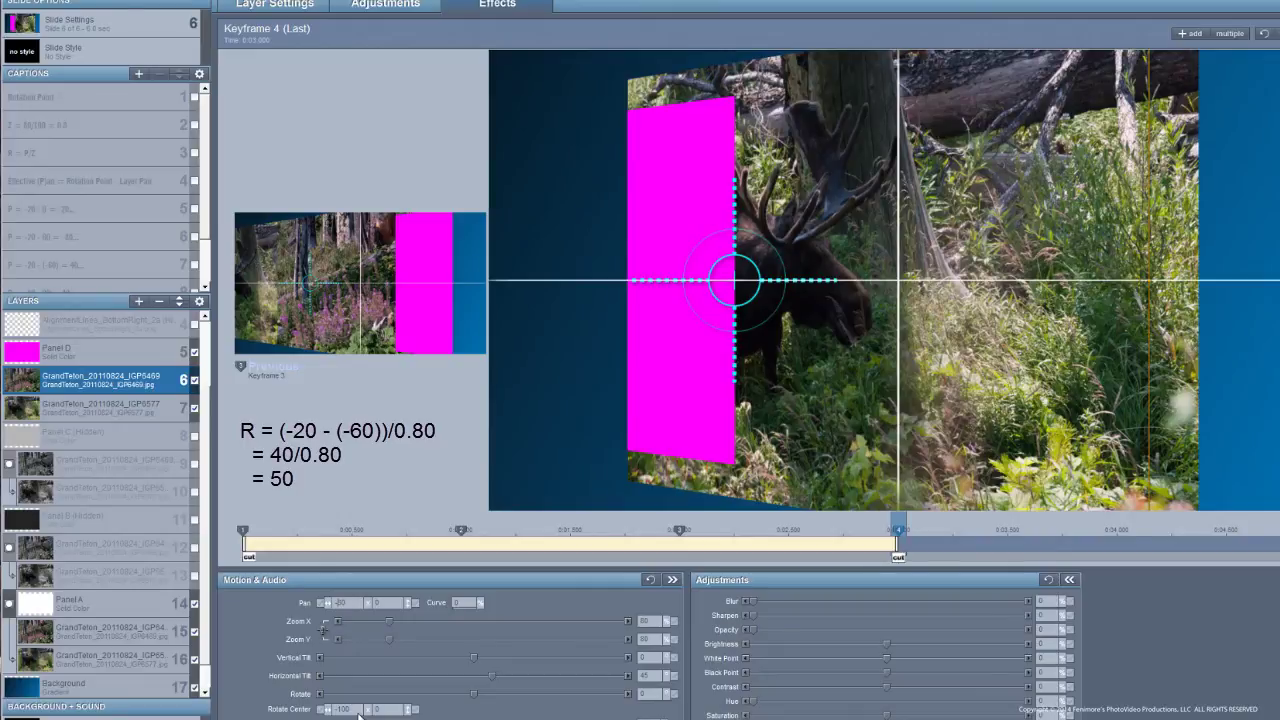
{"action": "type", "text": "50"}
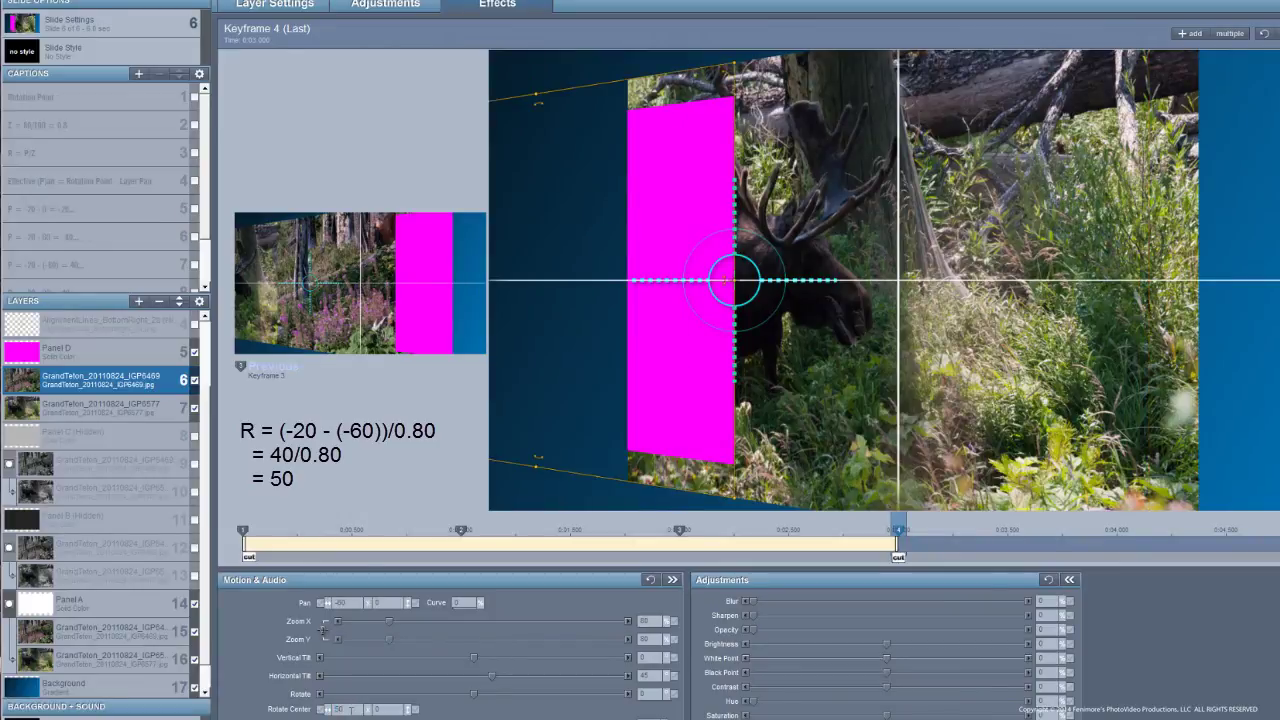
Give the second photo pan 60 and rotation centre -100 at its first keyframe
{"action": "left_click", "coordinate": [92, 410]}
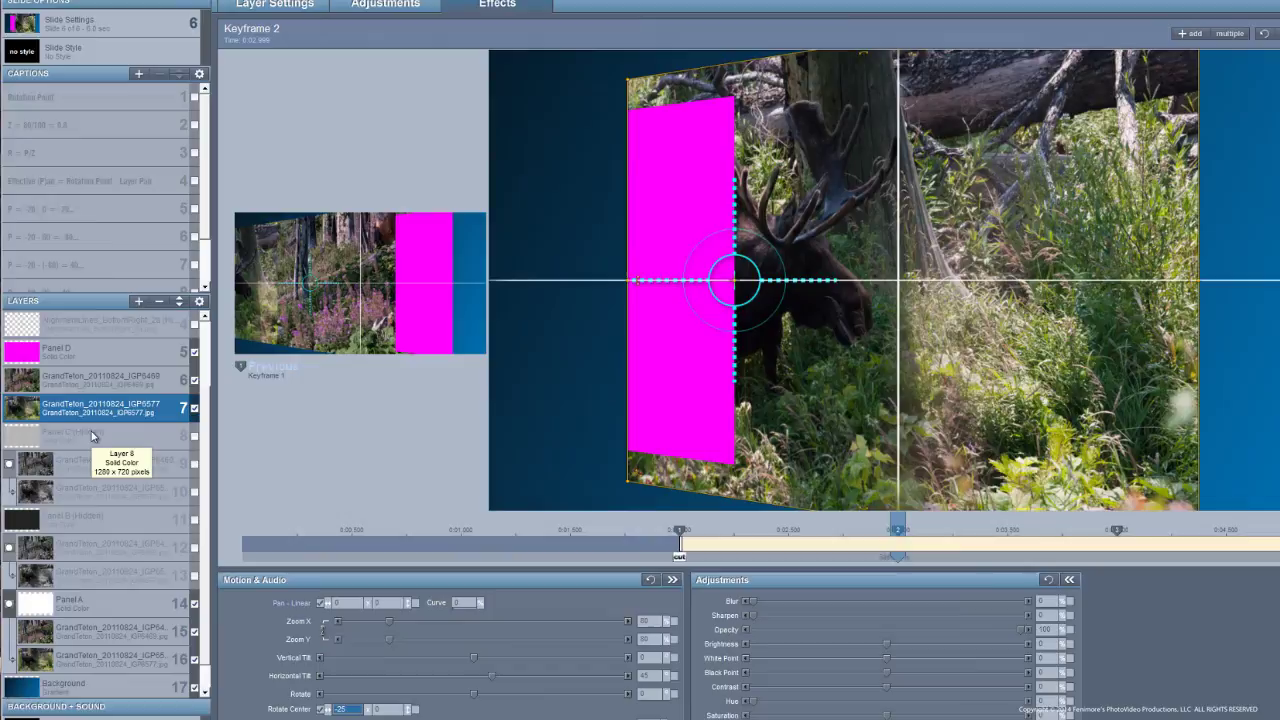
{"action": "left_click", "coordinate": [681, 530]}
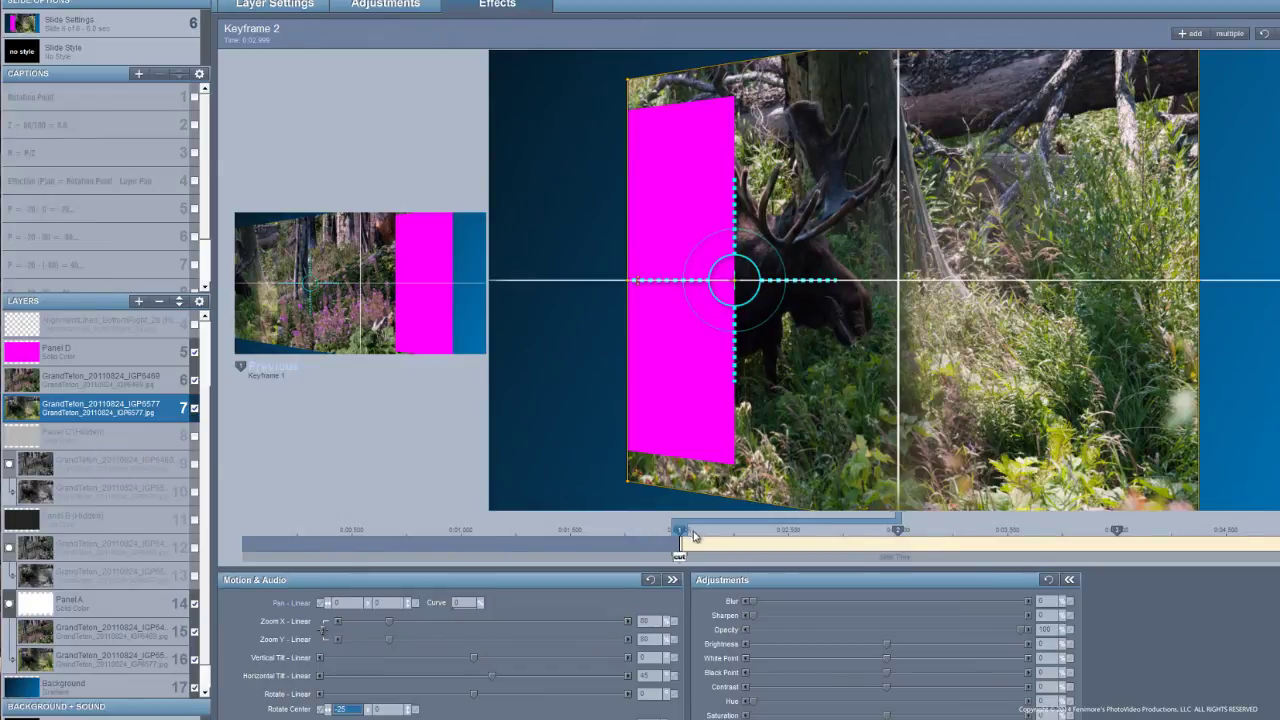
{"action": "left_click", "coordinate": [342, 604]}
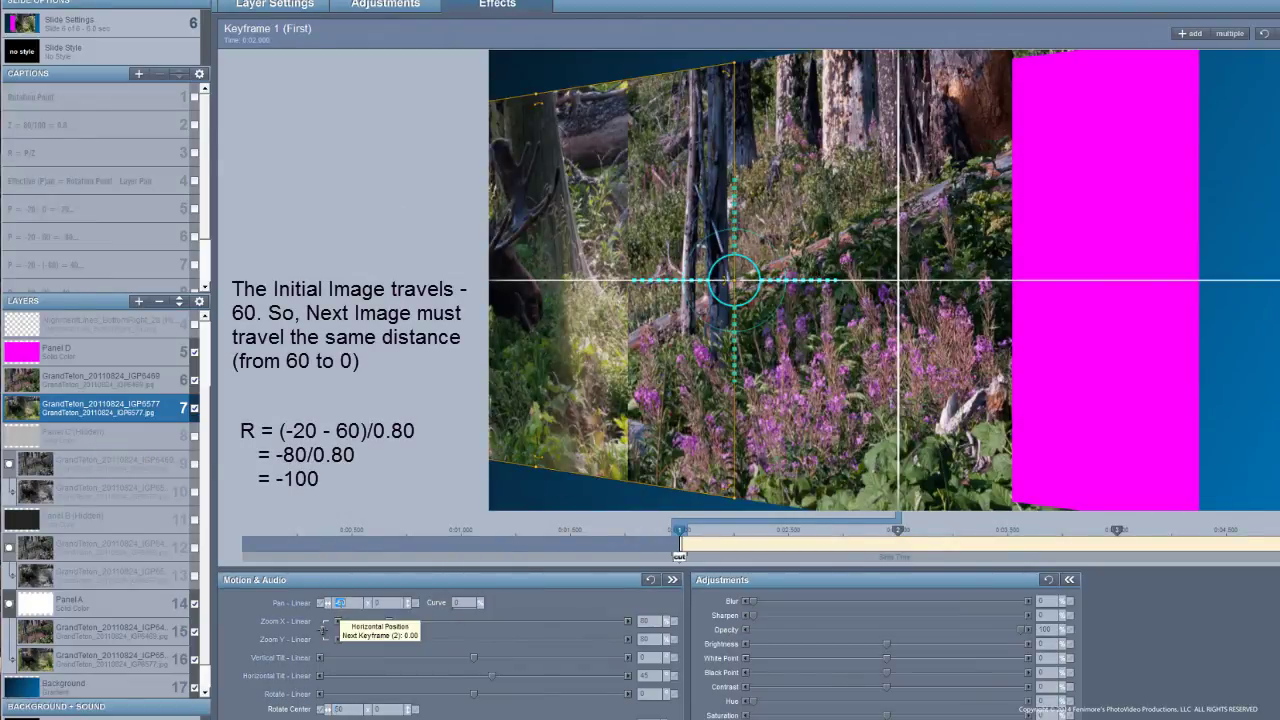
{"action": "type", "text": "60"}
{"action": "key", "text": "Return"}
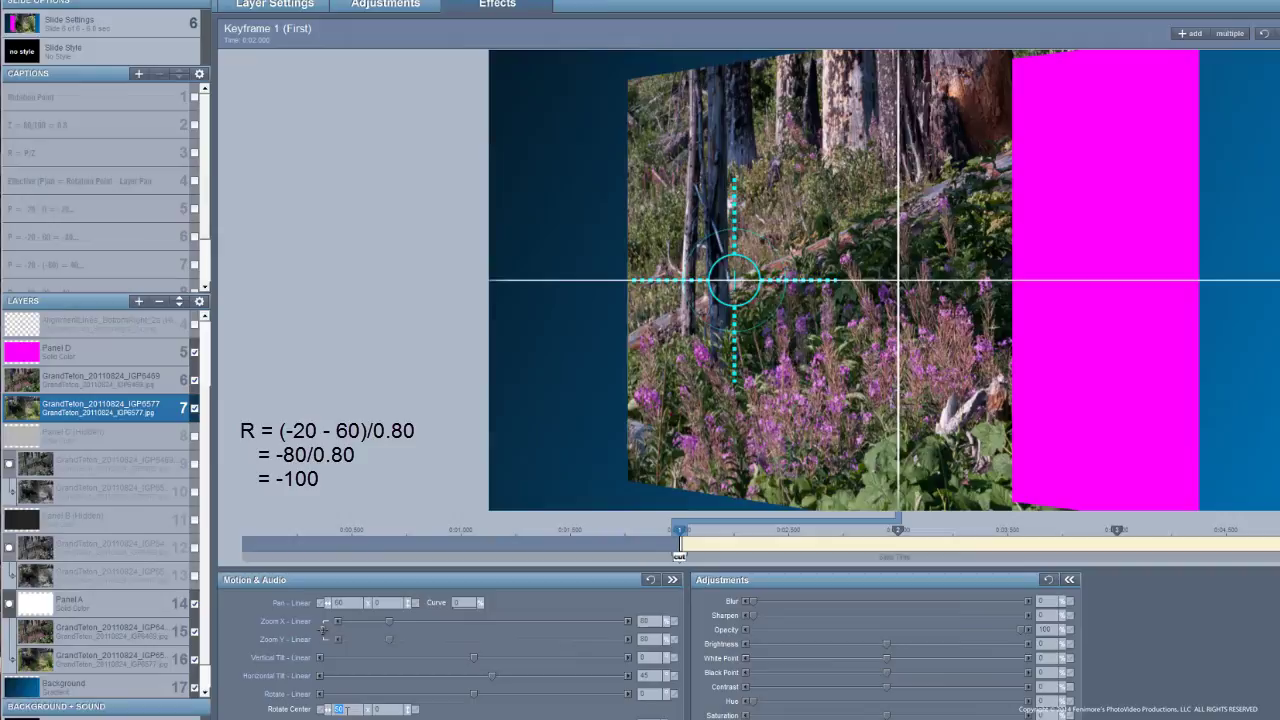
{"action": "type", "text": "-100"}
{"action": "key", "text": "Return"}
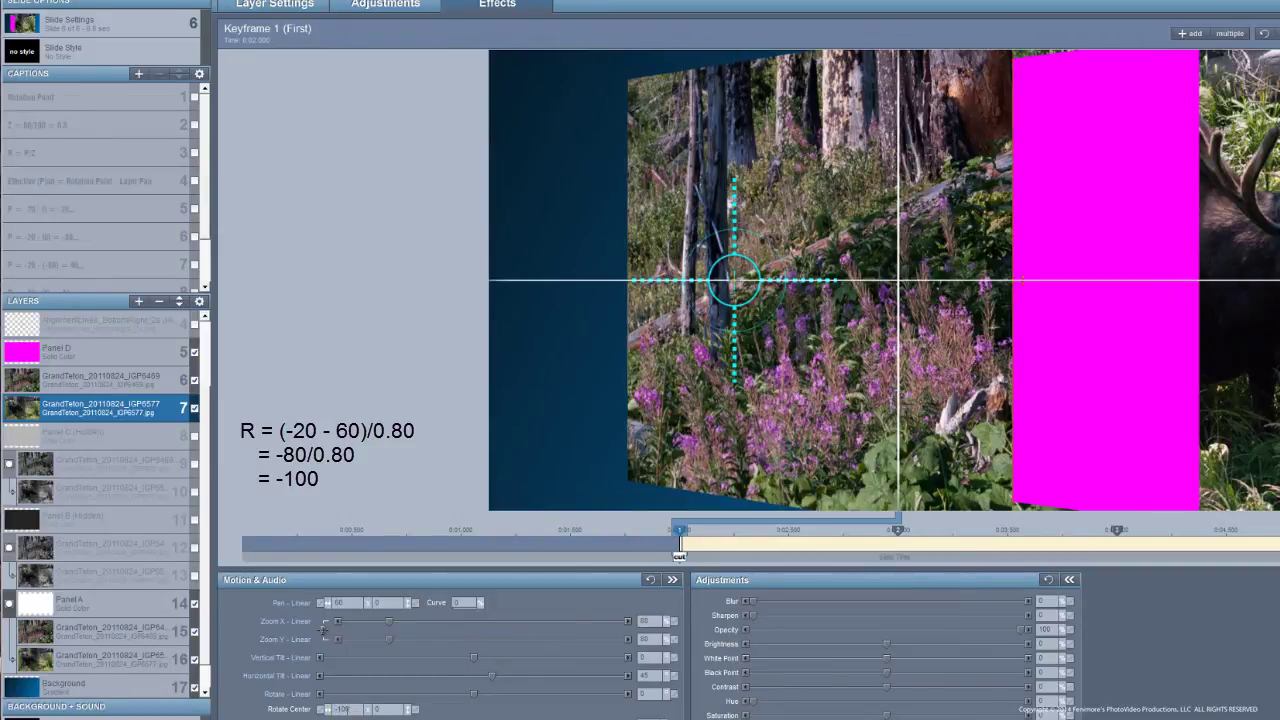
Set magenta Panel D as a masking layer over photo layers 6 and 7, then scrub their motion
{"action": "left_click", "coordinate": [30, 352]}
{"action": "right_click", "coordinate": [60, 345]}
{"action": "left_click", "coordinate": [88, 481]}
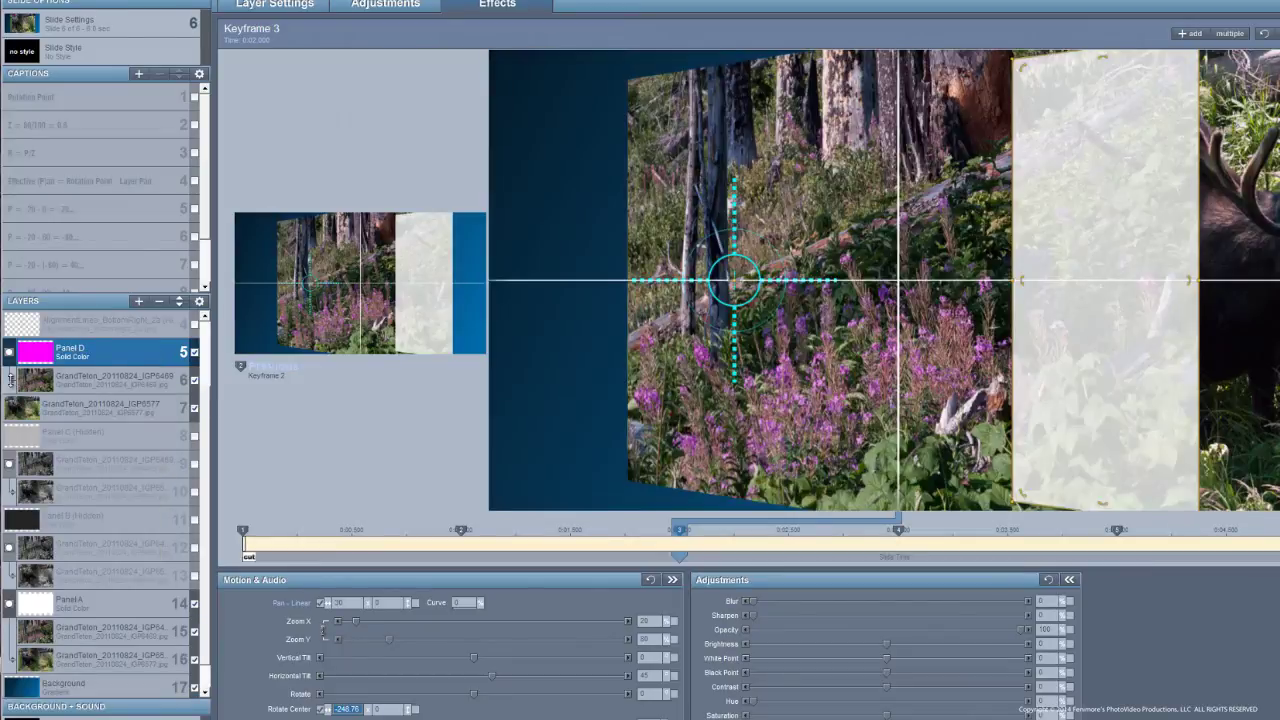
{"action": "left_click", "coordinate": [12, 383]}
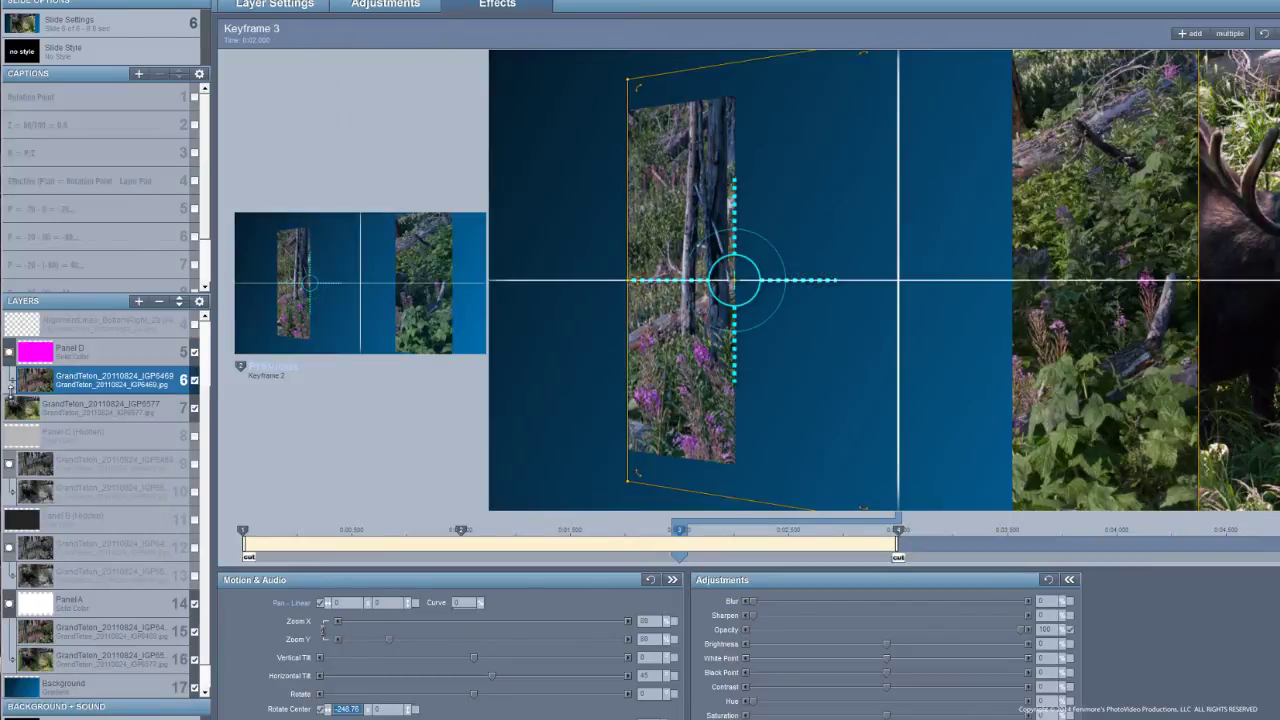
{"action": "left_click", "coordinate": [14, 405]}
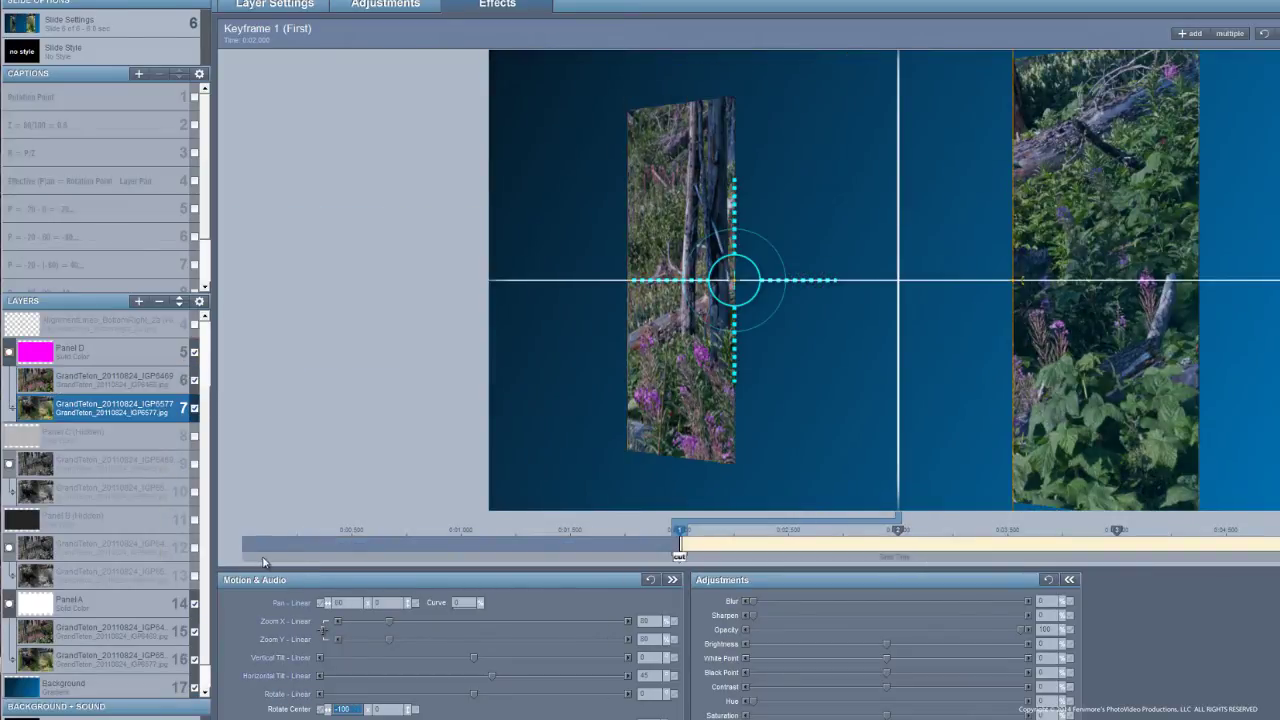
{"action": "left_click_drag", "start_coordinate": [265, 563], "coordinate": [1279, 566]}
Show Panel B and set layer 12's last keyframe to pan -20 with rotate centre -50
{"action": "left_click", "coordinate": [194, 521]}
{"action": "right_click", "coordinate": [140, 544]}
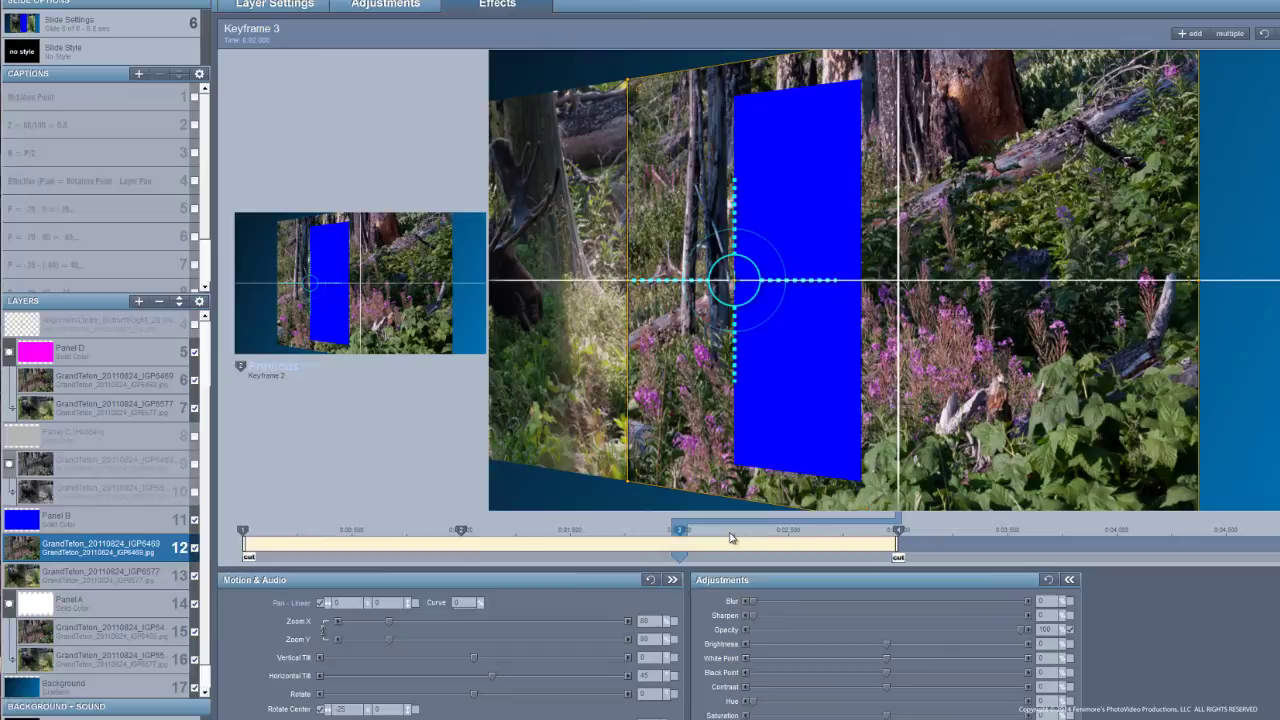
{"action": "left_click", "coordinate": [884, 537]}
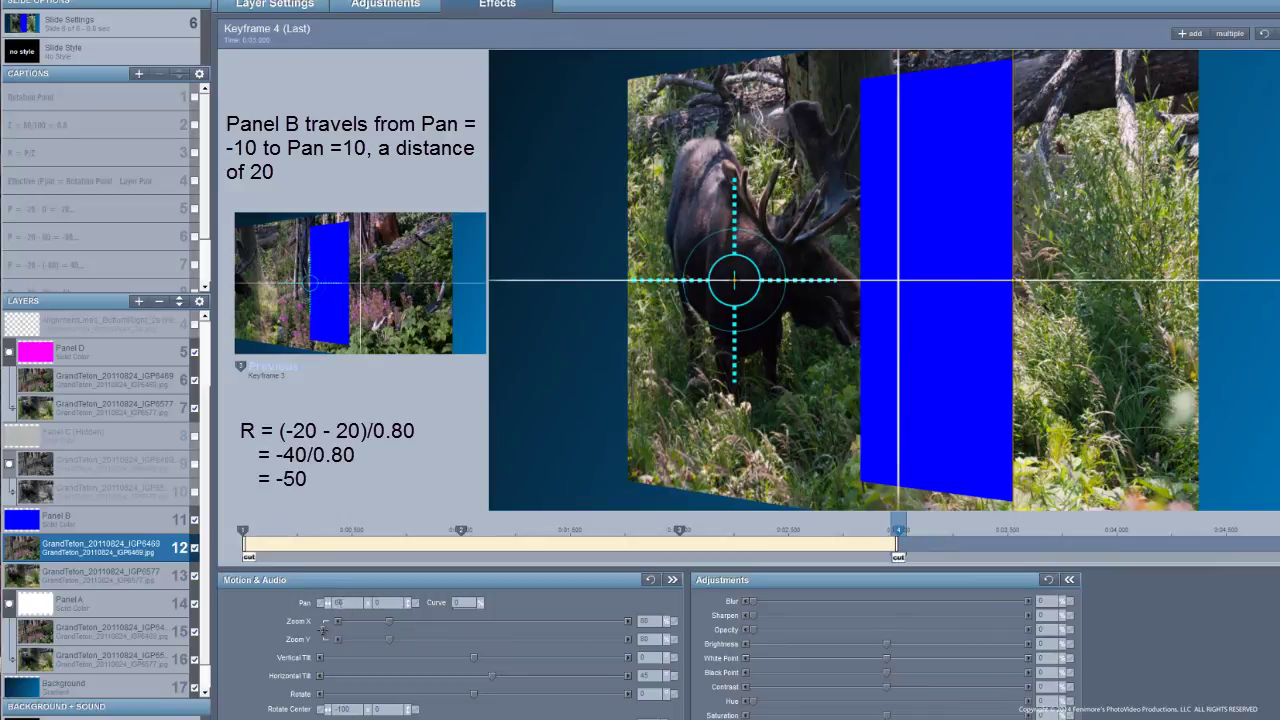
{"action": "type", "text": "-20"}
{"action": "key", "text": "Return"}
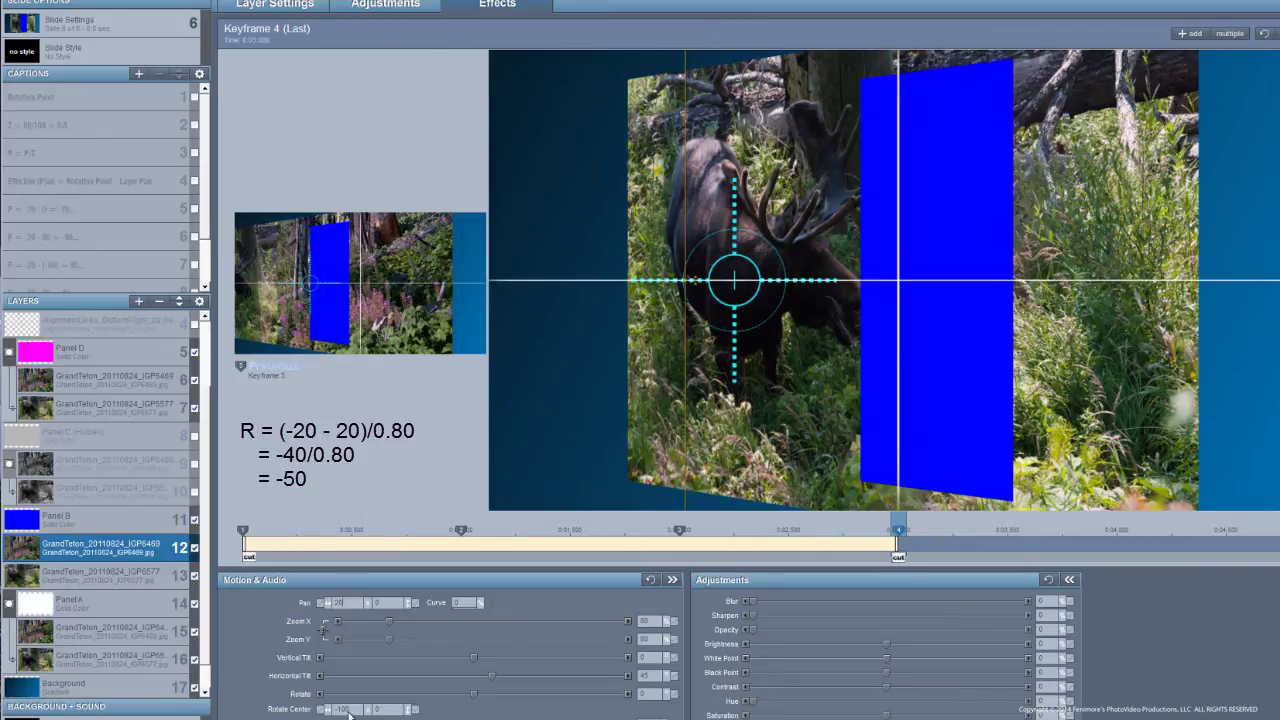
{"action": "left_click", "coordinate": [346, 710]}
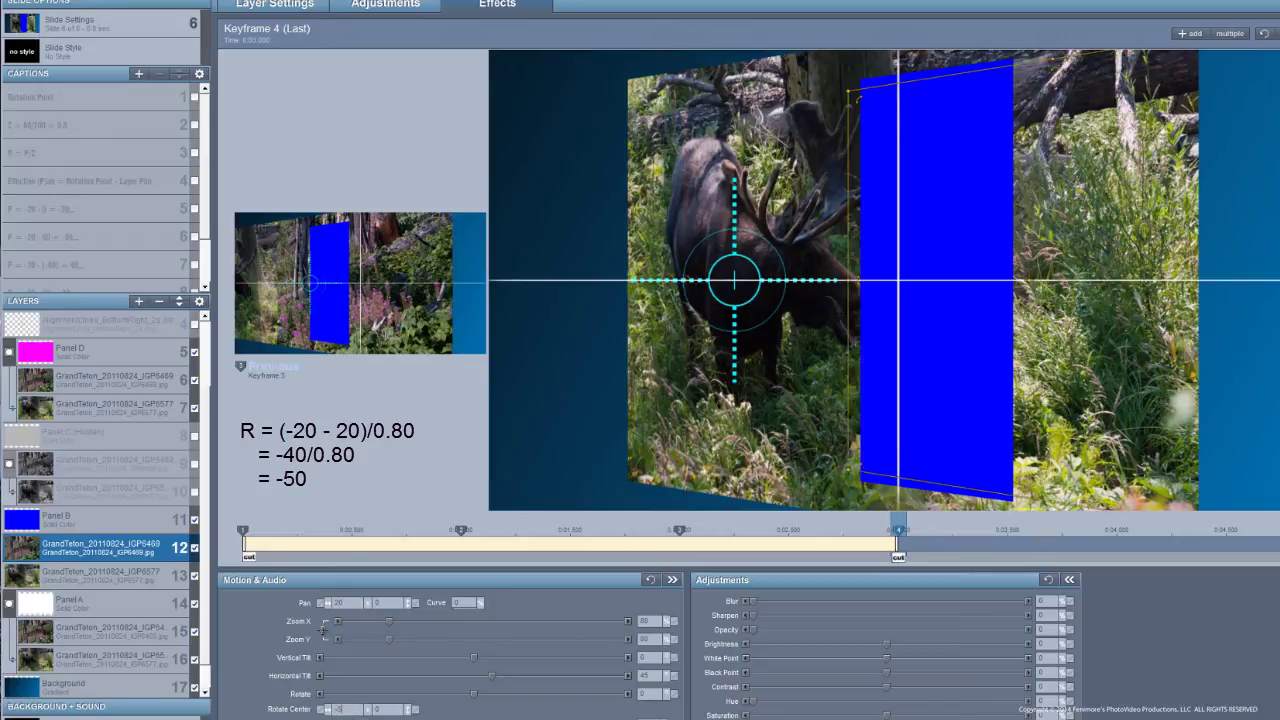
{"action": "type", "text": "0"}
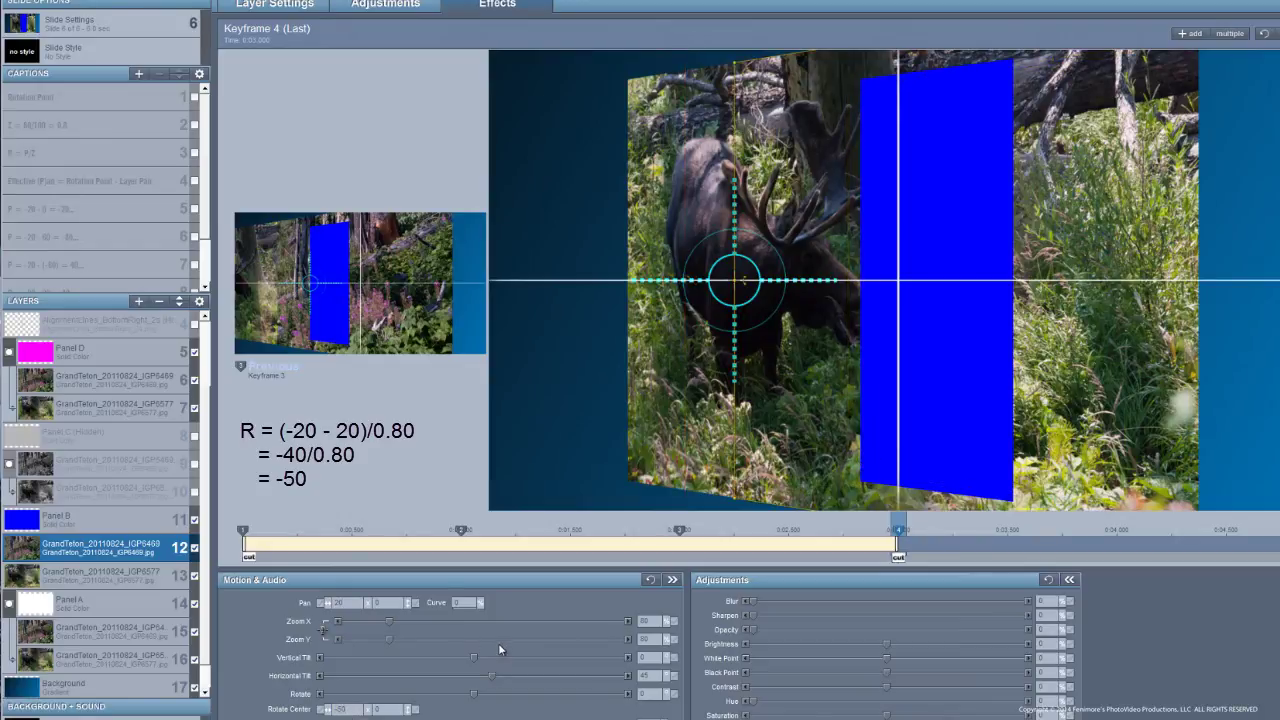
Set layer 13's first keyframe to pan -20 with rotate centre 0
{"action": "left_click", "coordinate": [150, 577]}
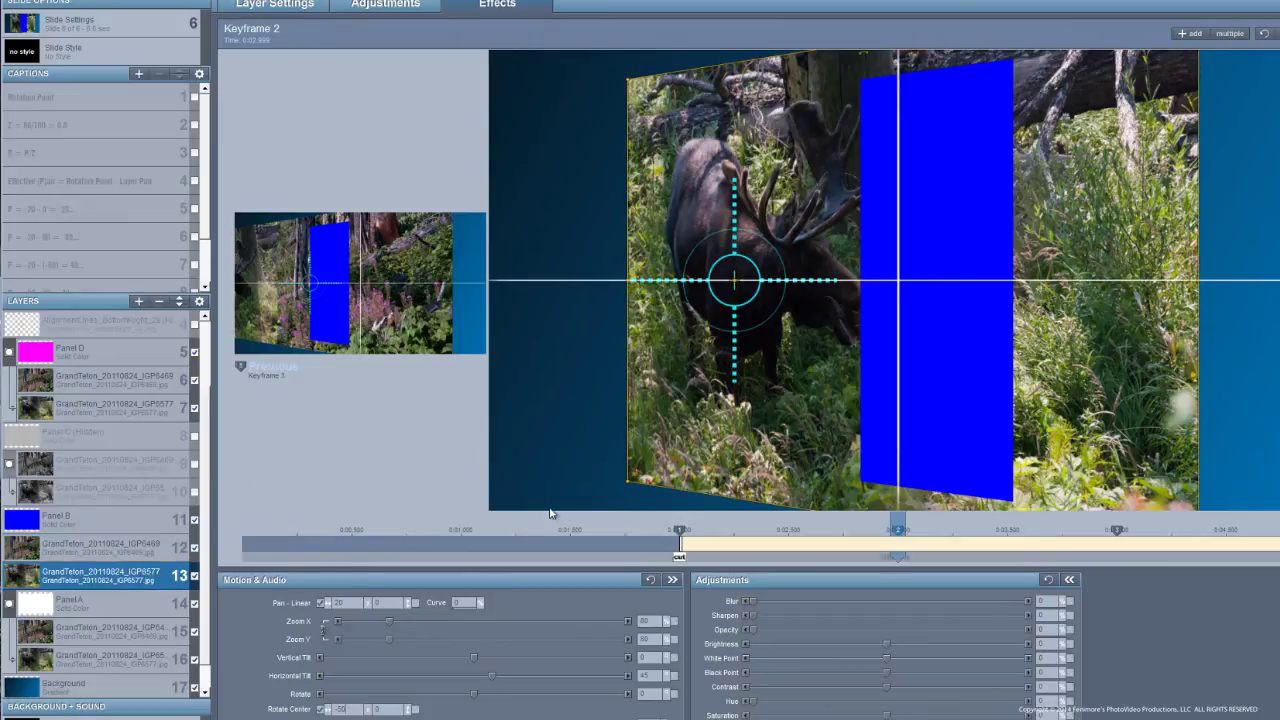
{"action": "left_click", "coordinate": [680, 530]}
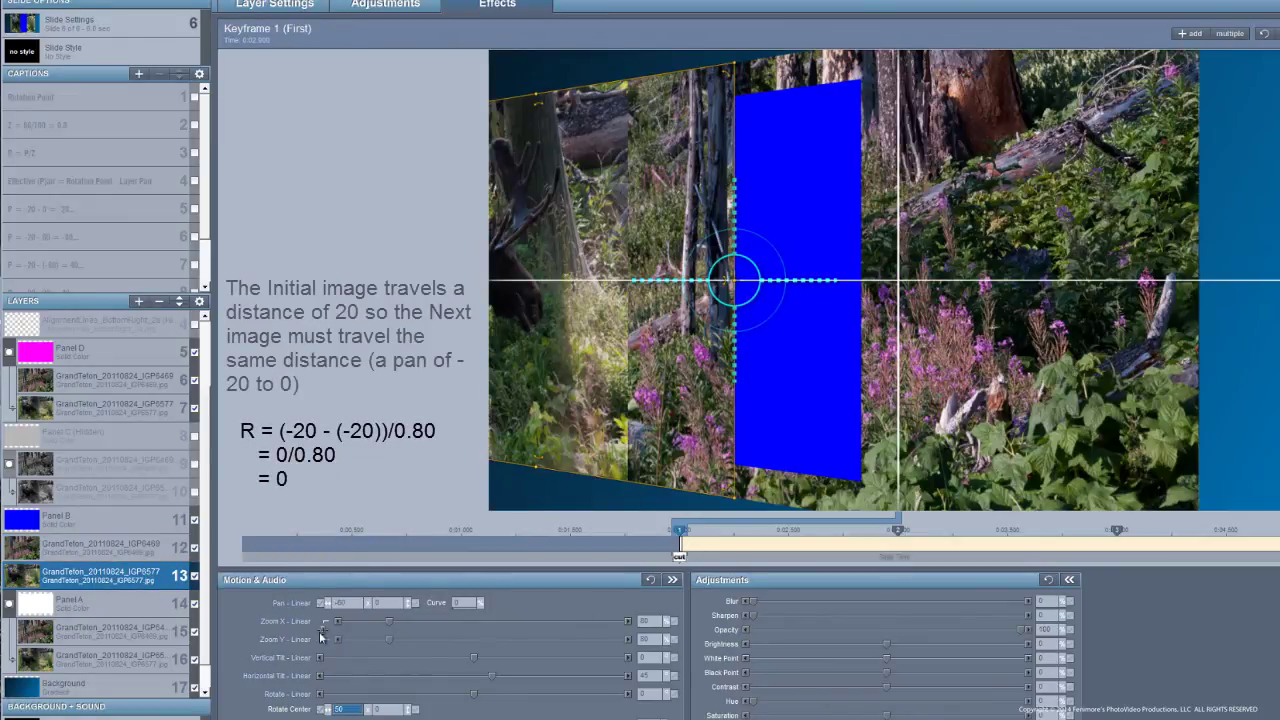
{"action": "key", "text": "Tab"}
{"action": "type", "text": "-20"}
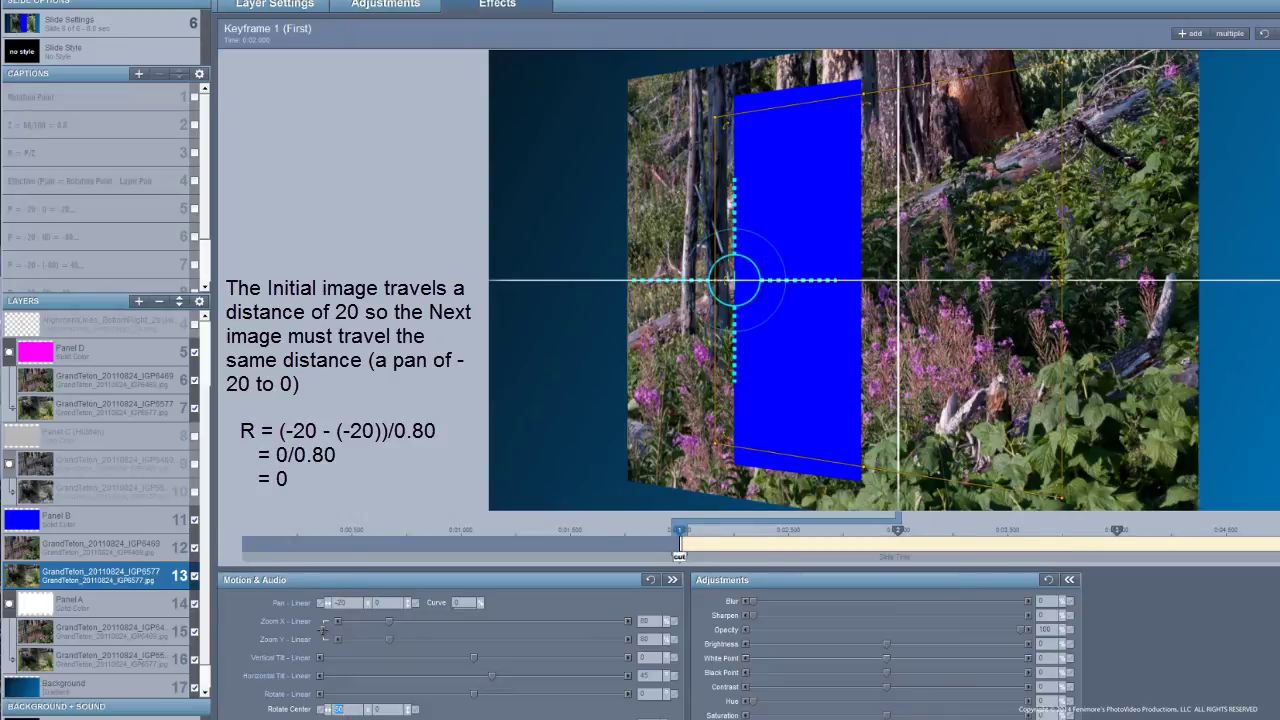
{"action": "type", "text": "0"}
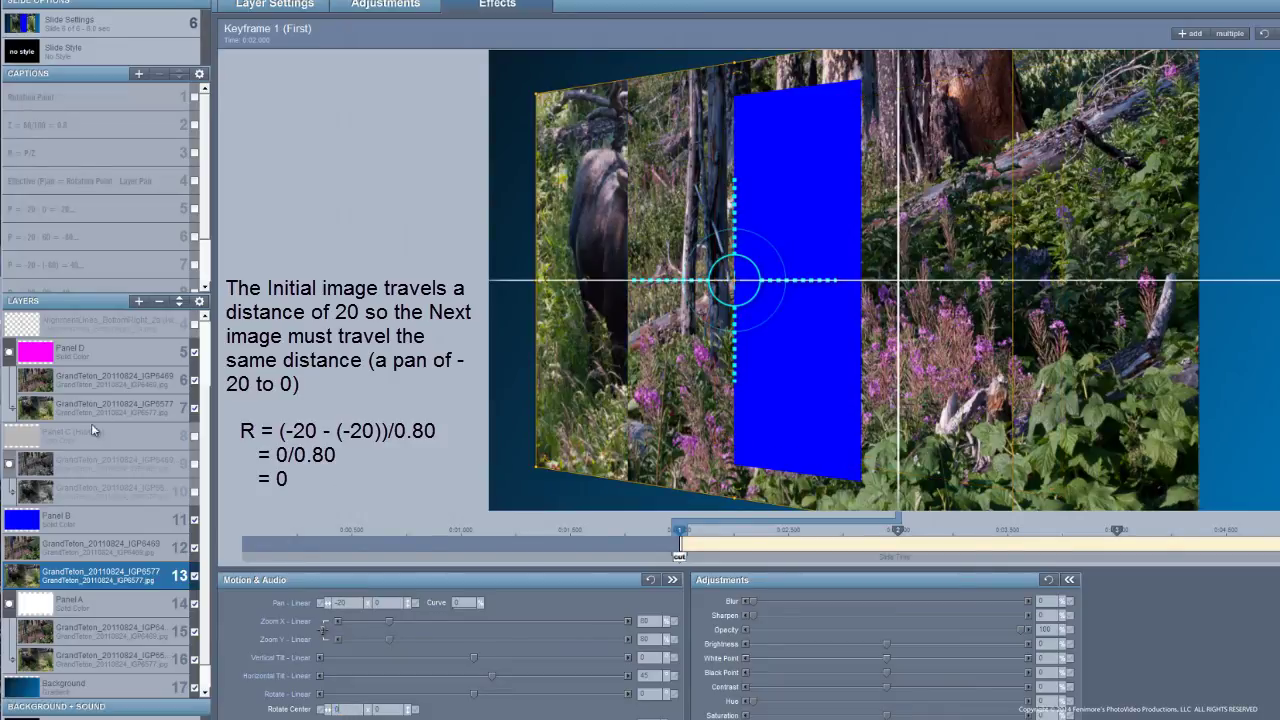
{"action": "left_click", "coordinate": [56, 521]}
Make Panel B a masking layer for its two photos and scrub the timeline to preview
{"action": "right_click", "coordinate": [58, 523]}
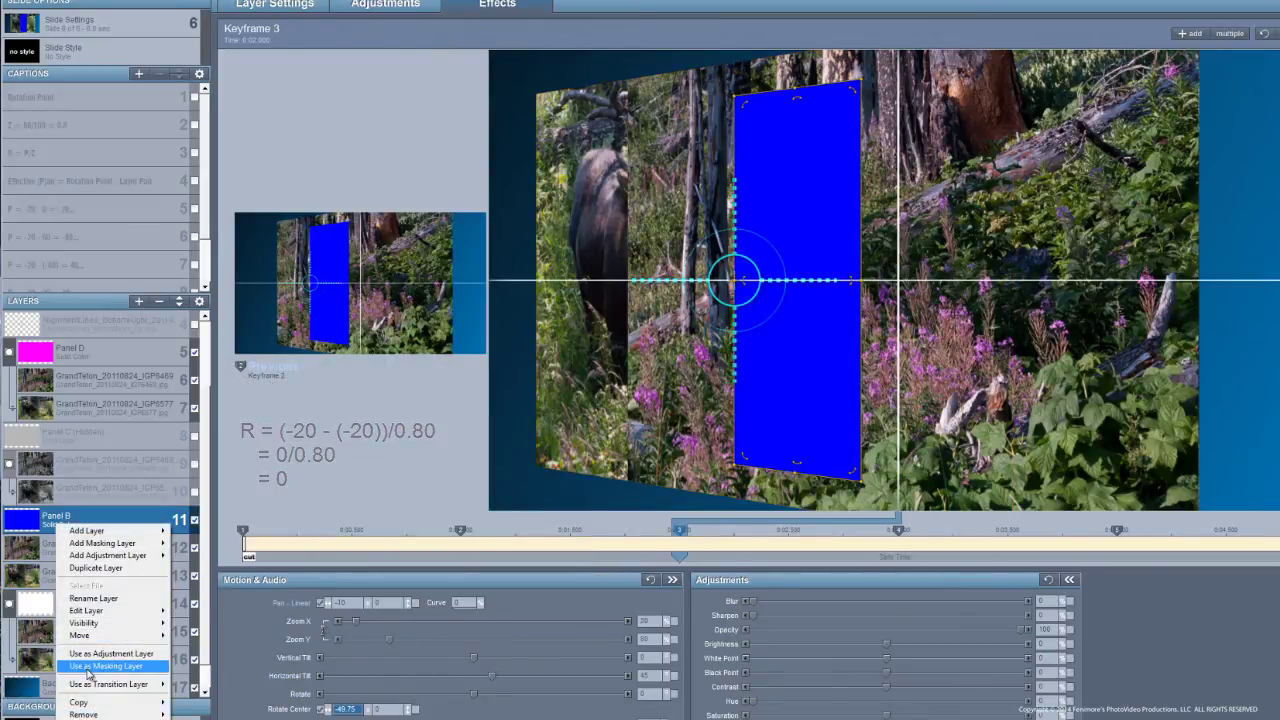
{"action": "left_click", "coordinate": [100, 666]}
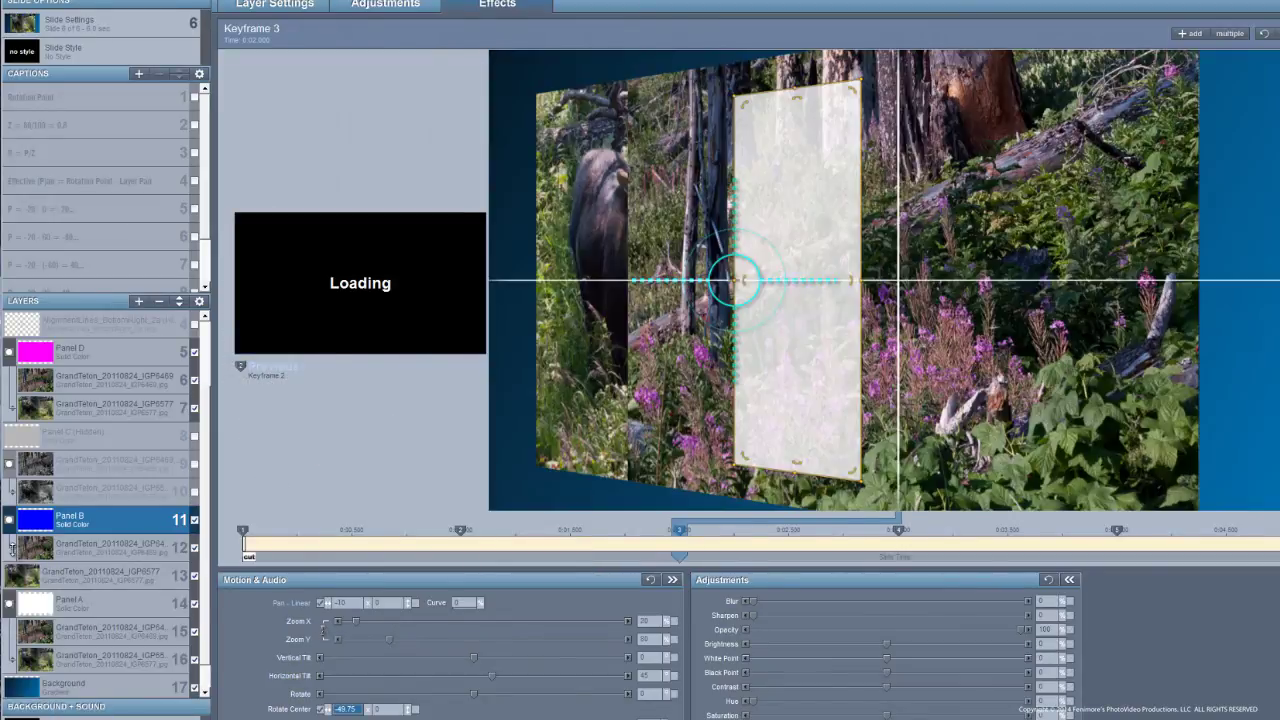
{"action": "left_click", "coordinate": [12, 548]}
{"action": "left_click", "coordinate": [16, 575]}
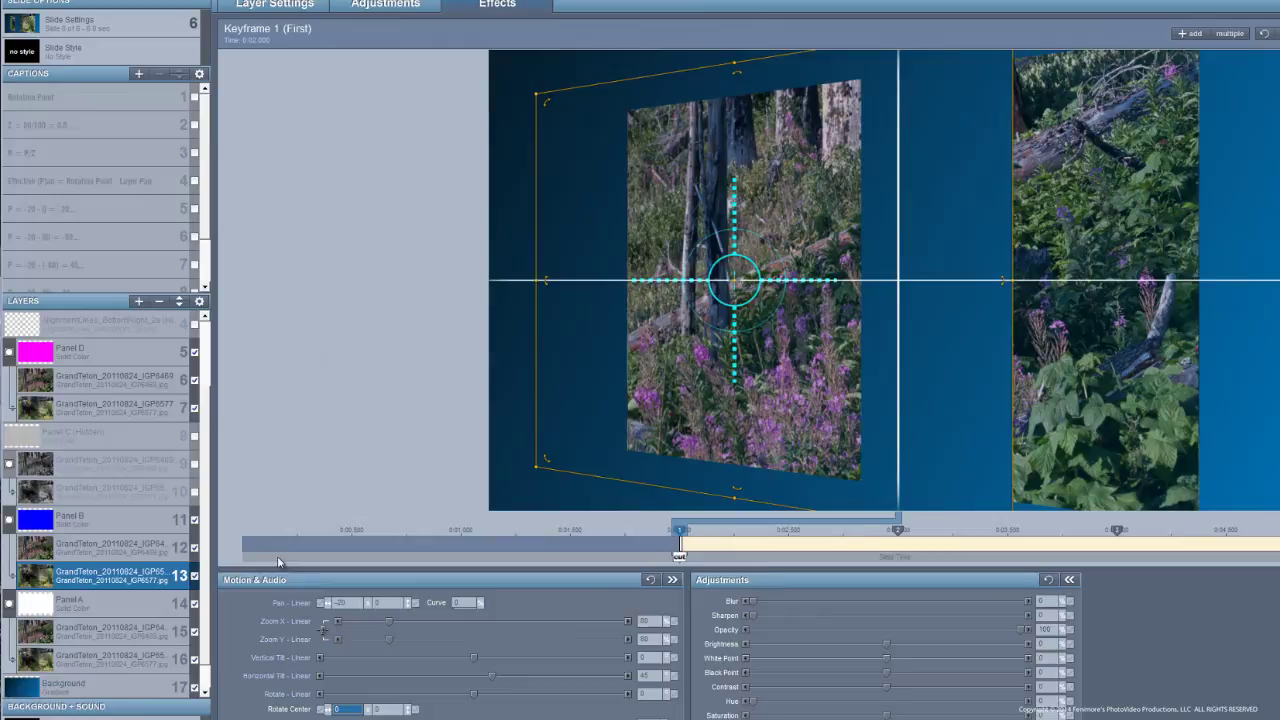
{"action": "mouse_move", "coordinate": [277, 556]}
{"action": "left_mouse_down"}
{"action": "mouse_move", "coordinate": [694, 549]}
{"action": "mouse_move", "coordinate": [852, 566]}
{"action": "mouse_move", "coordinate": [1268, 550]}
{"action": "left_mouse_up"}
Hide both Solid 1 guide layers and the Rotation Center Indicator
{"action": "scroll", "coordinate": [208, 424], "scroll_direction": "up", "scroll_amount": 1}
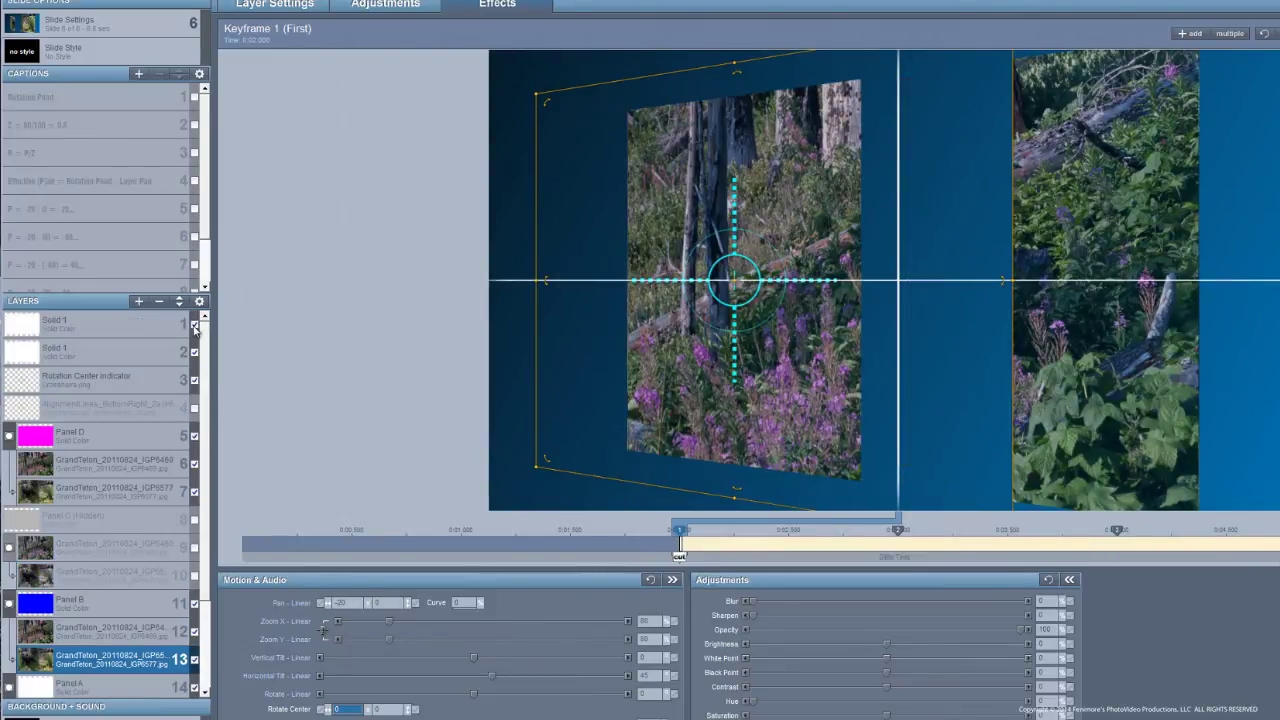
{"action": "left_click", "coordinate": [194, 324]}
{"action": "left_click", "coordinate": [194, 352]}
{"action": "left_click", "coordinate": [194, 380]}
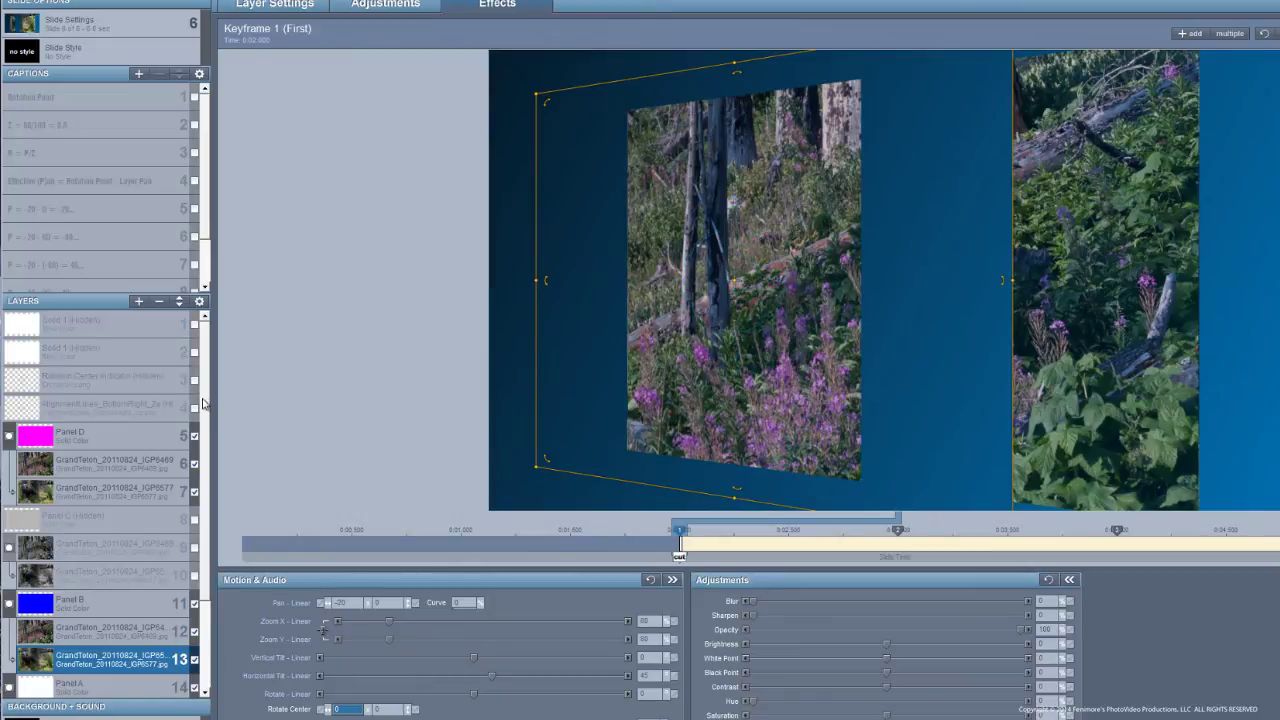
{"action": "scroll", "coordinate": [210, 438], "scroll_direction": "down", "scroll_amount": 3}
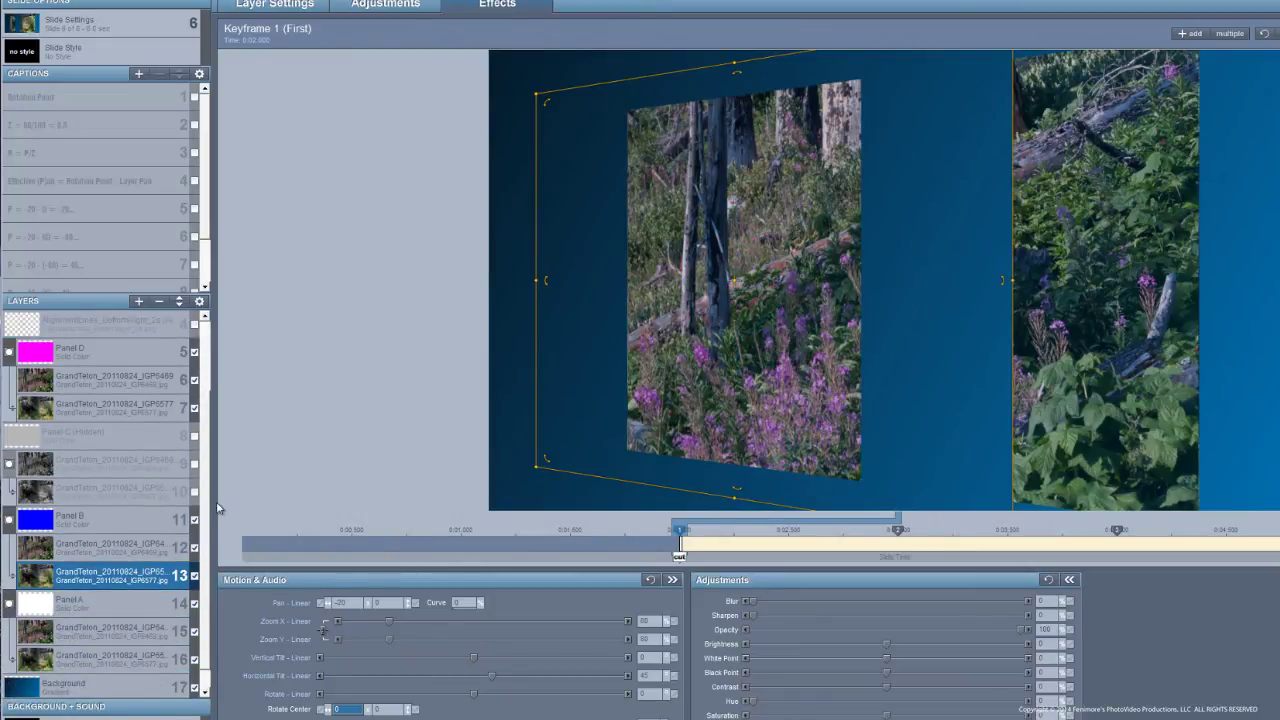
Show Panel C and layer 10, unmask layer 9, and set its last keyframe rotate centre to 0
{"action": "left_click", "coordinate": [194, 436]}
{"action": "left_click", "coordinate": [194, 492]}
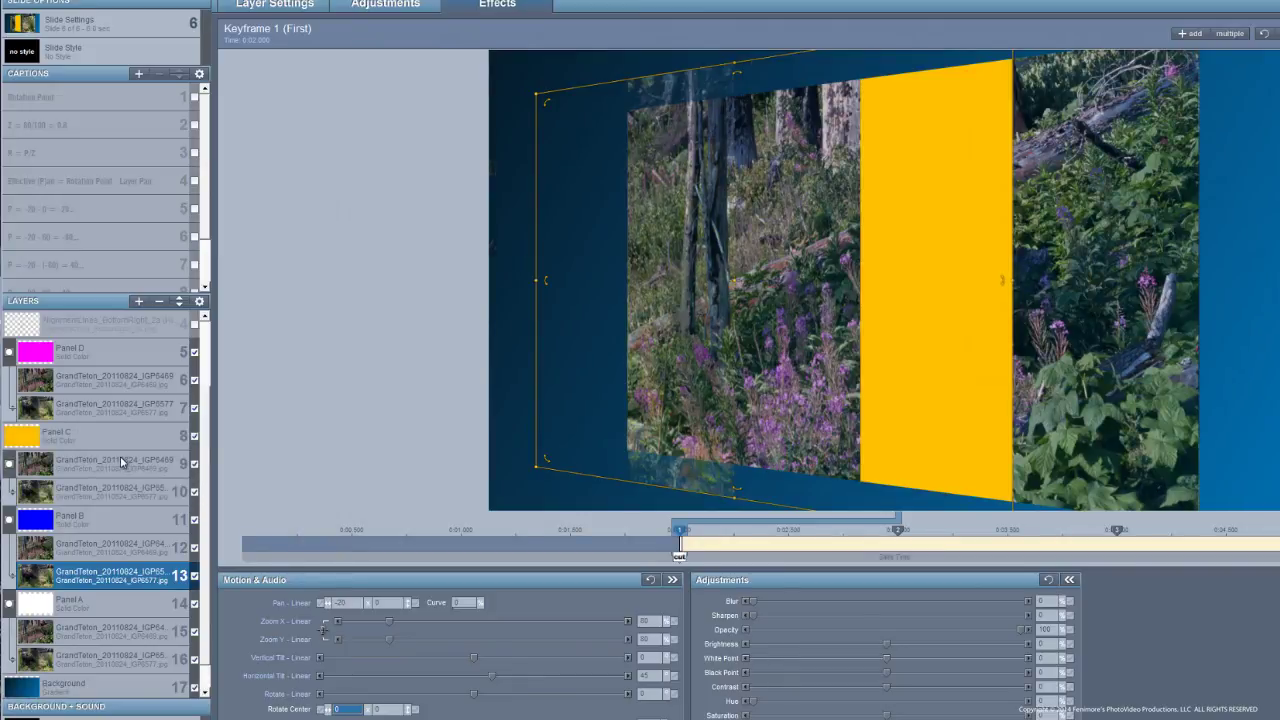
{"action": "right_click", "coordinate": [121, 461]}
{"action": "left_click", "coordinate": [135, 605]}
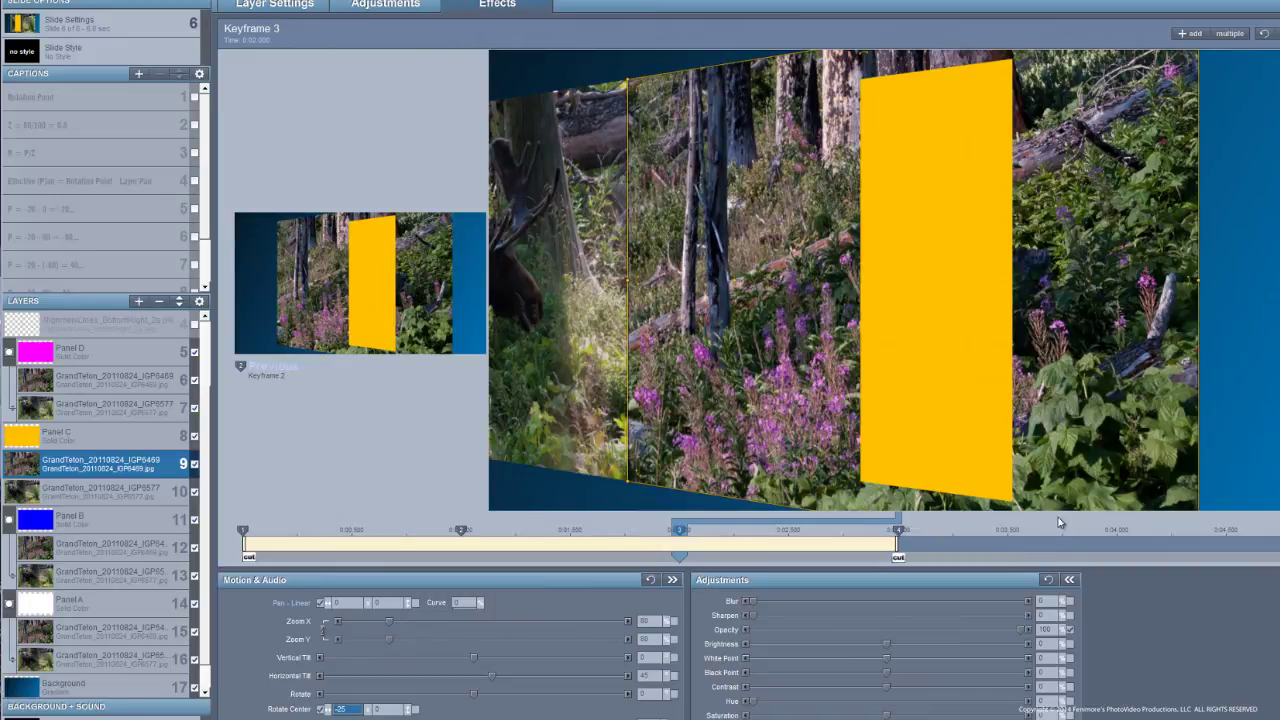
{"action": "left_click", "coordinate": [892, 535]}
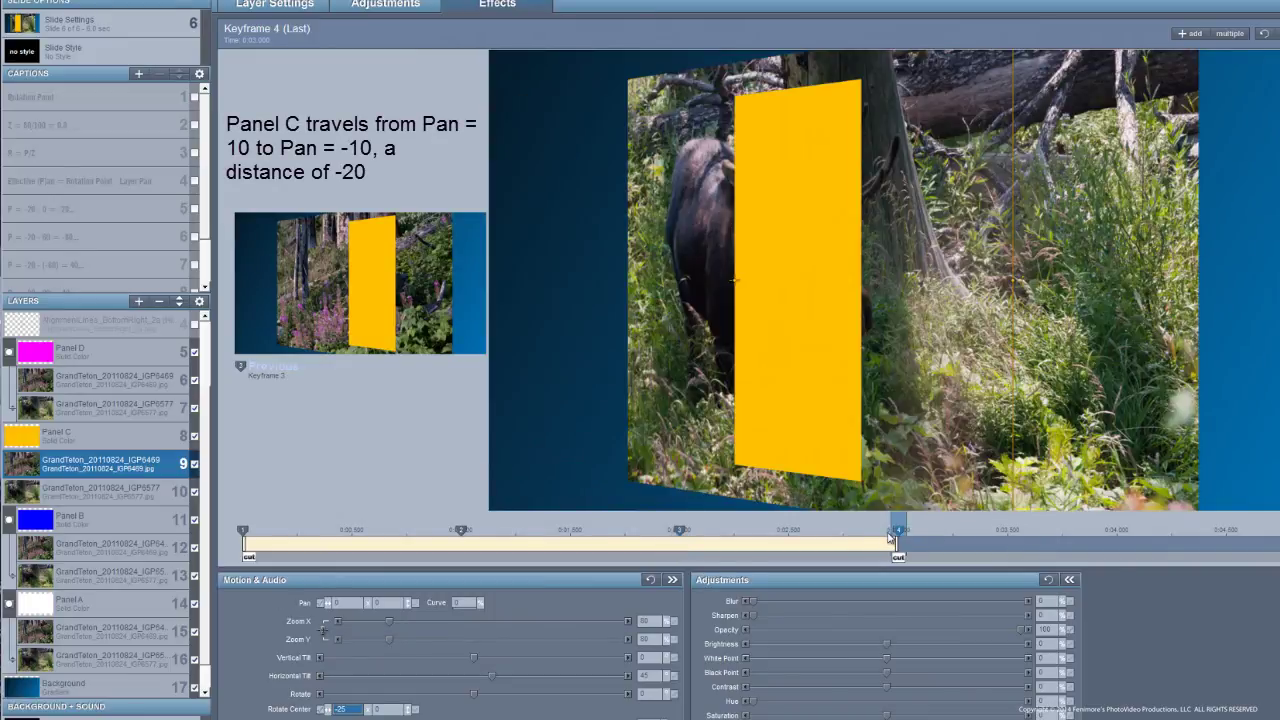
{"action": "left_click", "coordinate": [693, 540]}
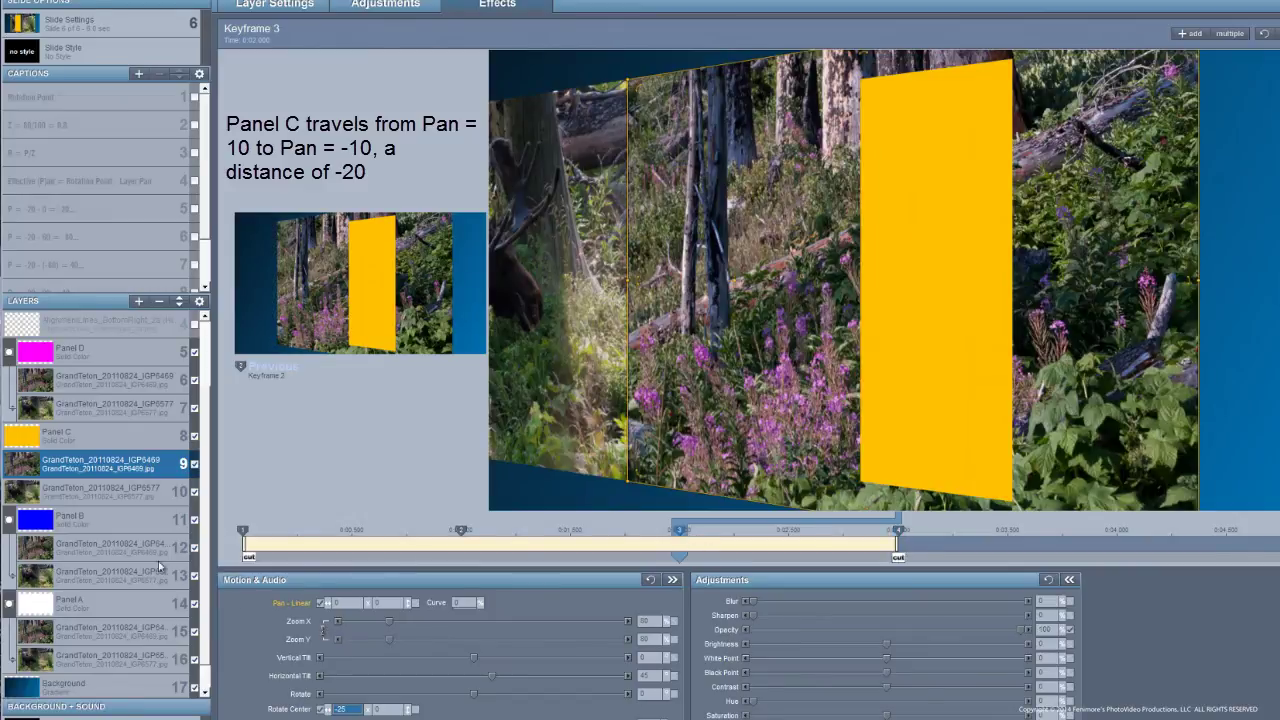
{"action": "left_click", "coordinate": [895, 540]}
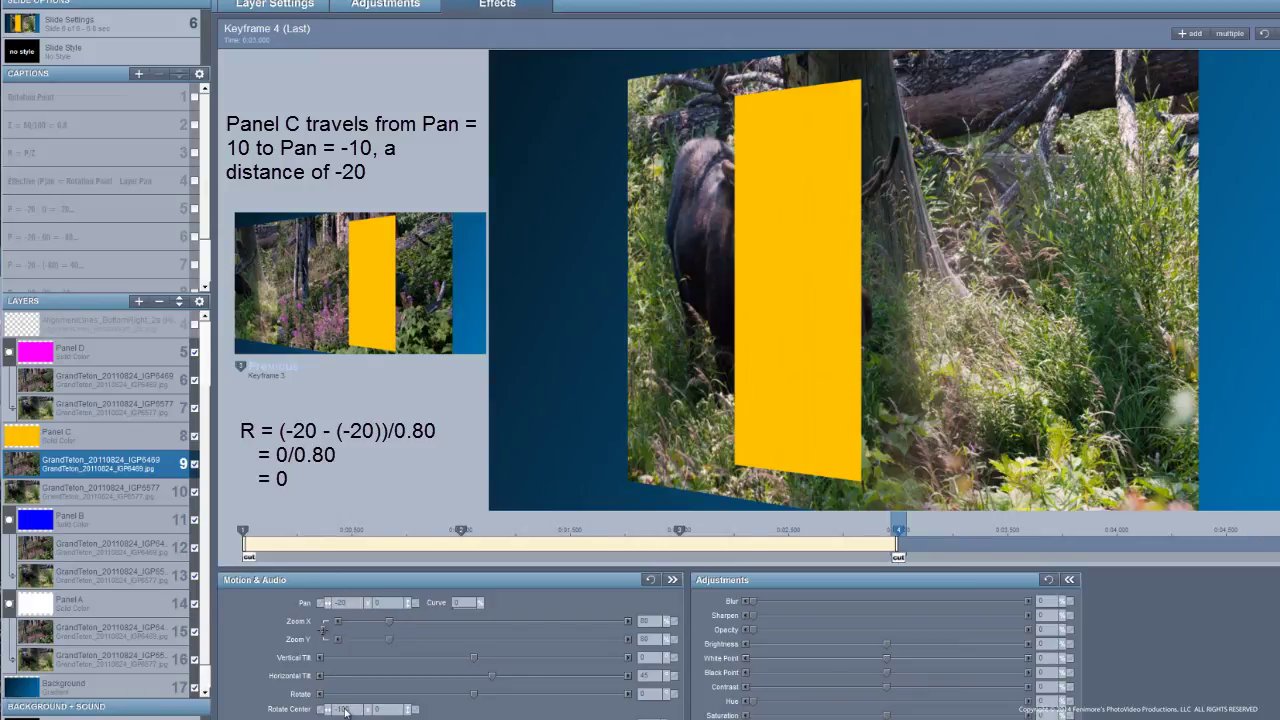
{"action": "key", "text": "Return"}
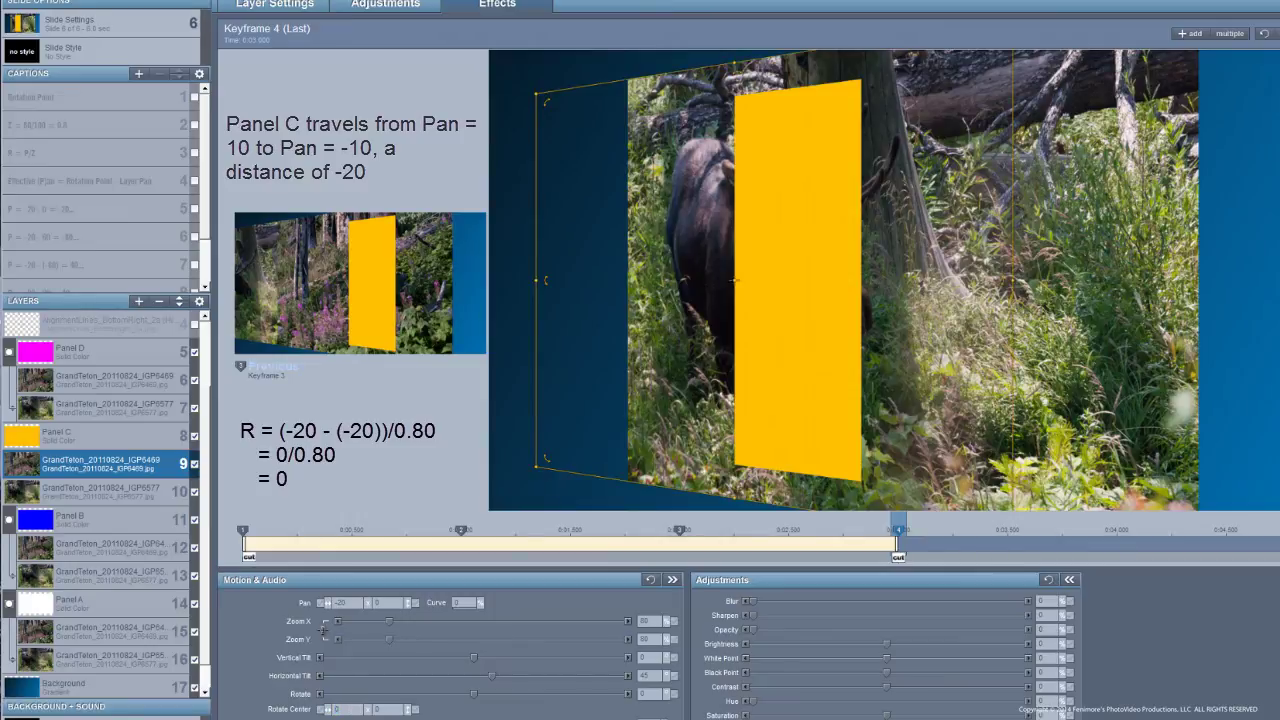
Set layer 10's first keyframe pan to 20 and bring up Panel C's layer options
{"action": "left_click", "coordinate": [95, 496]}
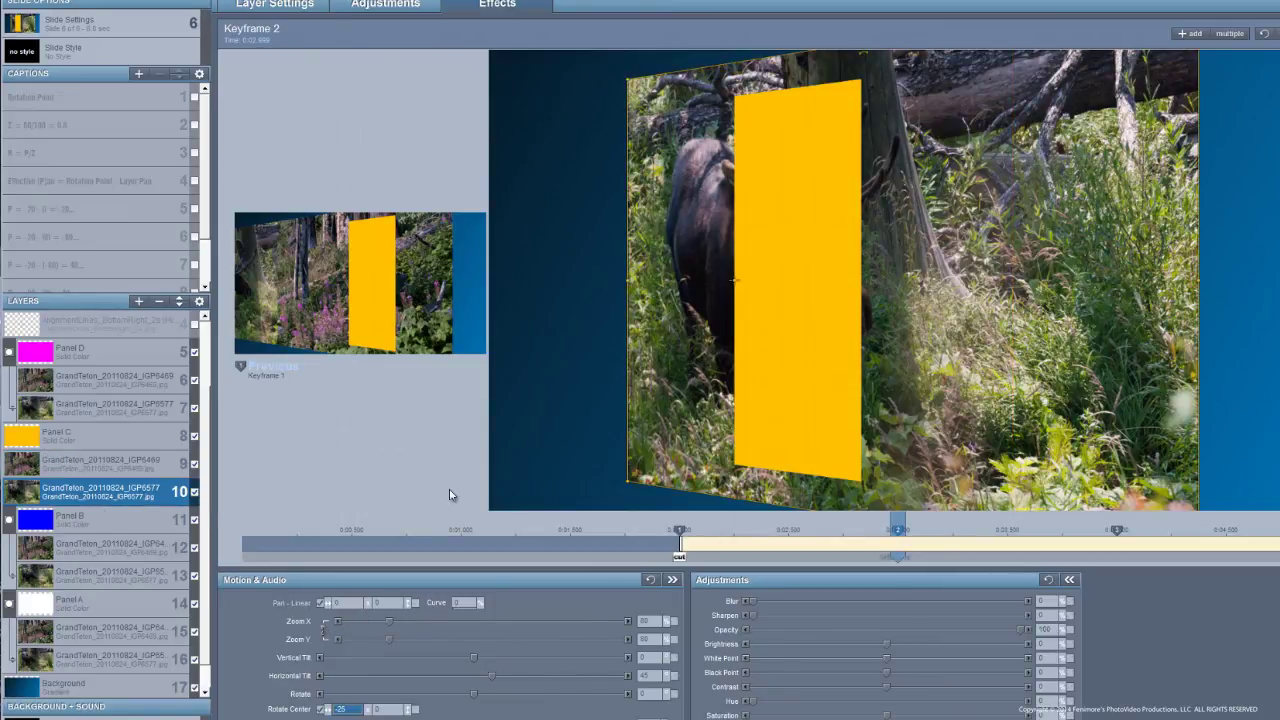
{"action": "left_click", "coordinate": [698, 542]}
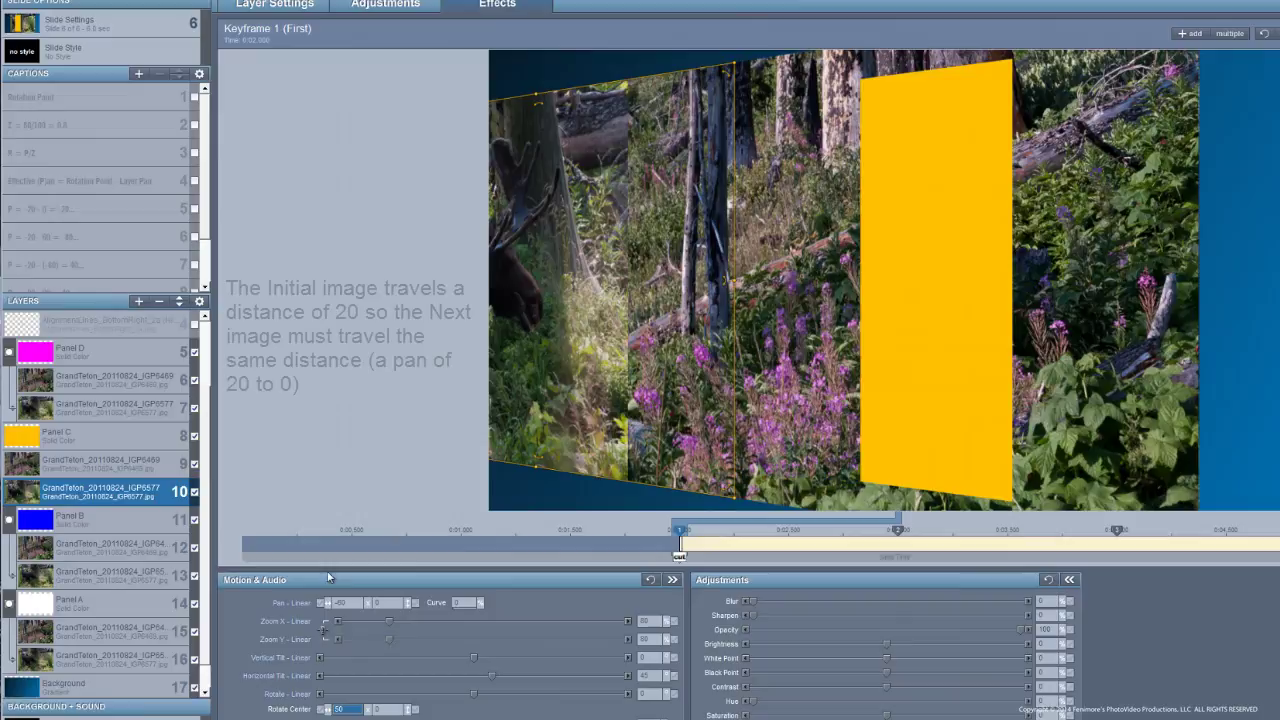
{"action": "left_click", "coordinate": [342, 604]}
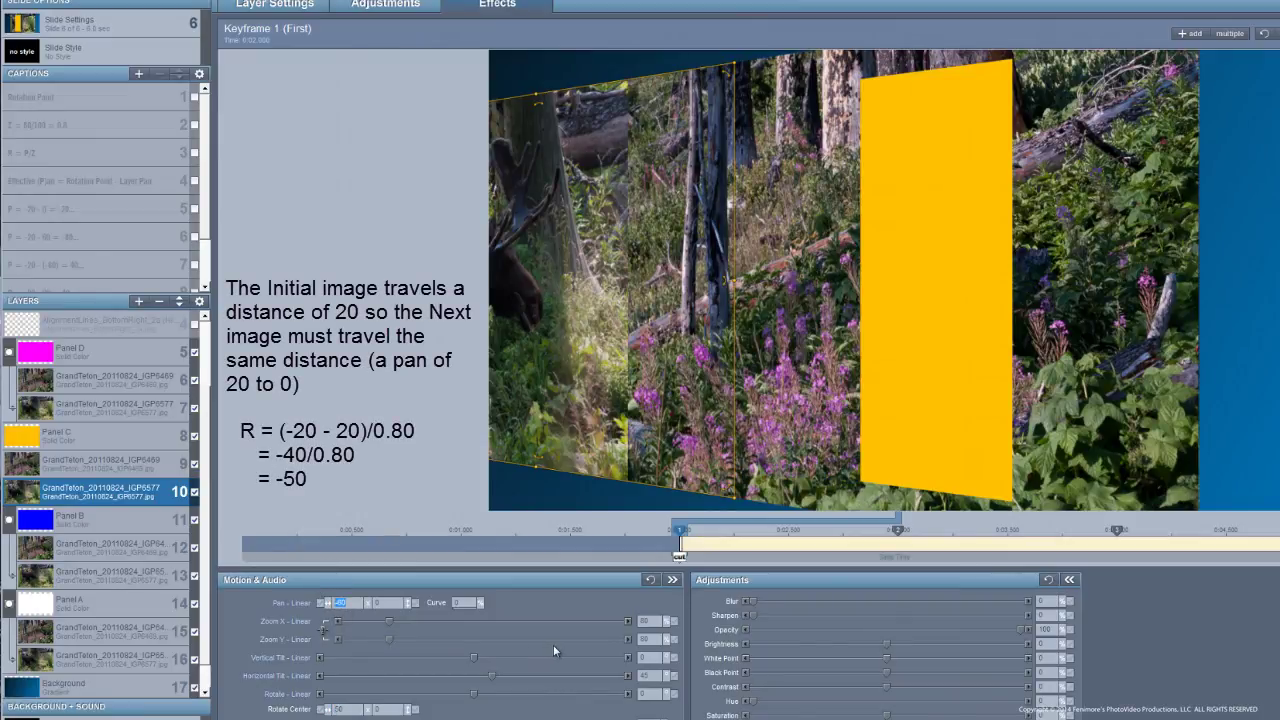
{"action": "type", "text": "20"}
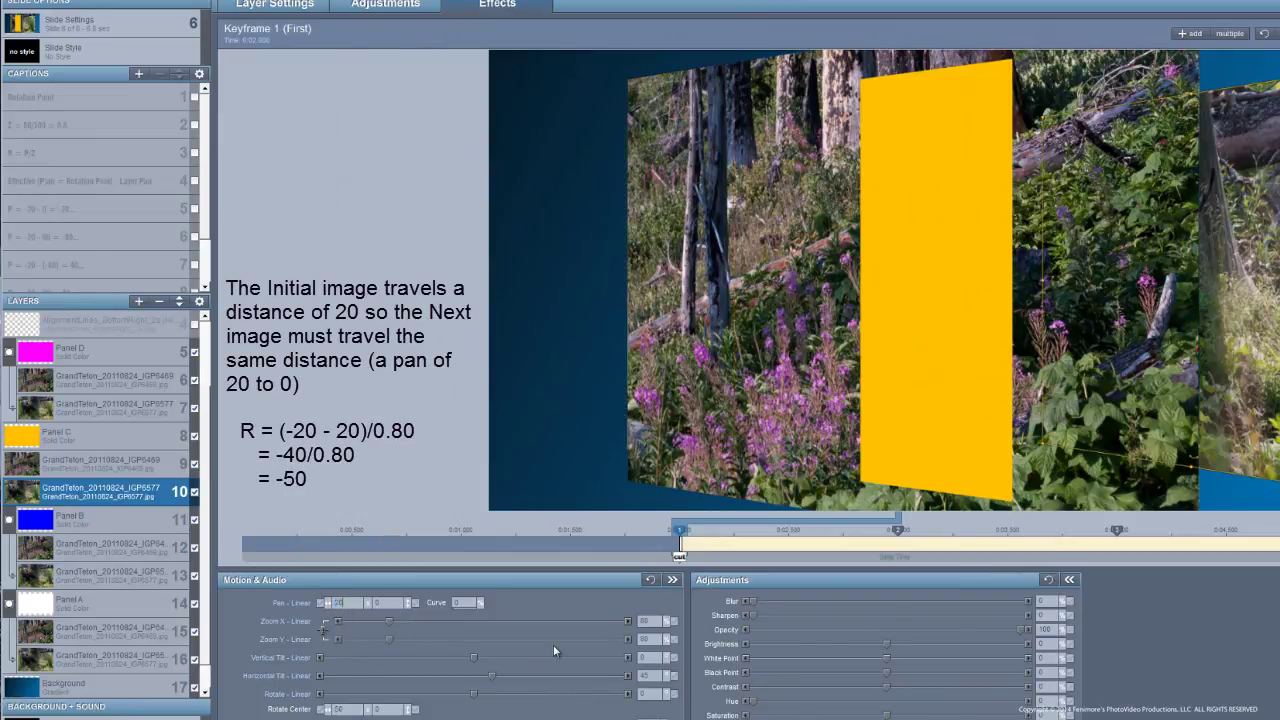
{"action": "key", "text": "Return"}
{"action": "key", "text": "Return"}
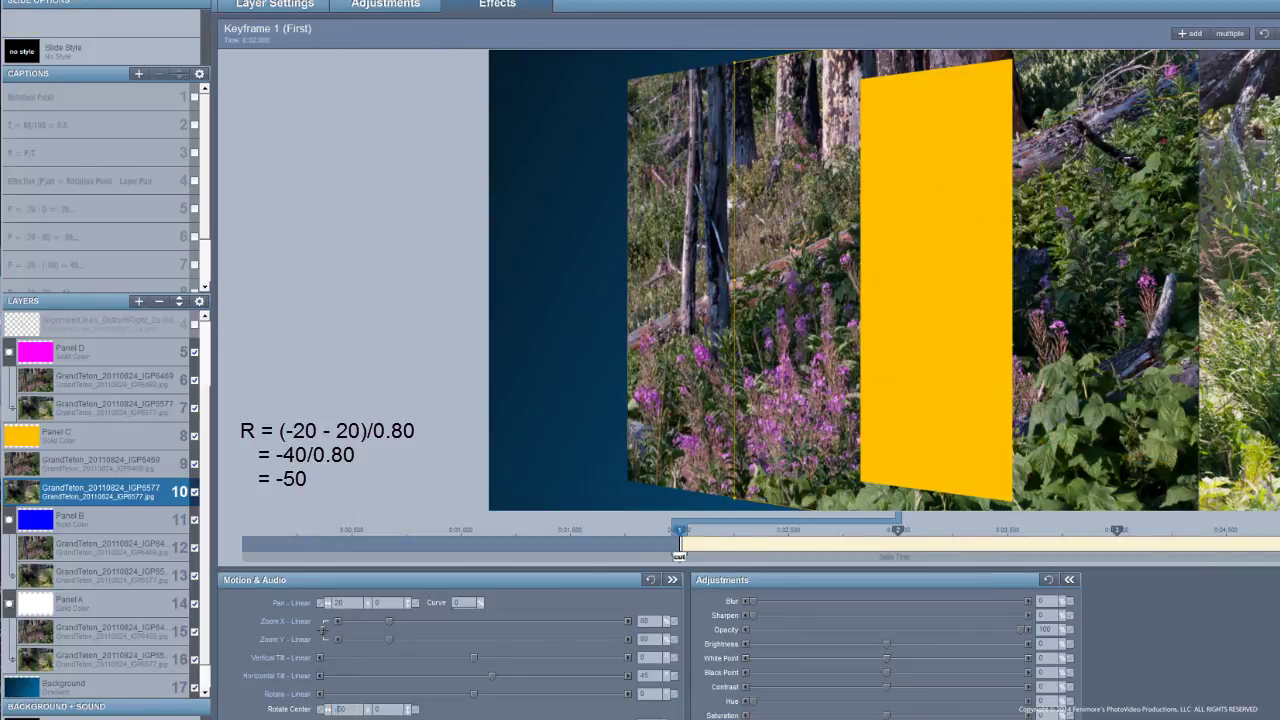
{"action": "right_click", "coordinate": [86, 437]}
{"action": "left_click", "coordinate": [113, 581]}
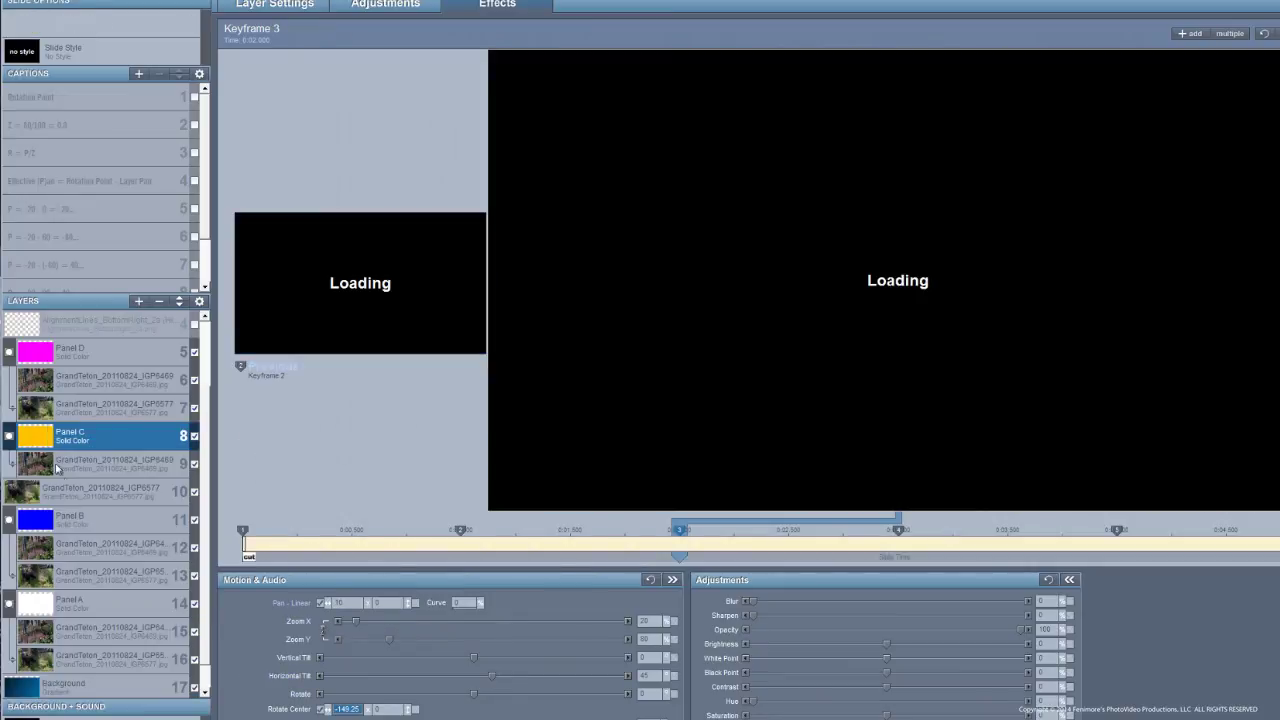